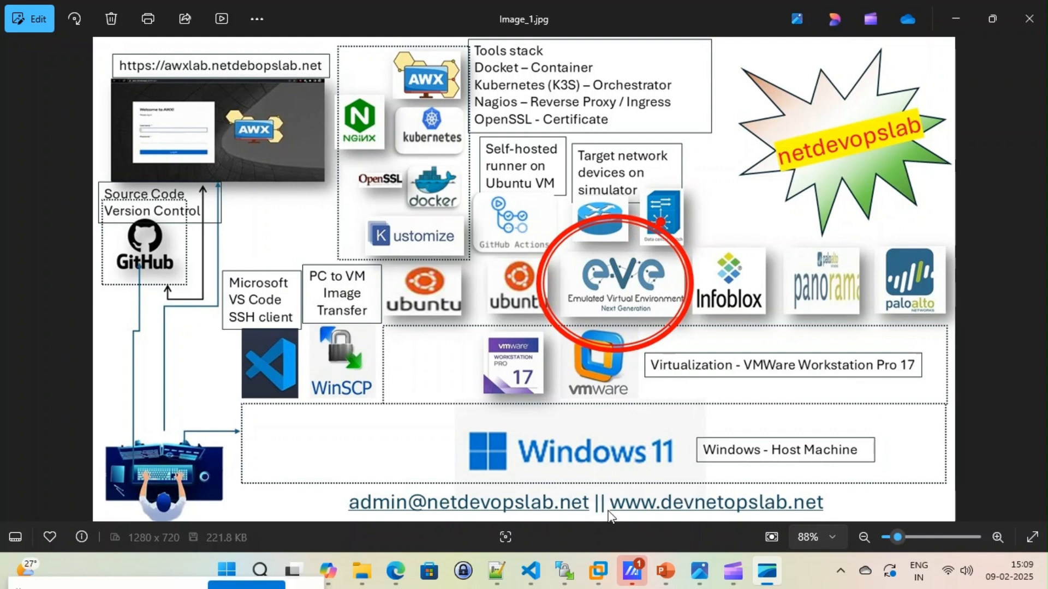
Step: Switch to Microsoft Edge and open the Download page of the EVE-NG website
{"action": "mouse_move", "coordinate": [599, 574]}
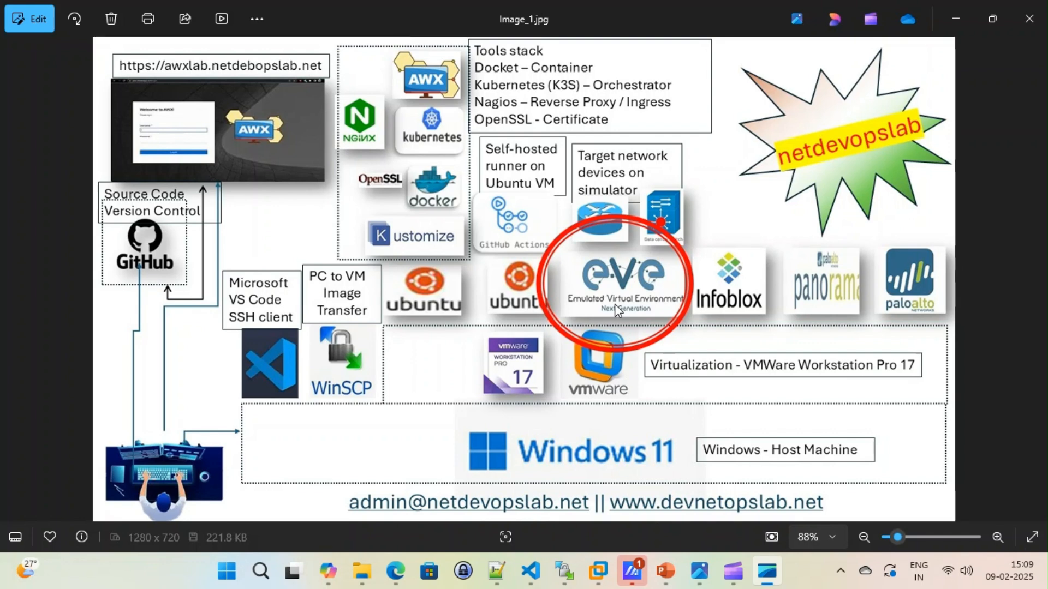
{"action": "left_click", "coordinate": [599, 571]}
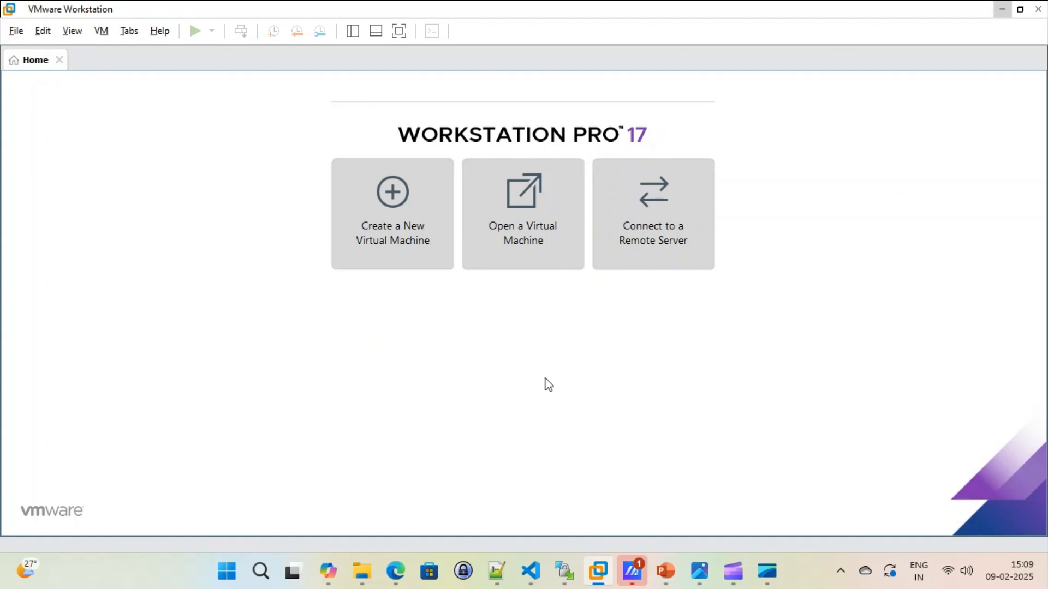
{"action": "left_click", "coordinate": [396, 573]}
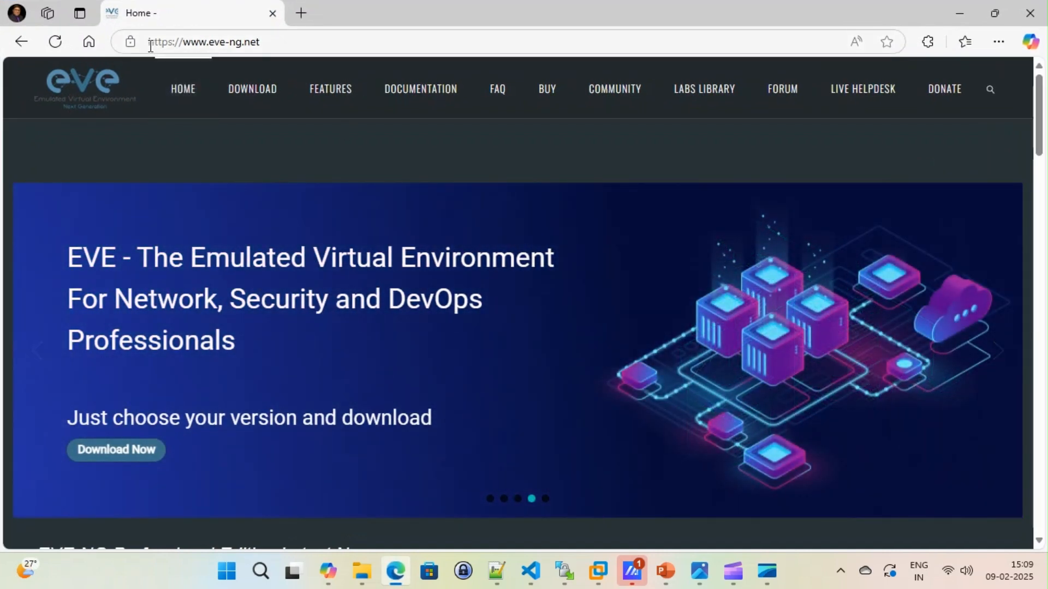
{"action": "left_click_drag", "start_coordinate": [150, 46], "coordinate": [273, 41]}
{"action": "left_click", "coordinate": [330, 44]}
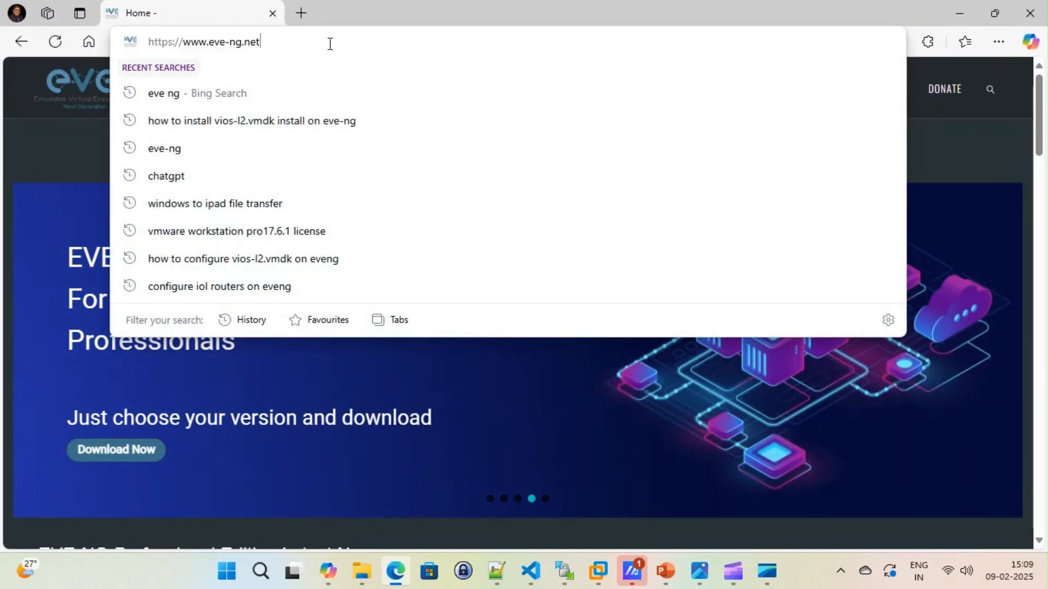
{"action": "left_click", "coordinate": [54, 134]}
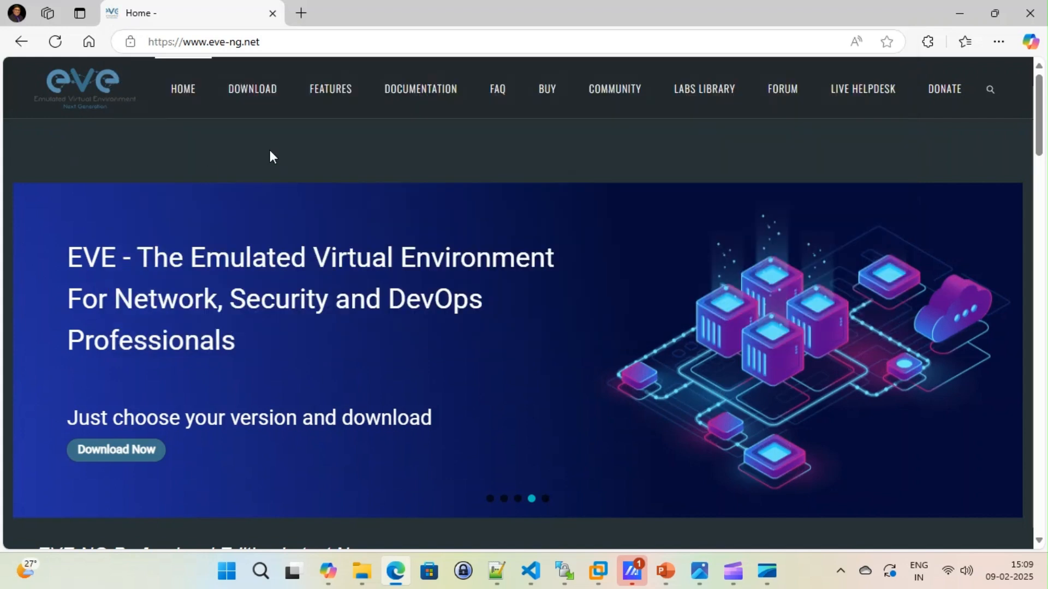
{"action": "left_click", "coordinate": [260, 100]}
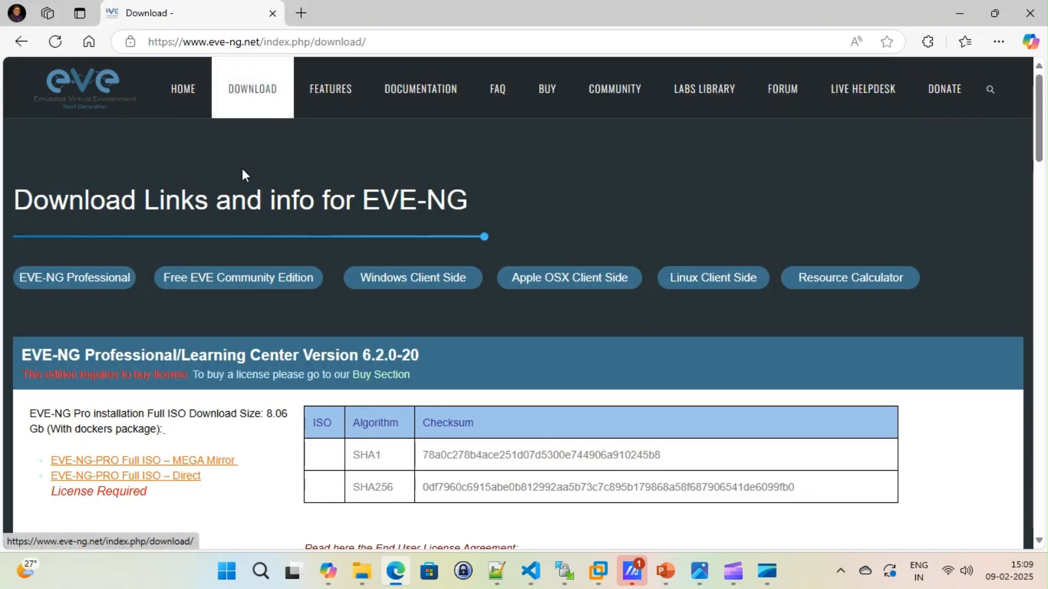
Step: Review the Free EVE Community Edition and Windows Client Side sections of the download page
{"action": "scroll", "coordinate": [391, 342], "scroll_direction": "down", "scroll_amount": 15}
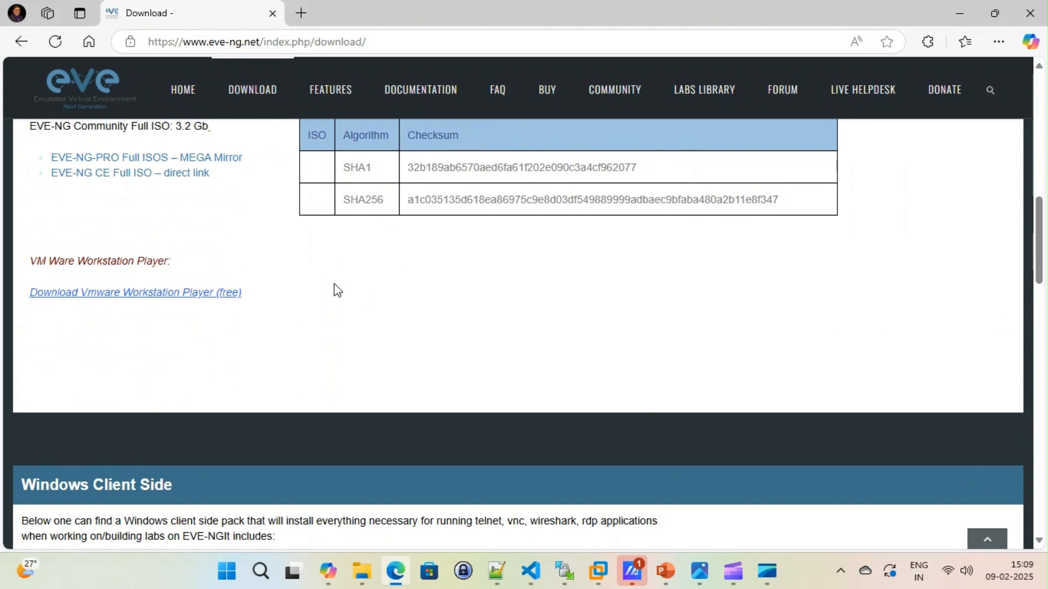
{"action": "scroll", "coordinate": [521, 295], "scroll_direction": "down", "scroll_amount": 5}
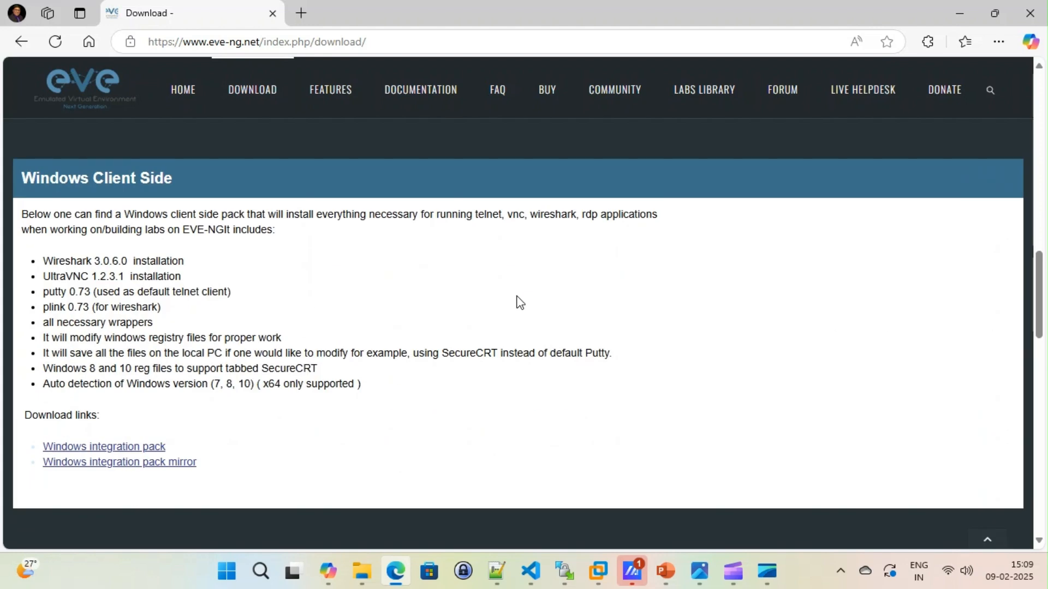
{"action": "scroll", "coordinate": [519, 303], "scroll_direction": "up", "scroll_amount": 10}
{"action": "scroll", "coordinate": [519, 303], "scroll_direction": "down", "scroll_amount": 3}
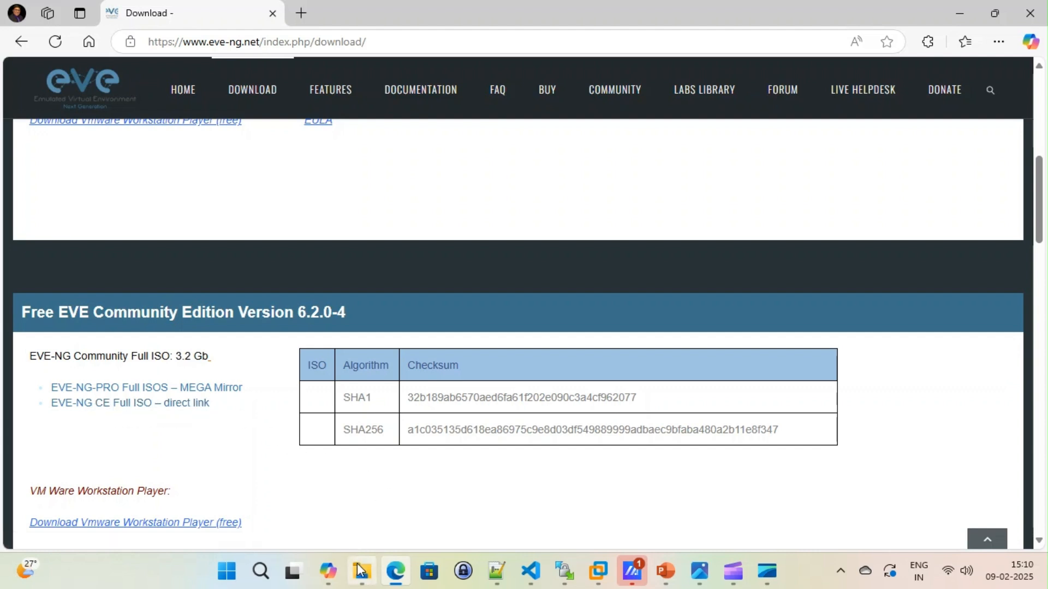
Step: Switch to File Explorer and locate eve-ce-prod-6.2.0-4-full.iso in the EVENG folder under Downloads\Image
{"action": "mouse_move", "coordinate": [360, 571]}
{"action": "left_click", "coordinate": [357, 491]}
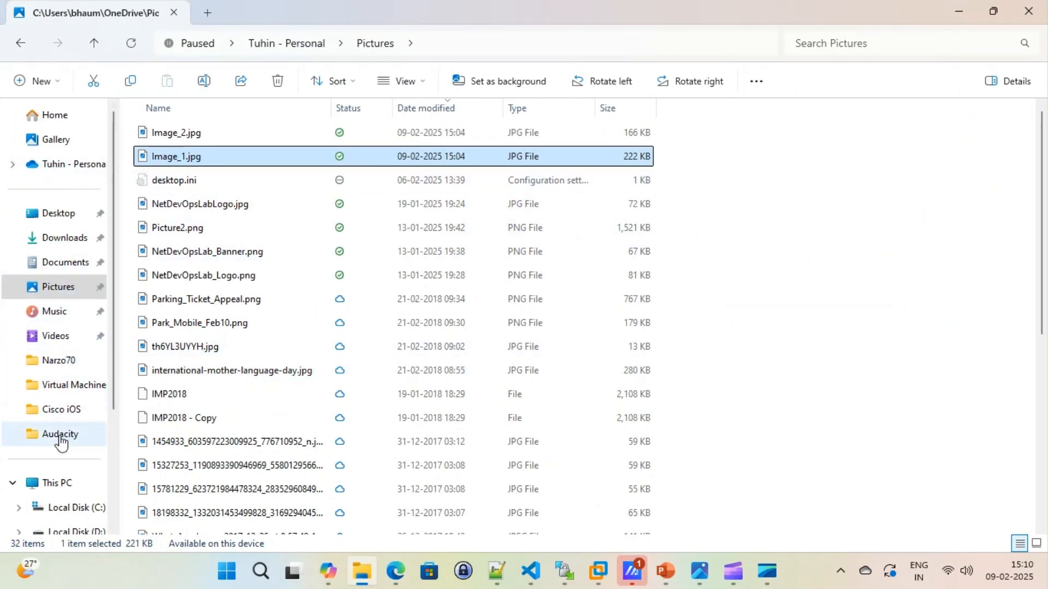
{"action": "left_click", "coordinate": [62, 239]}
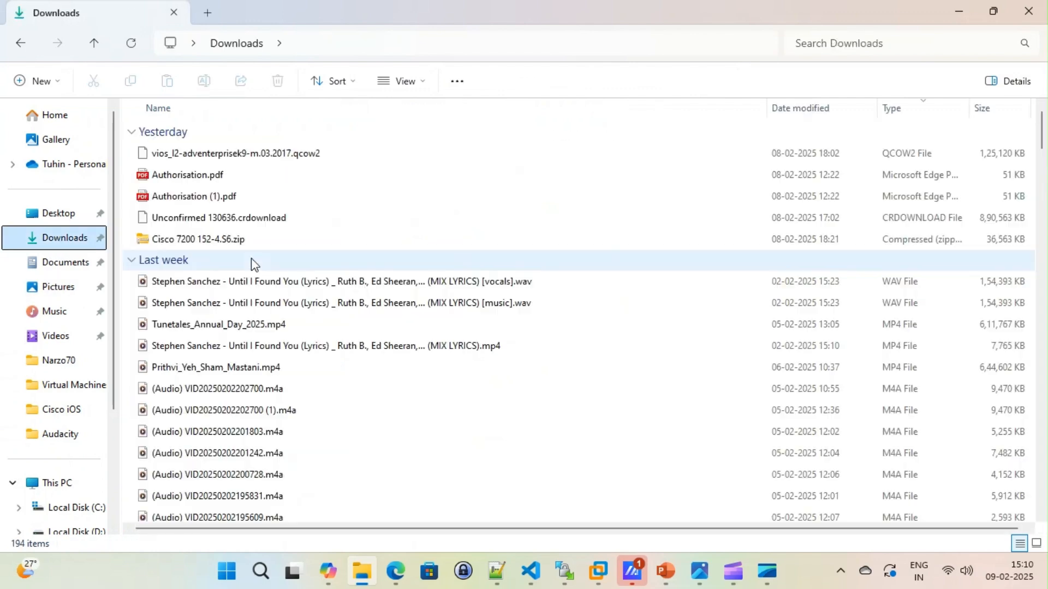
{"action": "scroll", "coordinate": [183, 255], "scroll_direction": "down", "scroll_amount": 15}
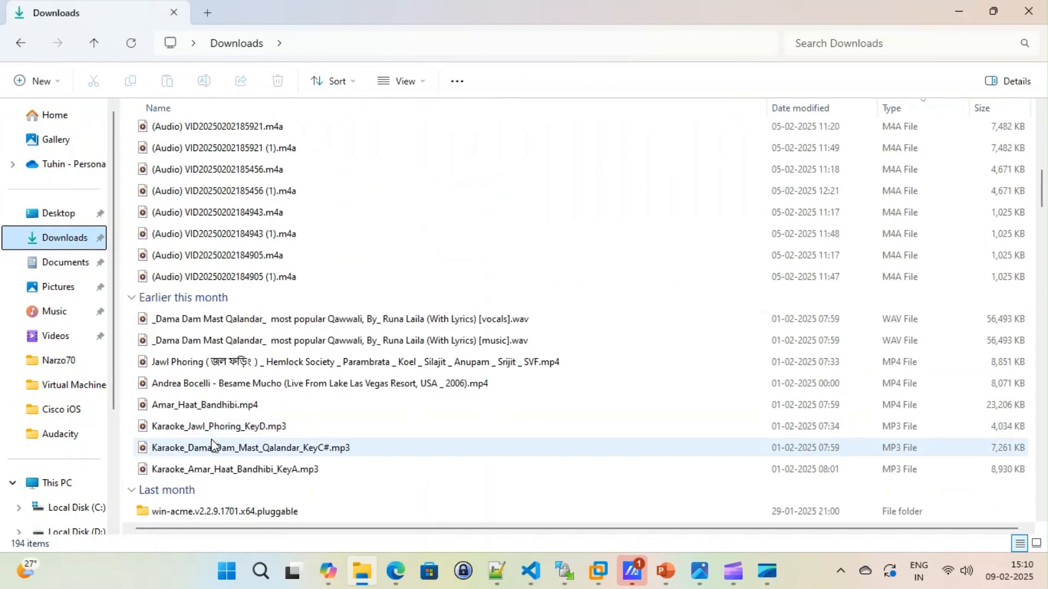
{"action": "scroll", "coordinate": [212, 306], "scroll_direction": "up", "scroll_amount": 5}
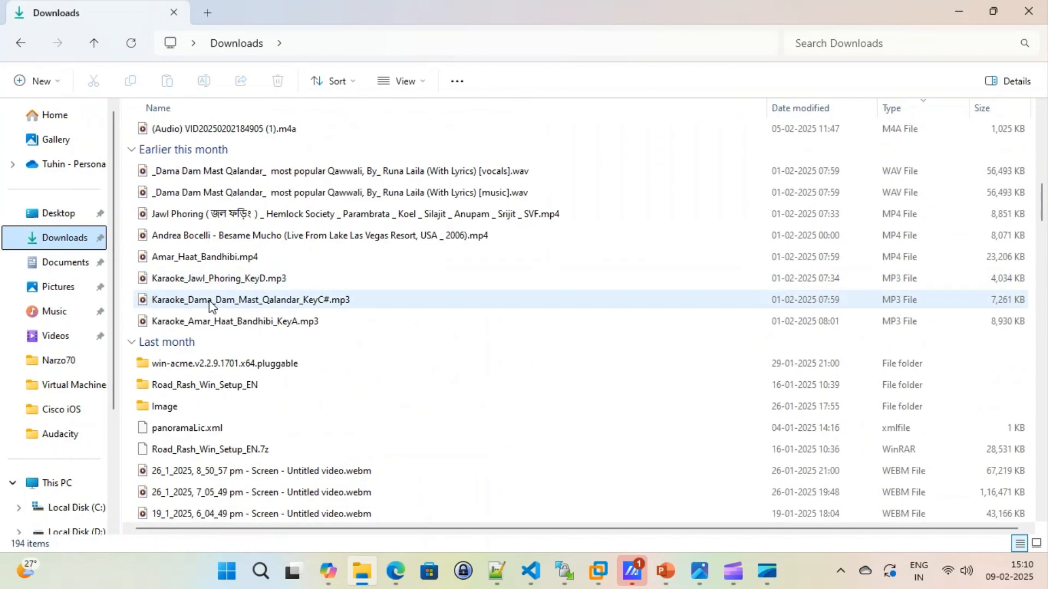
{"action": "double_click", "coordinate": [174, 408]}
{"action": "double_click", "coordinate": [177, 156]}
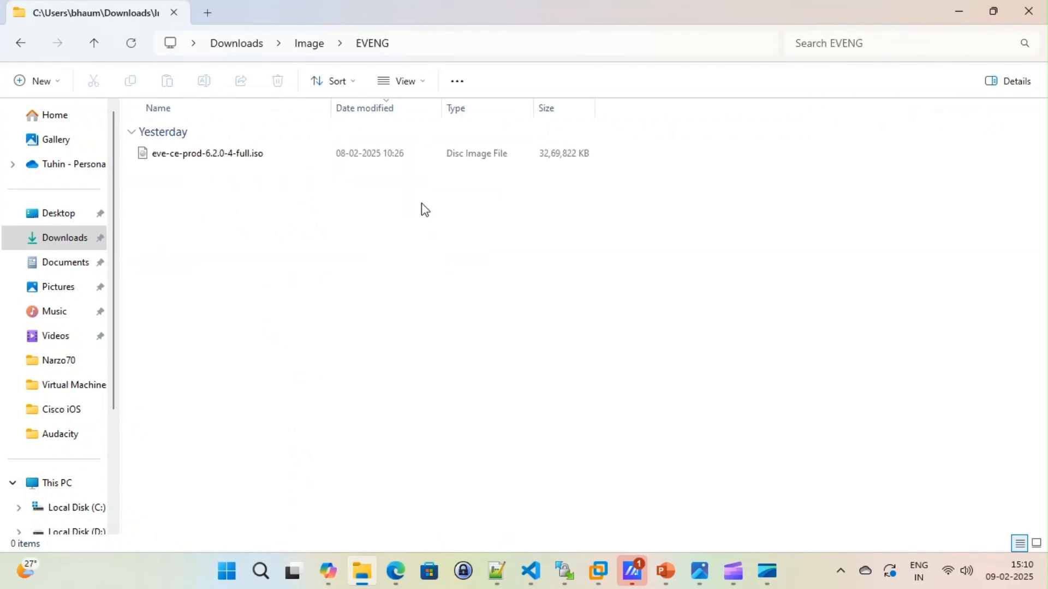
{"action": "left_click", "coordinate": [218, 157]}
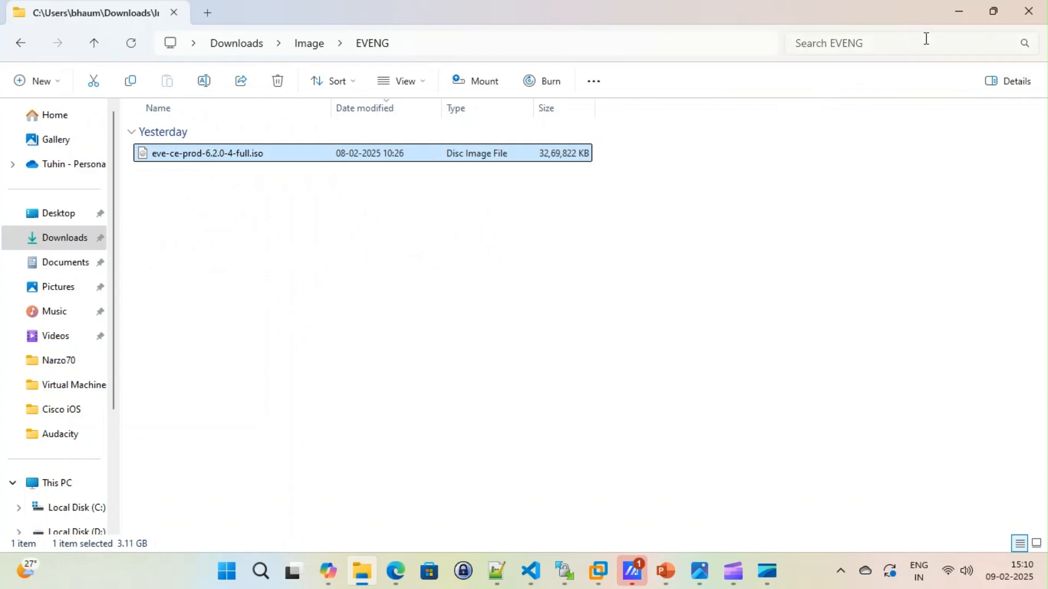
{"action": "left_click", "coordinate": [957, 12]}
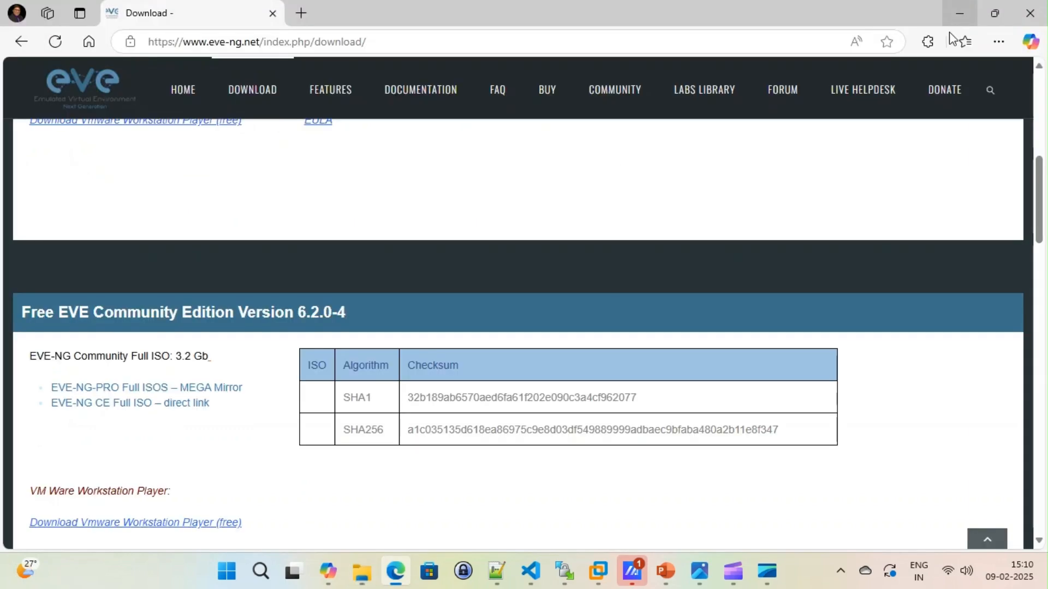
Step: Switch to VMware Workstation and start a new virtual machine with Custom (advanced) configuration and Workstation 17.5 or later hardware compatibility
{"action": "left_click", "coordinate": [598, 571]}
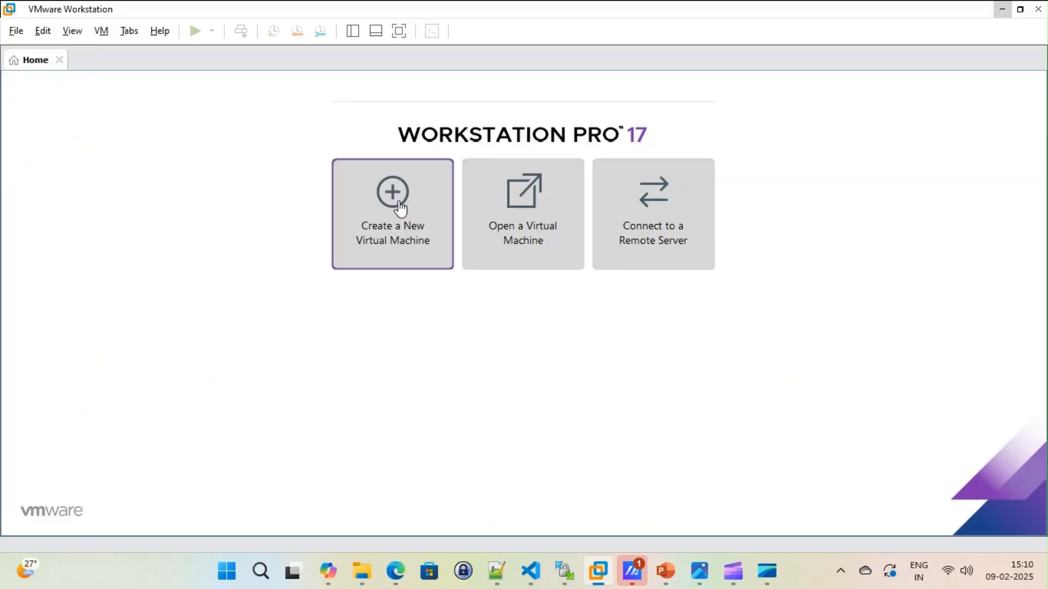
{"action": "left_click", "coordinate": [390, 234]}
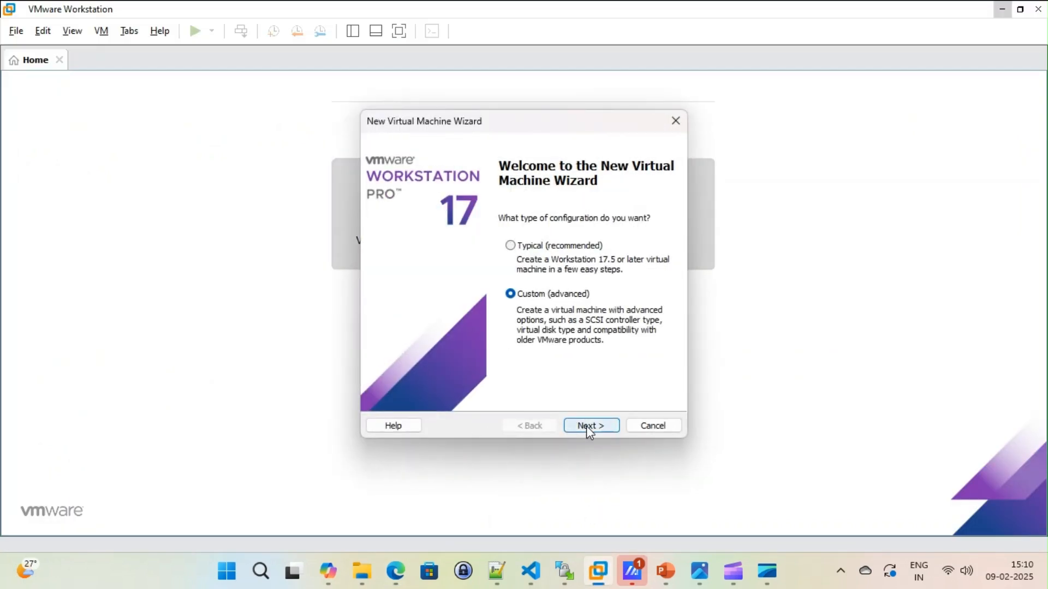
{"action": "left_click", "coordinate": [588, 427]}
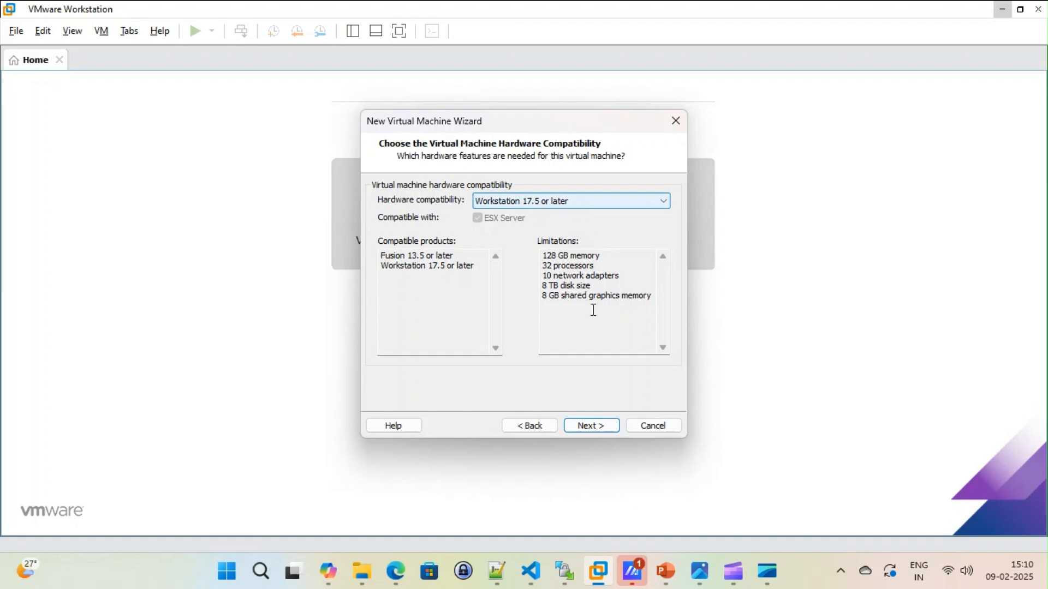
{"action": "left_click", "coordinate": [583, 427]}
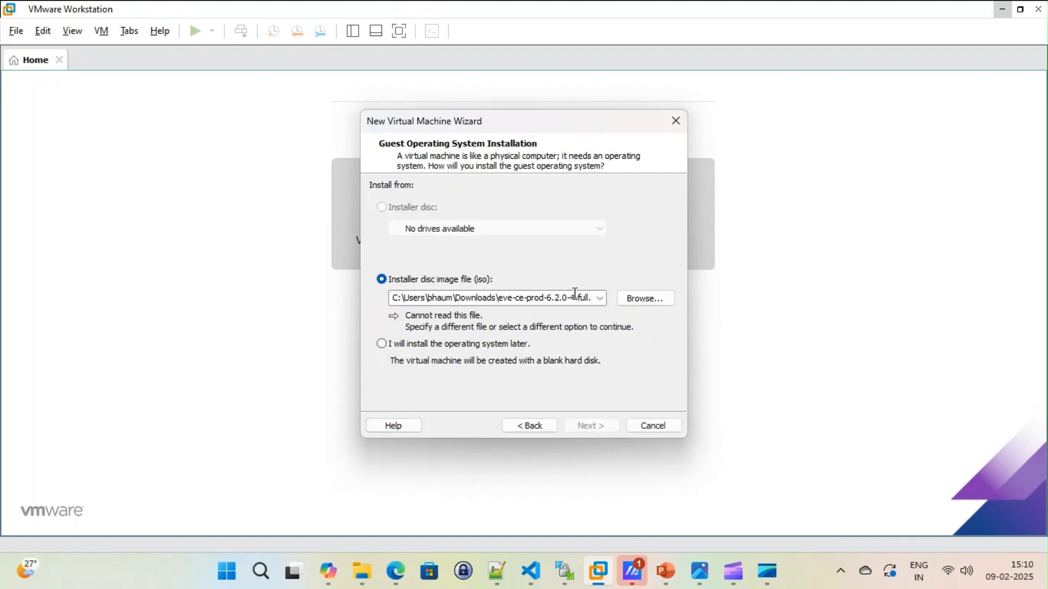
Step: Set the installer disc image to eve-ce-prod-6.2.0-4-full.iso from the Downloads\Image\EVENG folder
{"action": "left_click", "coordinate": [652, 301]}
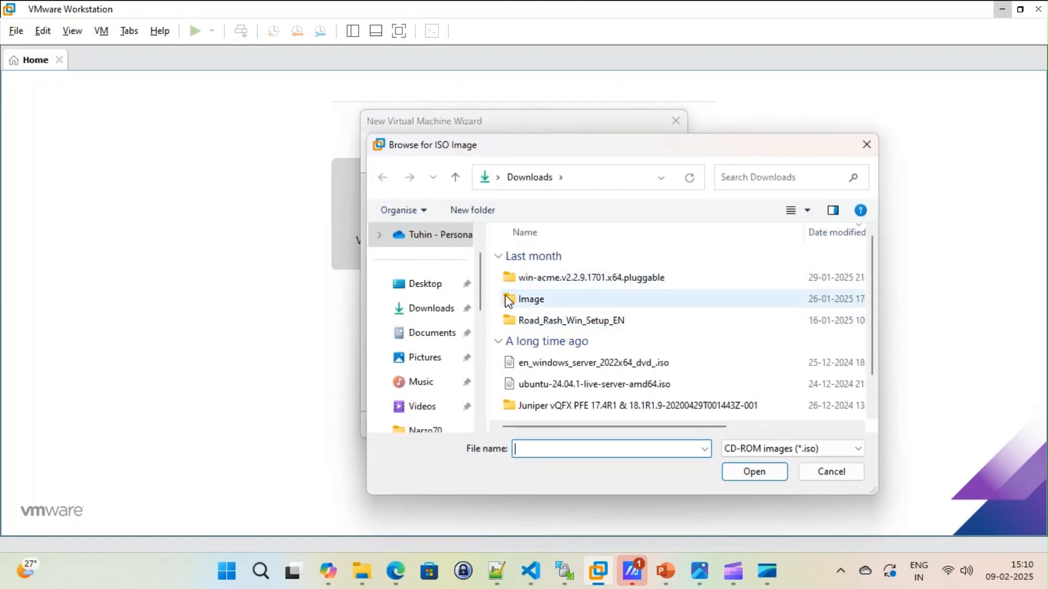
{"action": "double_click", "coordinate": [532, 301]}
{"action": "double_click", "coordinate": [529, 277]}
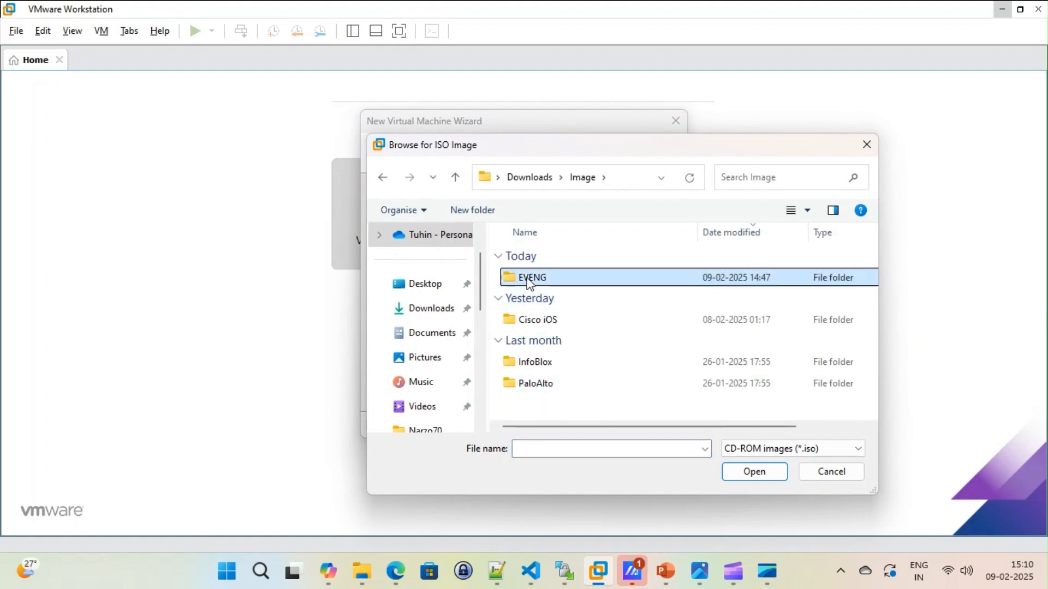
{"action": "left_click", "coordinate": [553, 279]}
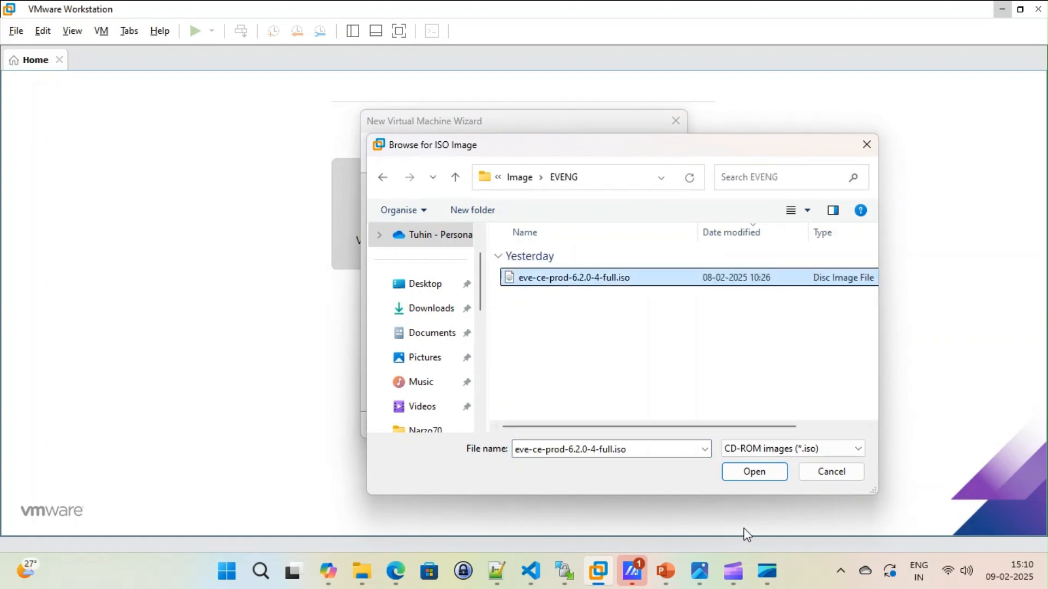
{"action": "left_click", "coordinate": [755, 472]}
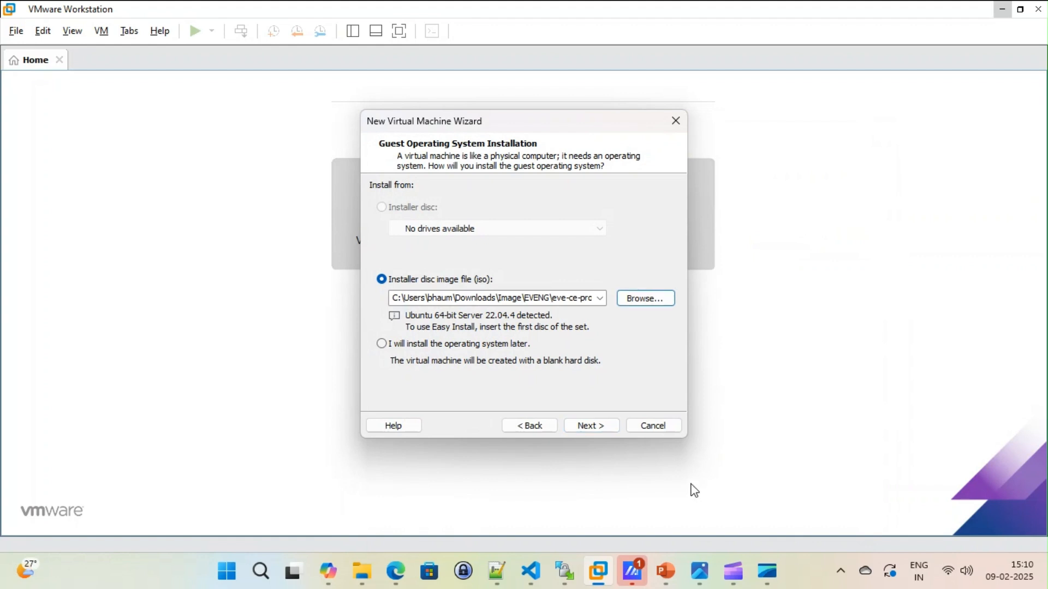
{"action": "left_click", "coordinate": [600, 426]}
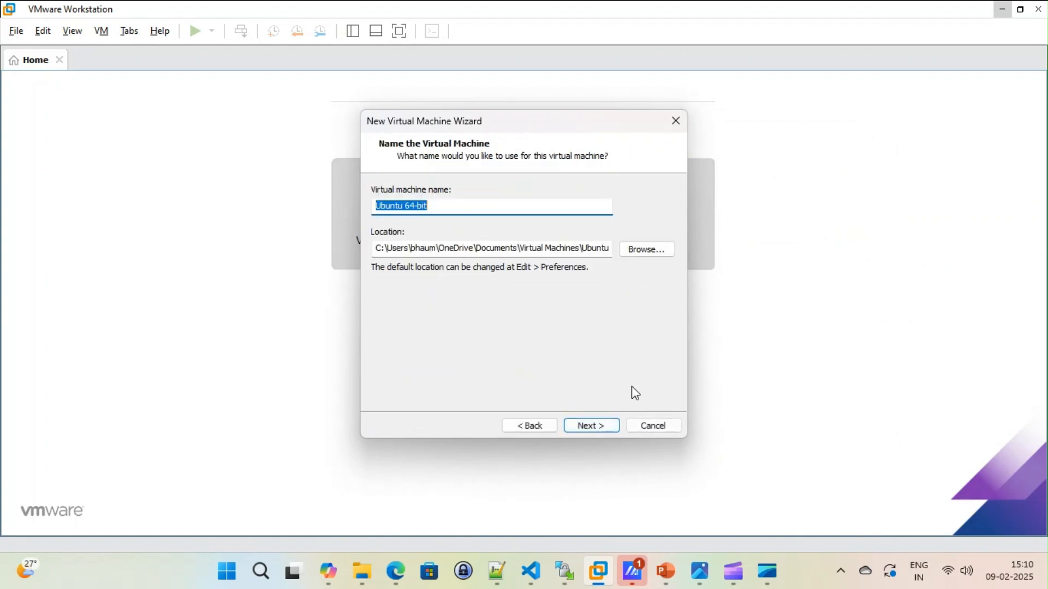
Step: Name the virtual machine EVENG and browse for its storage location in the Documents folder
{"action": "type", "text": "EVENG"}
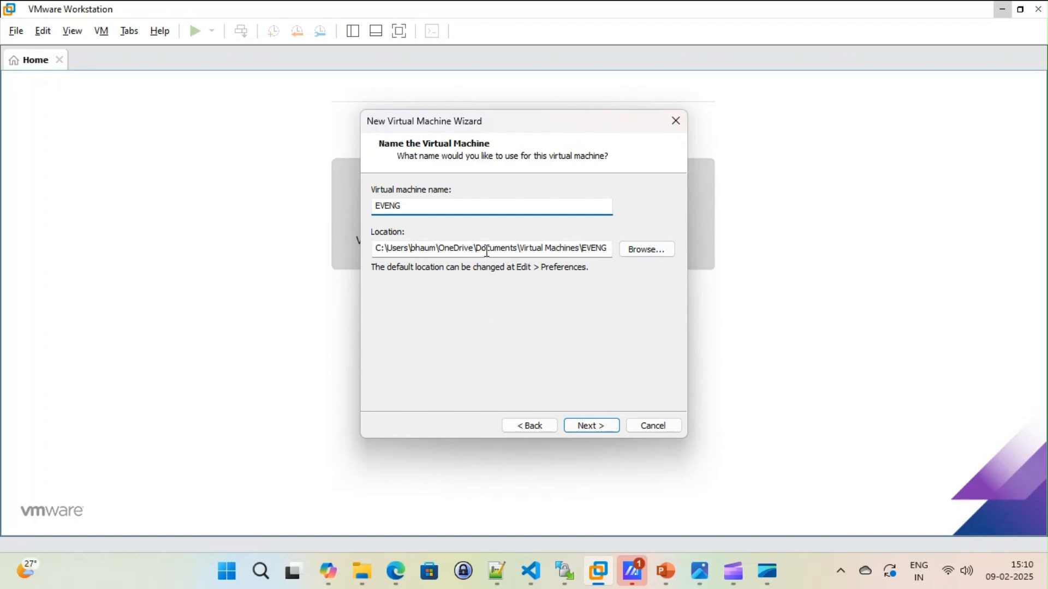
{"action": "left_click_drag", "start_coordinate": [420, 255], "coordinate": [622, 248]}
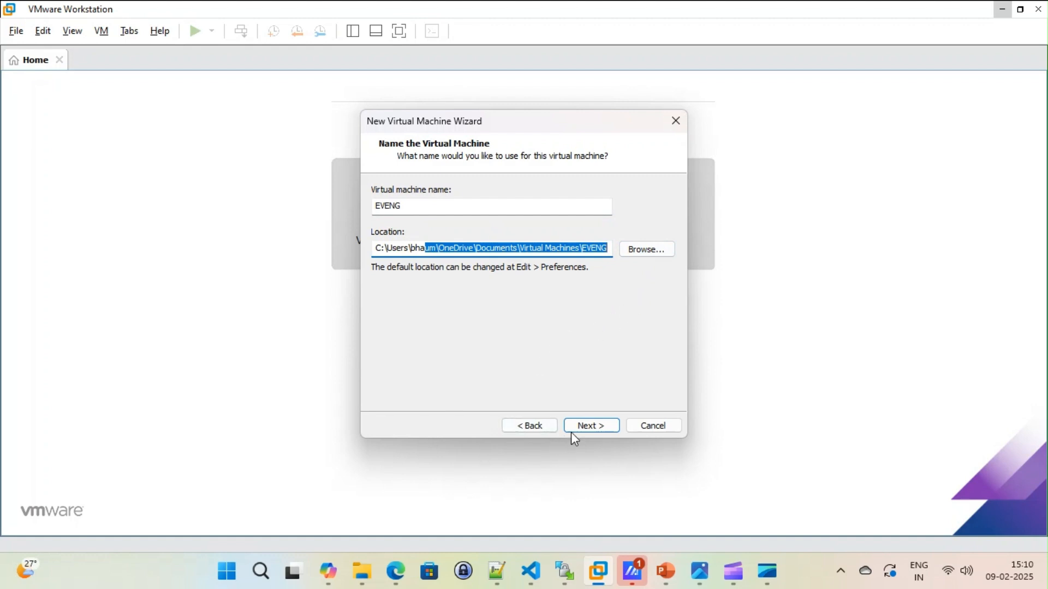
{"action": "left_click", "coordinate": [636, 252]}
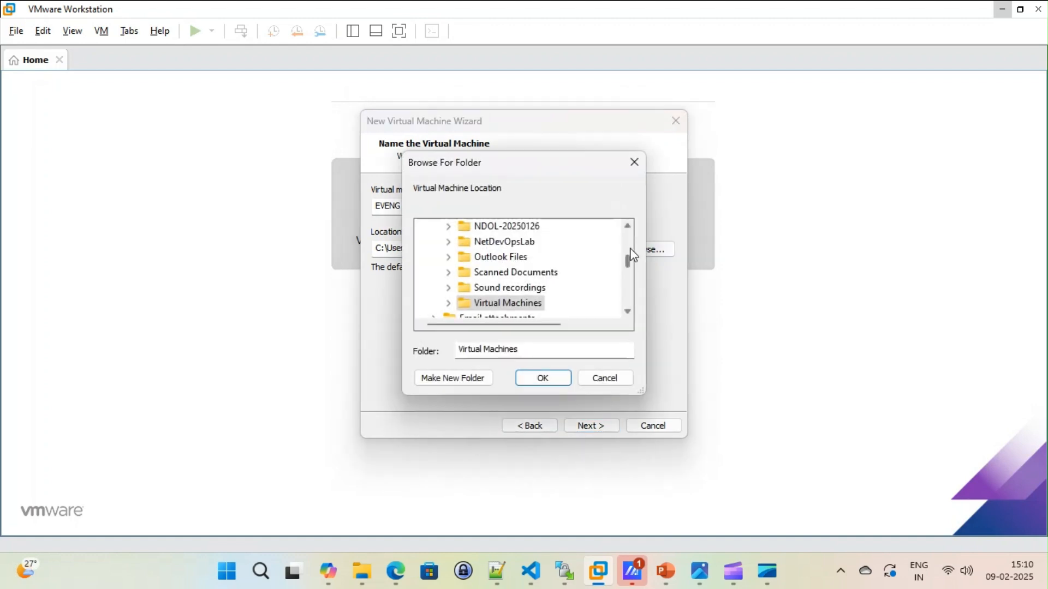
{"action": "scroll", "coordinate": [531, 266], "scroll_direction": "up", "scroll_amount": 8}
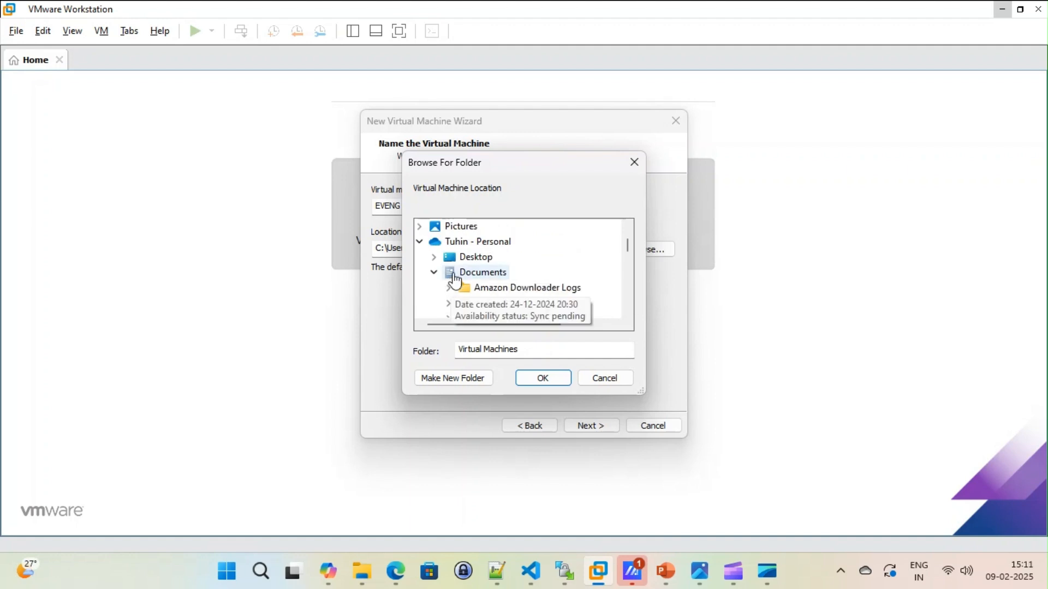
{"action": "left_click", "coordinate": [454, 274]}
{"action": "scroll", "coordinate": [571, 248], "scroll_direction": "up", "scroll_amount": 1}
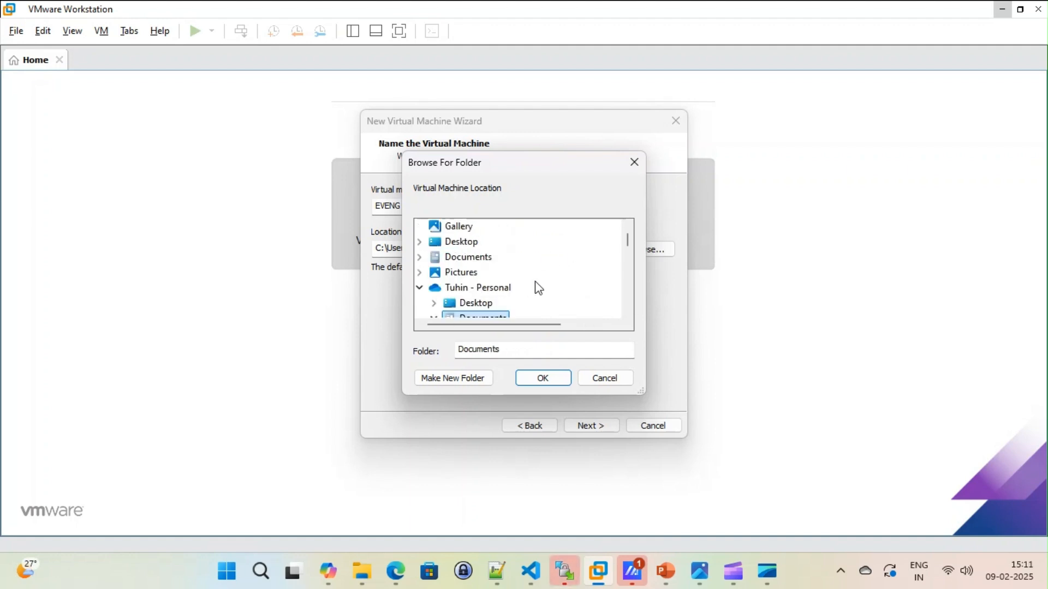
{"action": "scroll", "coordinate": [536, 285], "scroll_direction": "up", "scroll_amount": 1}
{"action": "double_click", "coordinate": [458, 271]}
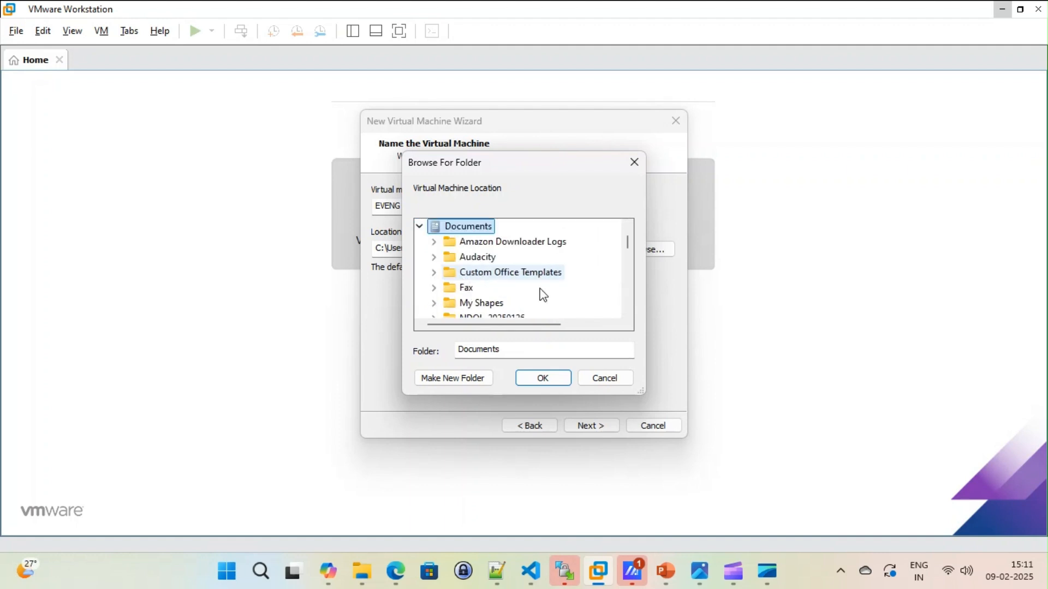
{"action": "scroll", "coordinate": [562, 293], "scroll_direction": "down", "scroll_amount": 2}
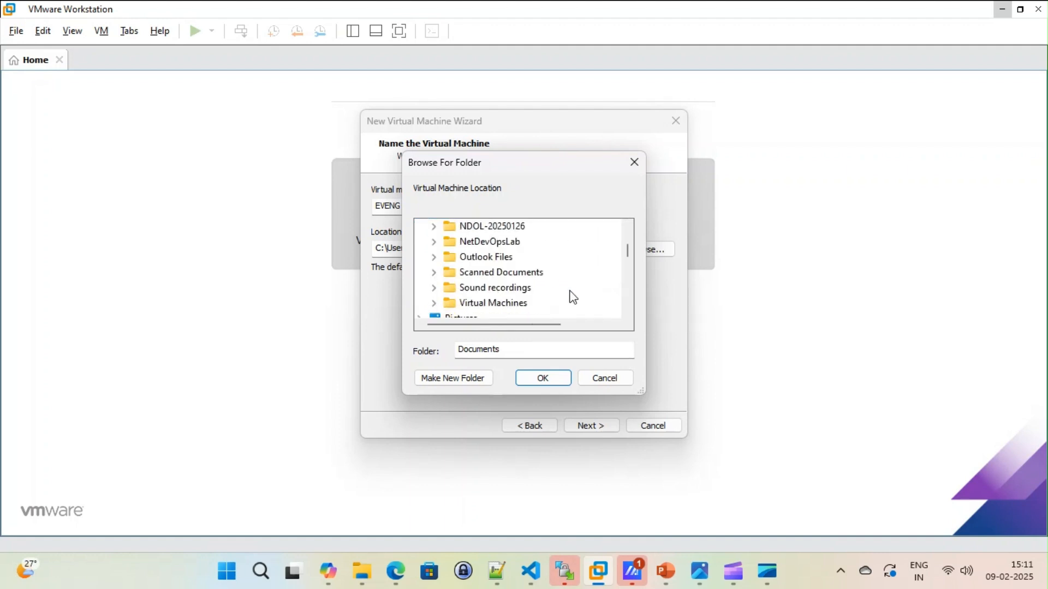
Step: Try to create a folder named Virtual Machine in Documents and use it as the storage location
{"action": "left_click", "coordinate": [473, 384]}
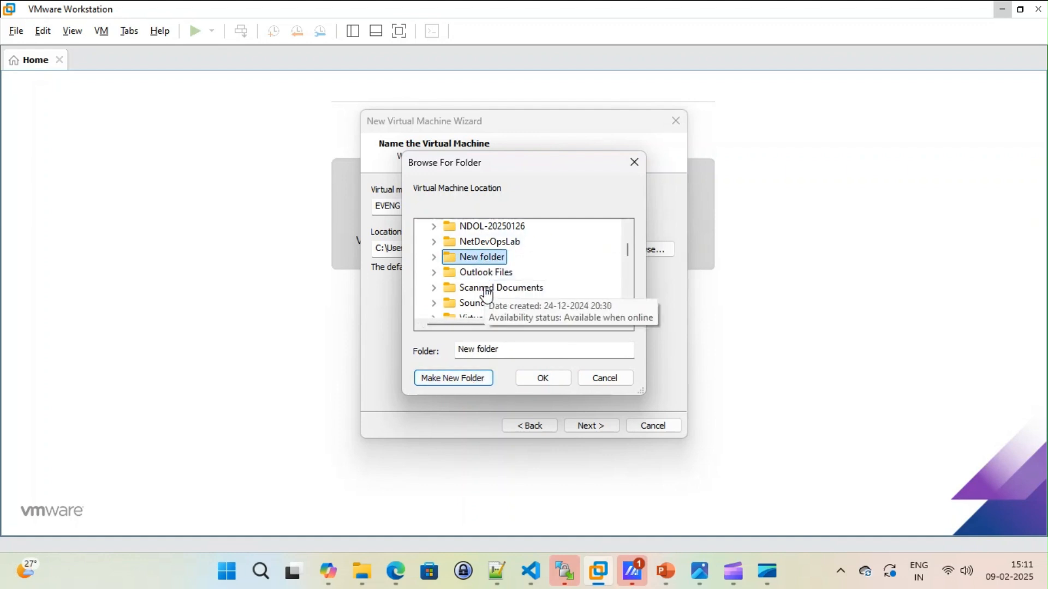
{"action": "left_click_drag", "start_coordinate": [503, 351], "coordinate": [266, 351]}
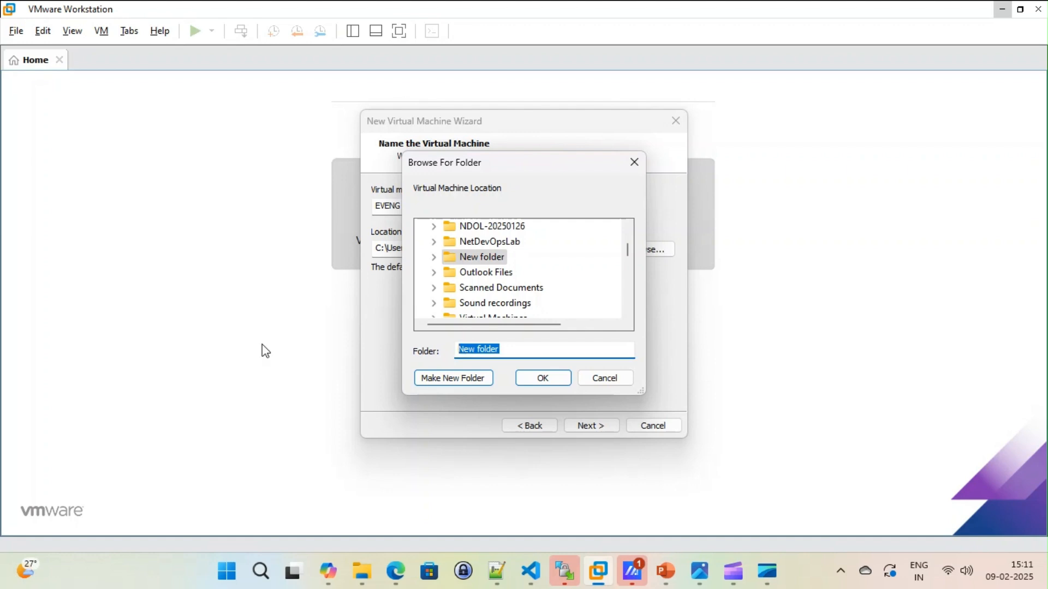
{"action": "type", "text": "Virtual Machine"}
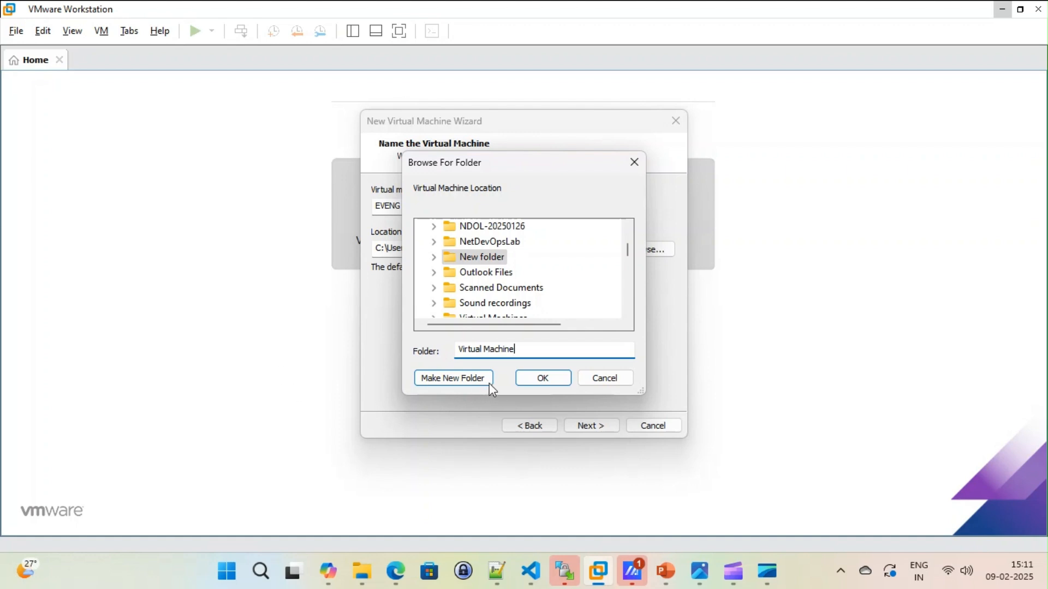
{"action": "left_click", "coordinate": [543, 377]}
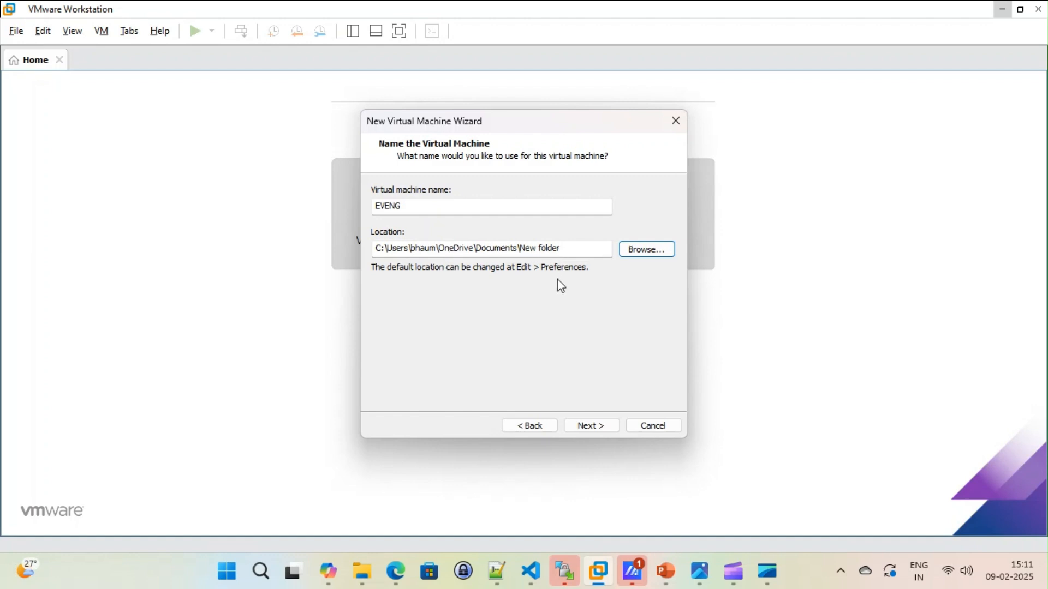
Step: Browse for a different virtual machine location and list the drives under This PC
{"action": "left_click", "coordinate": [646, 250]}
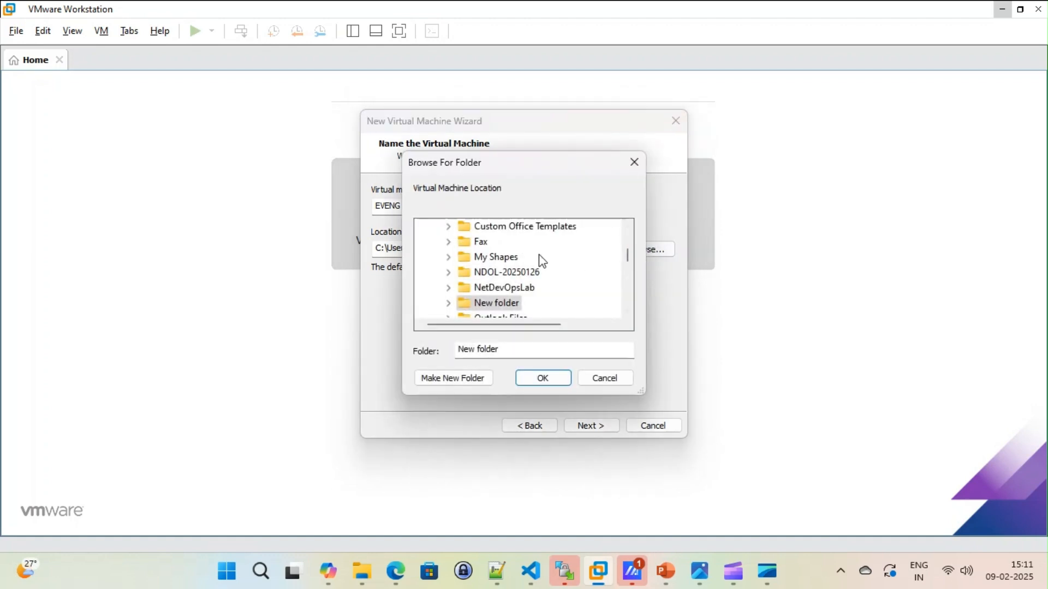
{"action": "scroll", "coordinate": [543, 267], "scroll_direction": "up", "scroll_amount": 5}
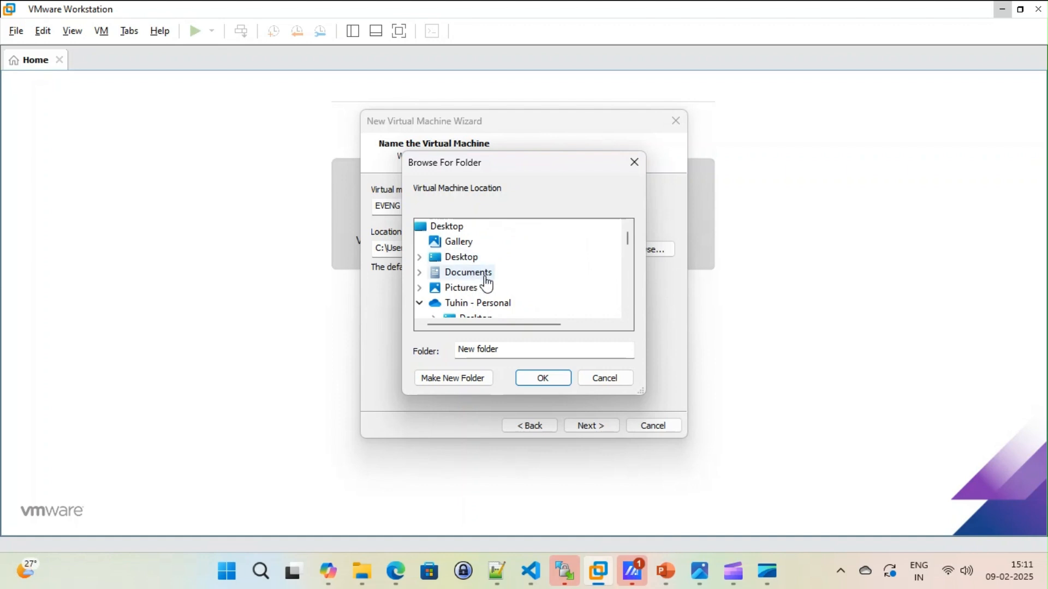
{"action": "scroll", "coordinate": [484, 281], "scroll_direction": "down", "scroll_amount": 1}
{"action": "scroll", "coordinate": [528, 281], "scroll_direction": "down", "scroll_amount": 5}
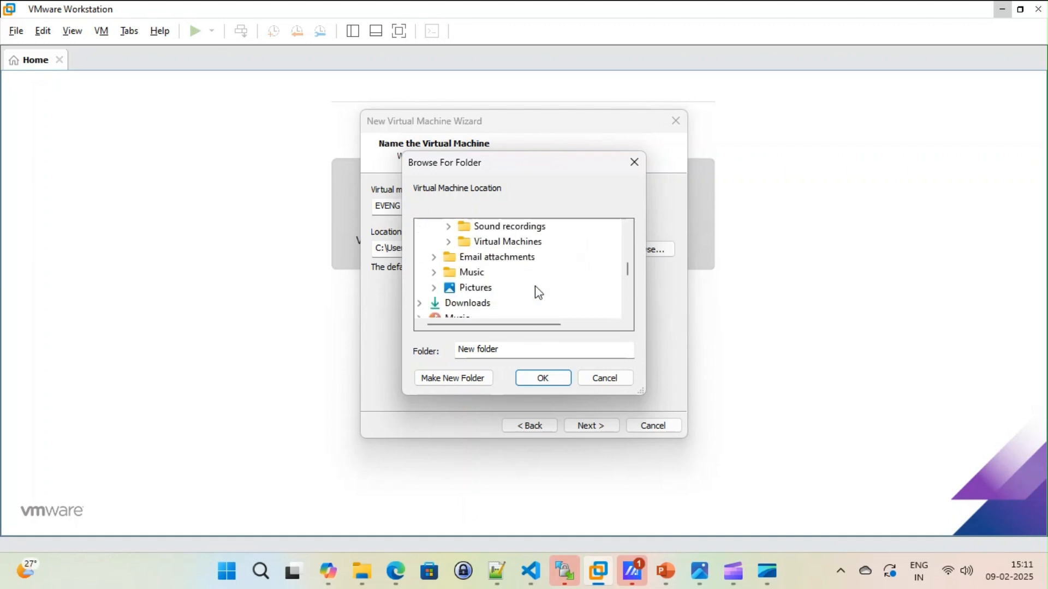
{"action": "scroll", "coordinate": [537, 289], "scroll_direction": "down", "scroll_amount": 3}
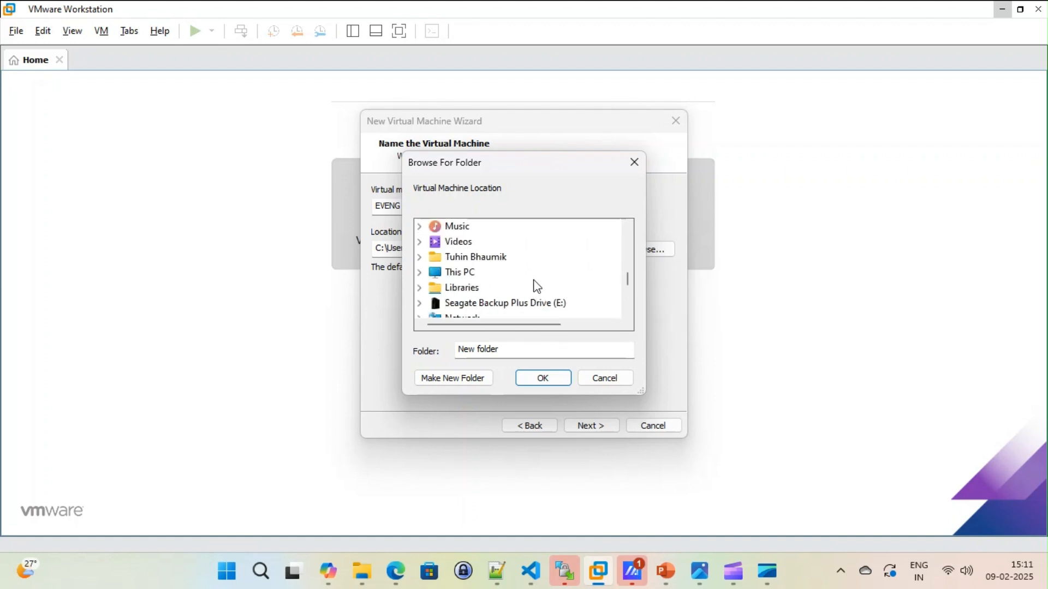
{"action": "left_click", "coordinate": [419, 271]}
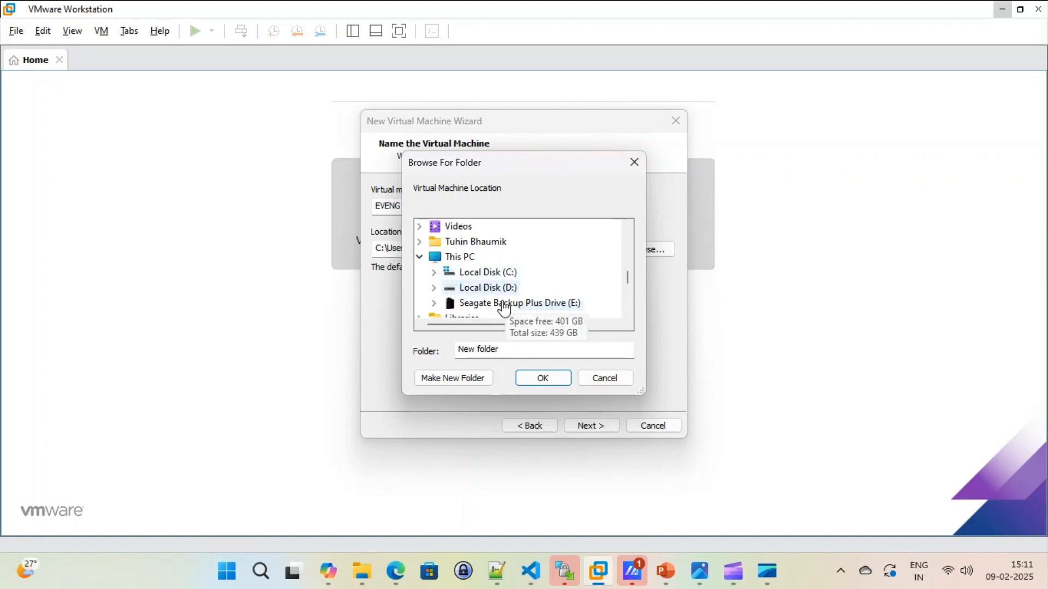
{"action": "double_click", "coordinate": [494, 273]}
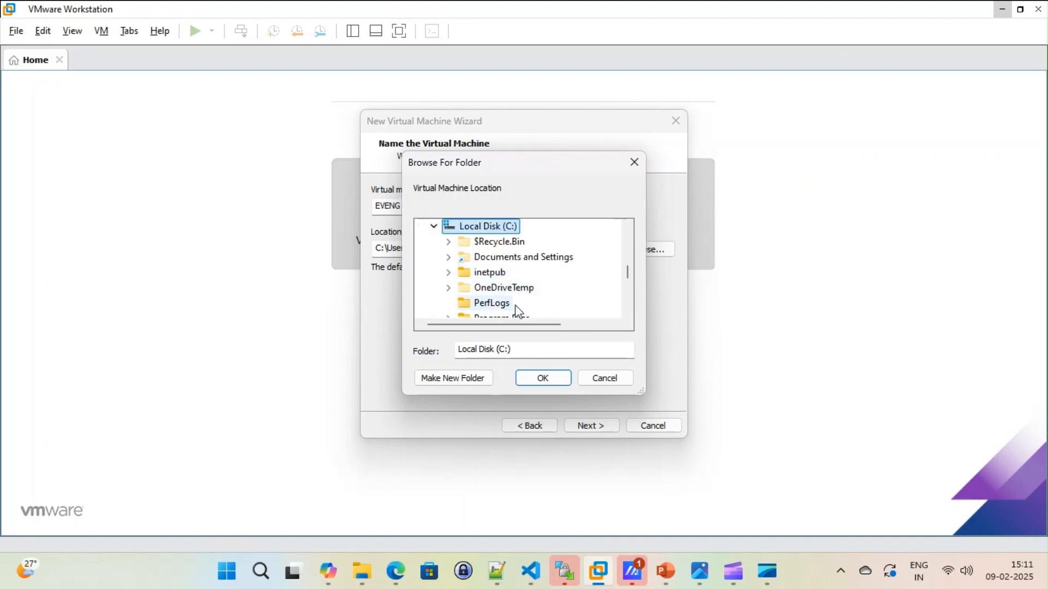
{"action": "scroll", "coordinate": [546, 305], "scroll_direction": "down", "scroll_amount": 2}
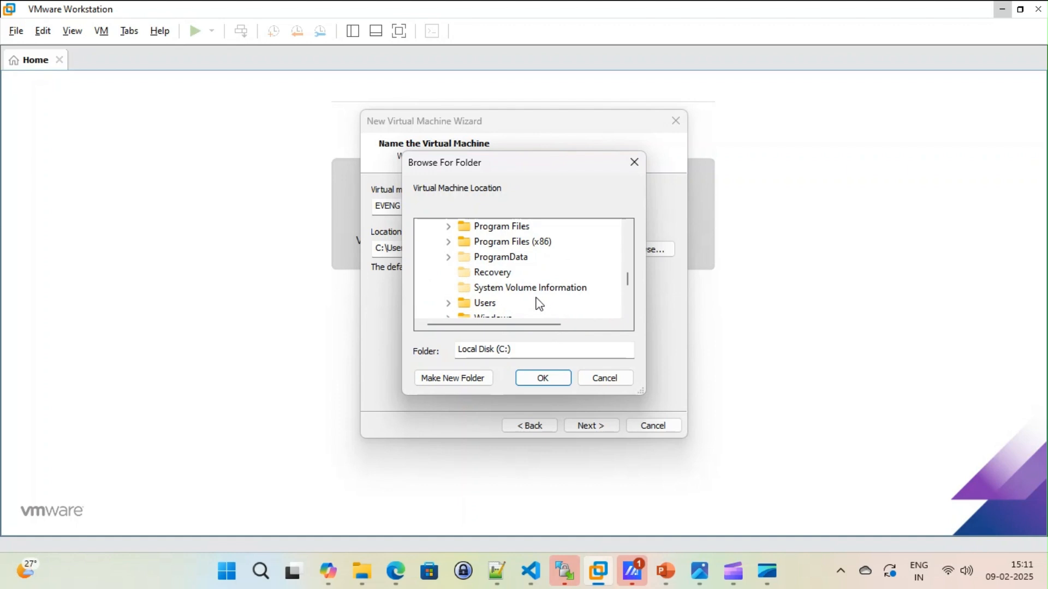
{"action": "scroll", "coordinate": [541, 302], "scroll_direction": "up", "scroll_amount": 2}
{"action": "left_click", "coordinate": [434, 226]}
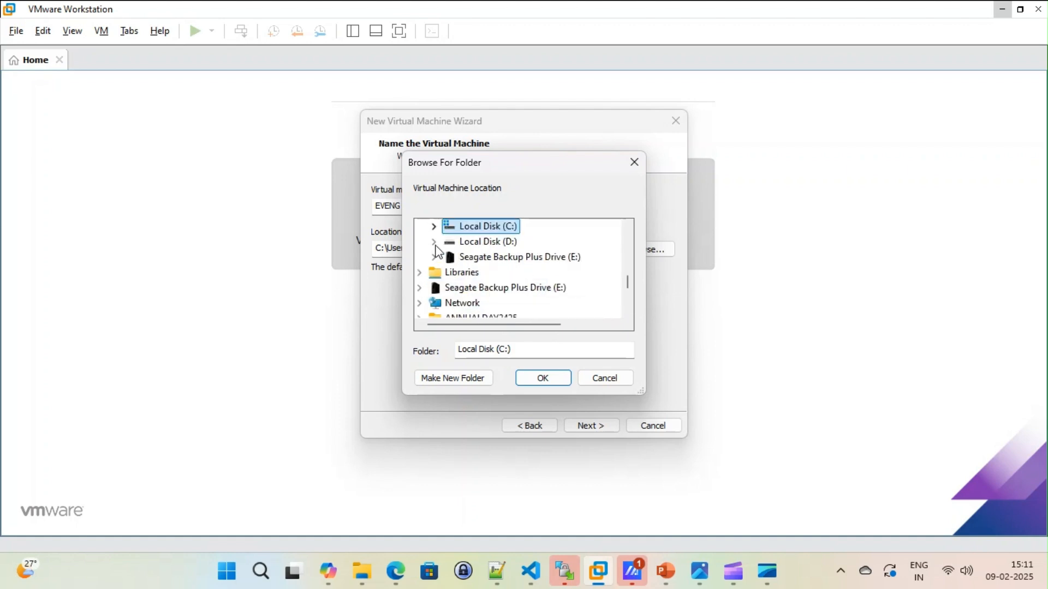
Step: Set the virtual machine's location to the Virtual Machine folder on Local Disk (D:)
{"action": "left_click", "coordinate": [434, 241]}
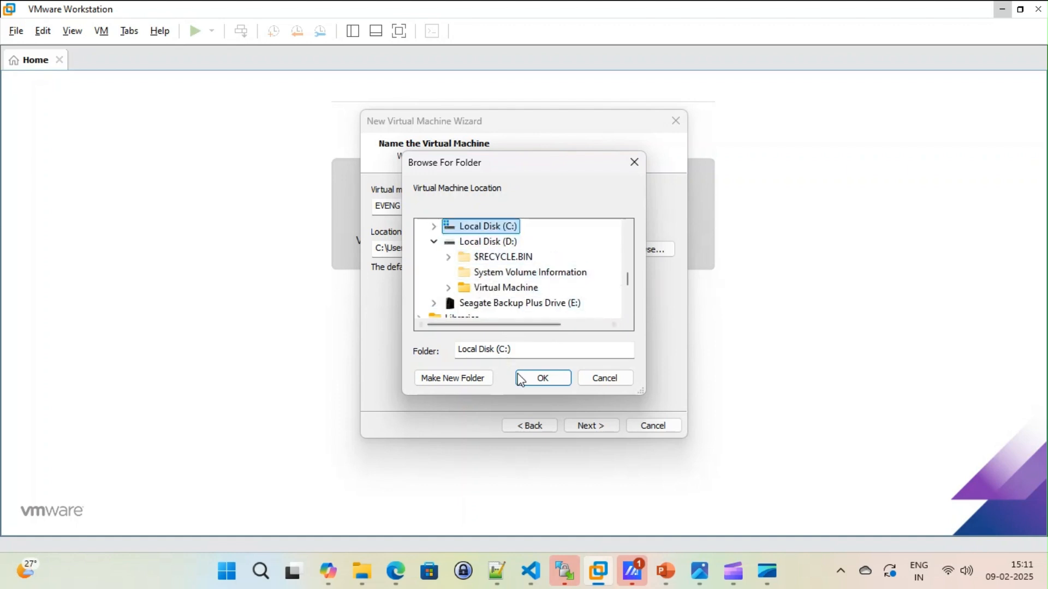
{"action": "scroll", "coordinate": [528, 301], "scroll_direction": "up", "scroll_amount": 1}
{"action": "left_click", "coordinate": [505, 302]}
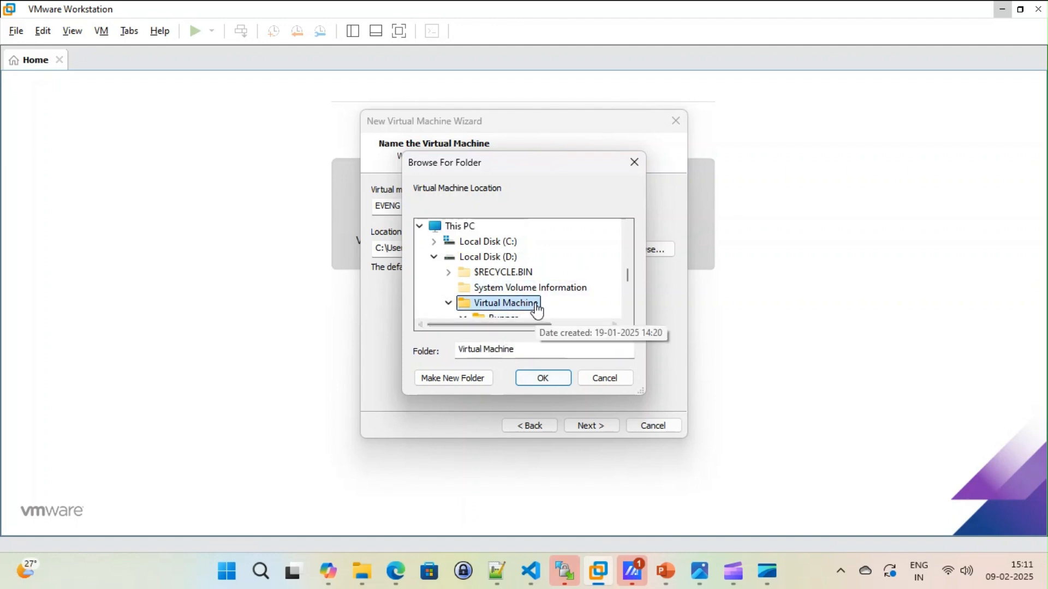
{"action": "left_click", "coordinate": [538, 306]}
{"action": "scroll", "coordinate": [591, 293], "scroll_direction": "down", "scroll_amount": 2}
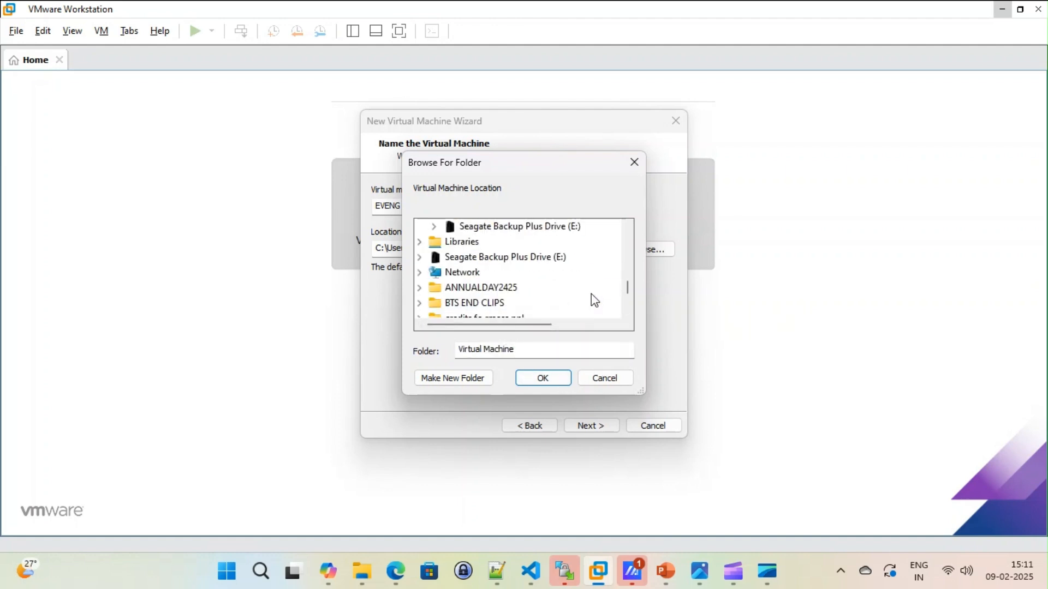
{"action": "scroll", "coordinate": [591, 295], "scroll_direction": "up", "scroll_amount": 2}
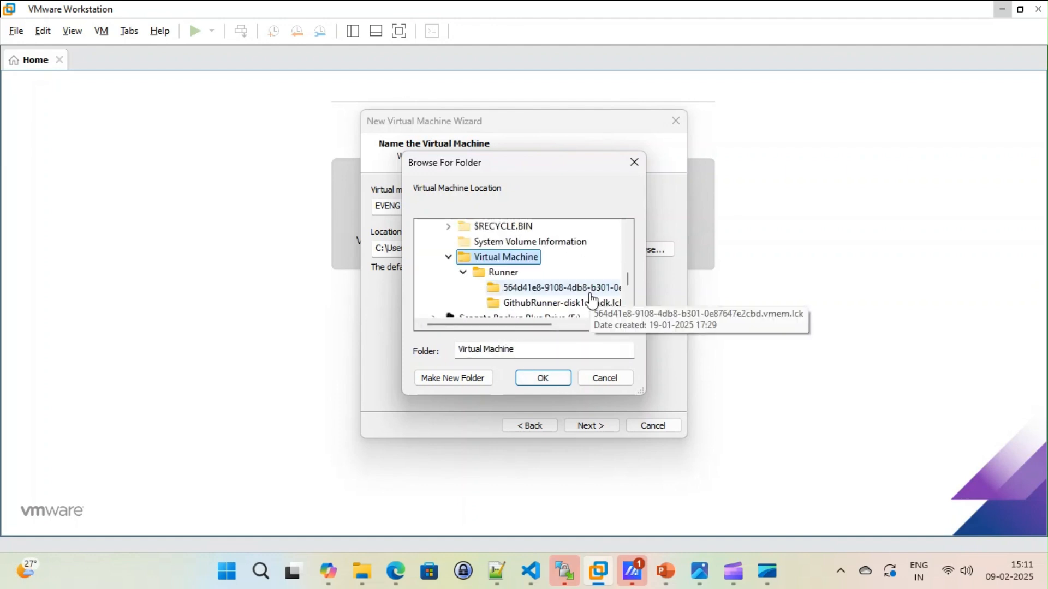
{"action": "left_click", "coordinate": [543, 378]}
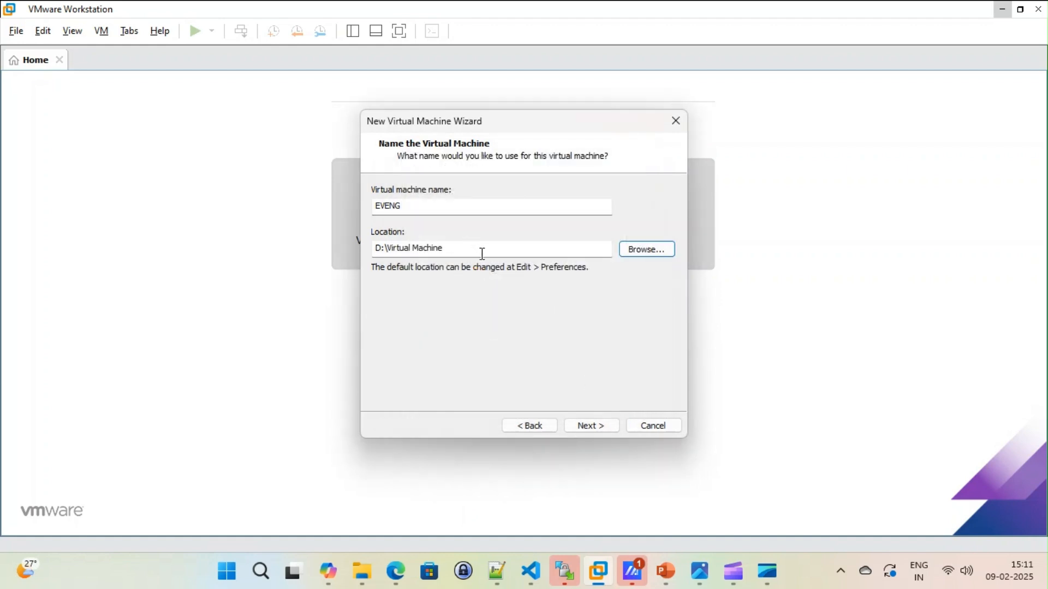
Step: Decline sharing the folder with an existing virtual machine and set the location to D:\Virtual Machine\Eve-NG instead
{"action": "left_click", "coordinate": [596, 425]}
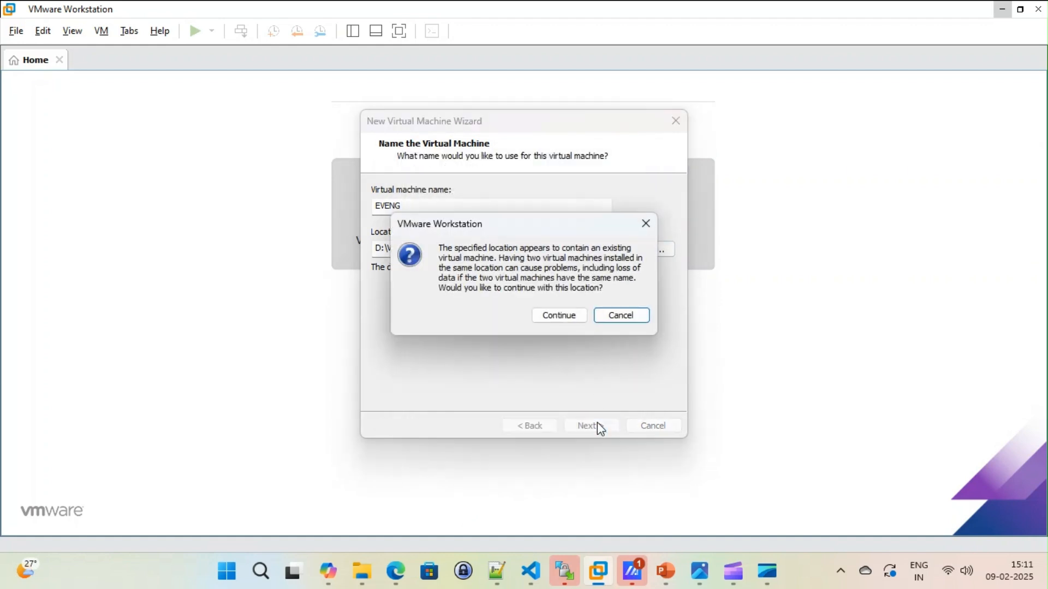
{"action": "left_click", "coordinate": [561, 315]}
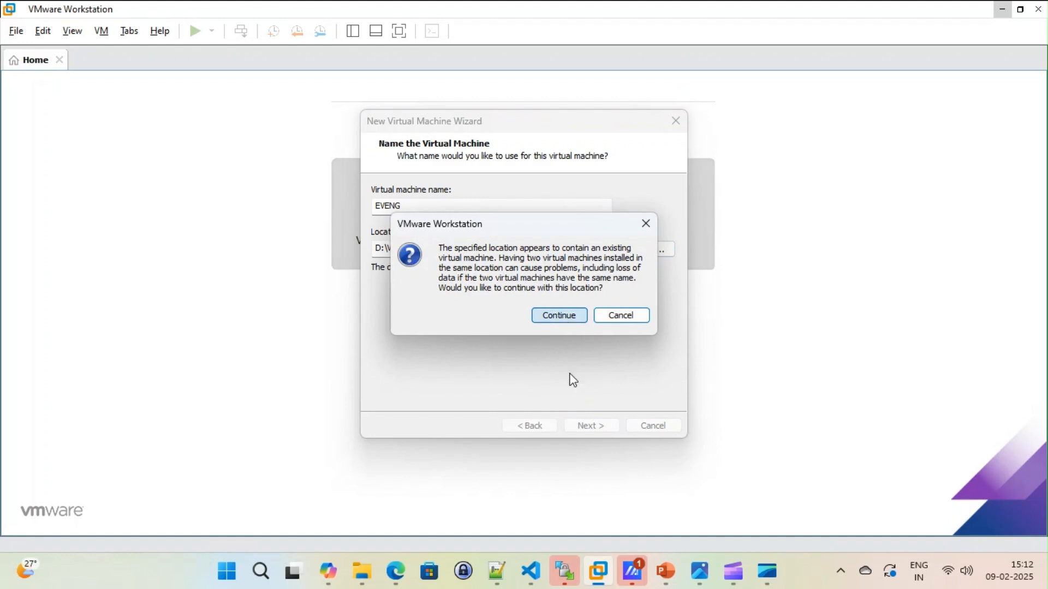
{"action": "left_click", "coordinate": [617, 320]}
{"action": "left_click", "coordinate": [471, 250]}
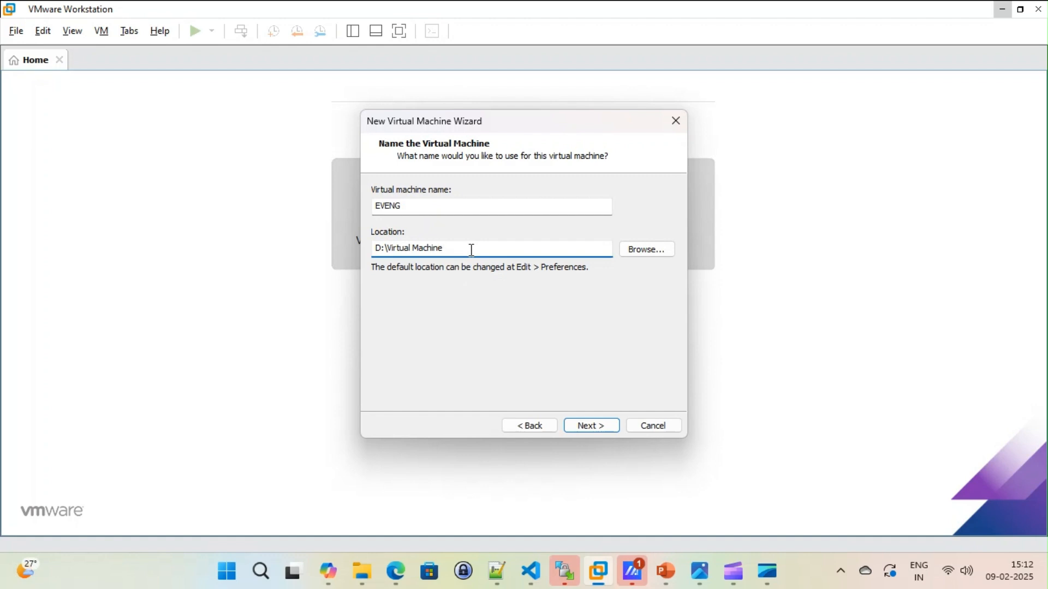
{"action": "type", "text": "\\"}
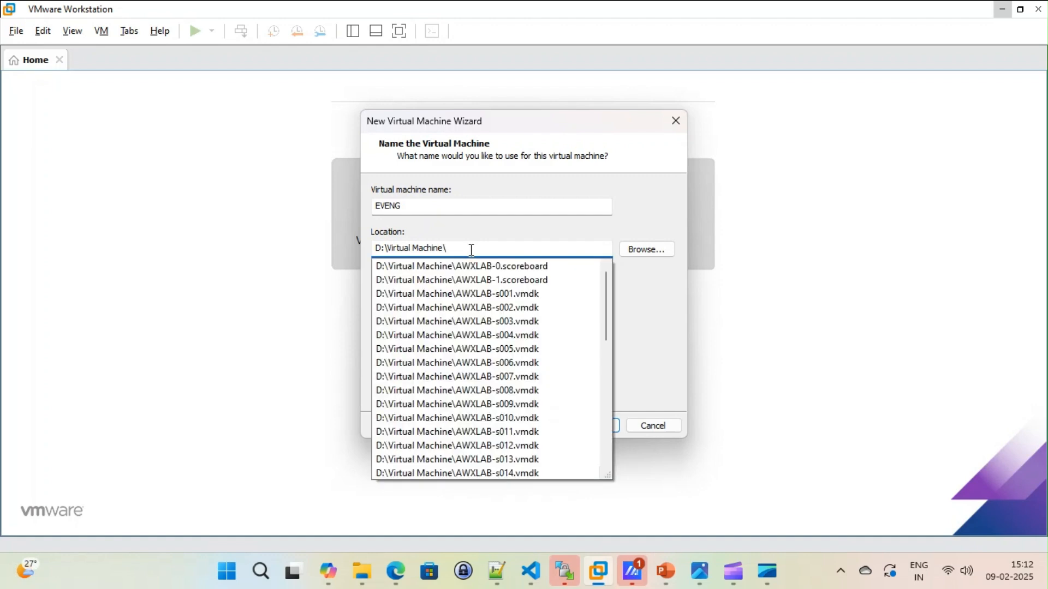
{"action": "type", "text": "Eve-NG"}
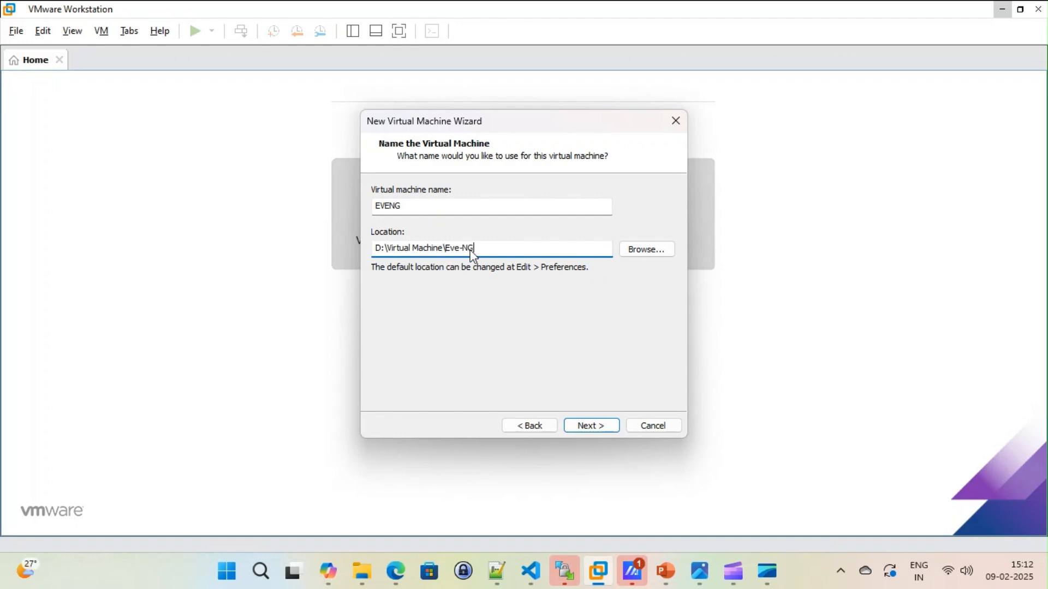
{"action": "left_click", "coordinate": [593, 426]}
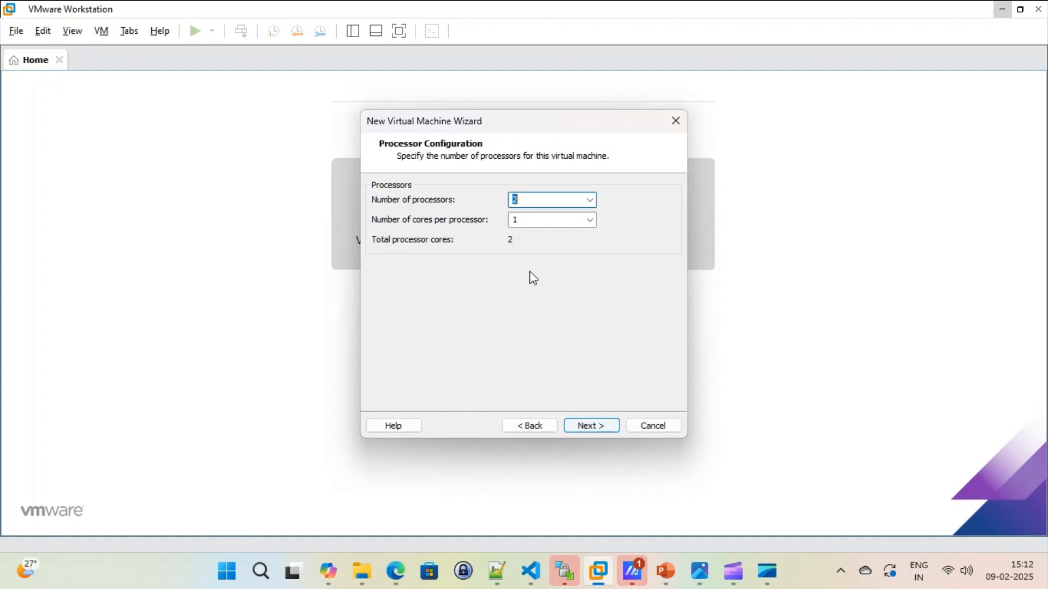
Step: Set the number of cores per processor to 2 and allocate 8192 MB of memory
{"action": "left_click", "coordinate": [590, 220]}
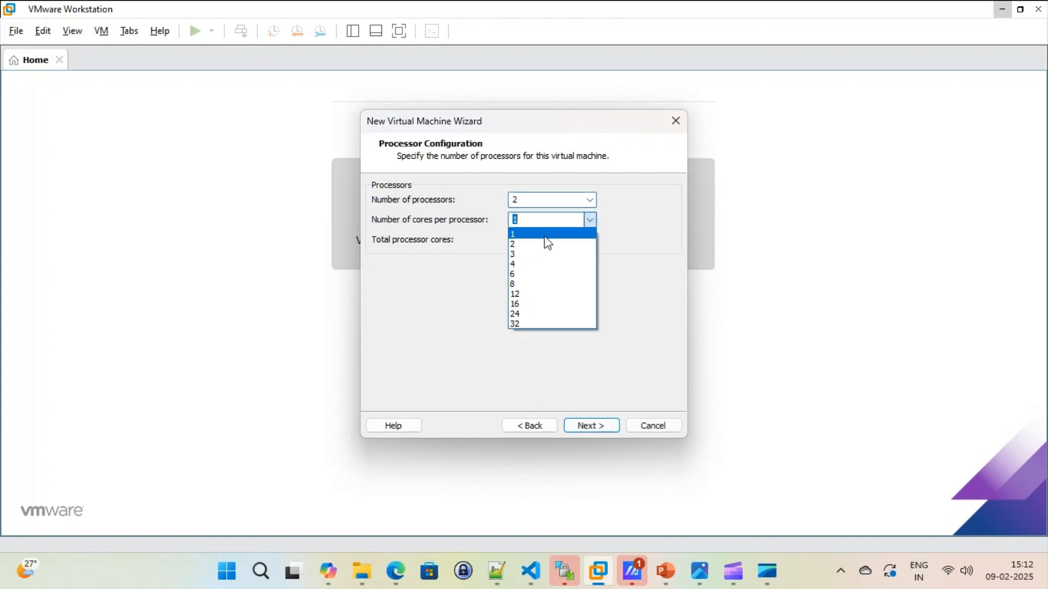
{"action": "left_click", "coordinate": [538, 240]}
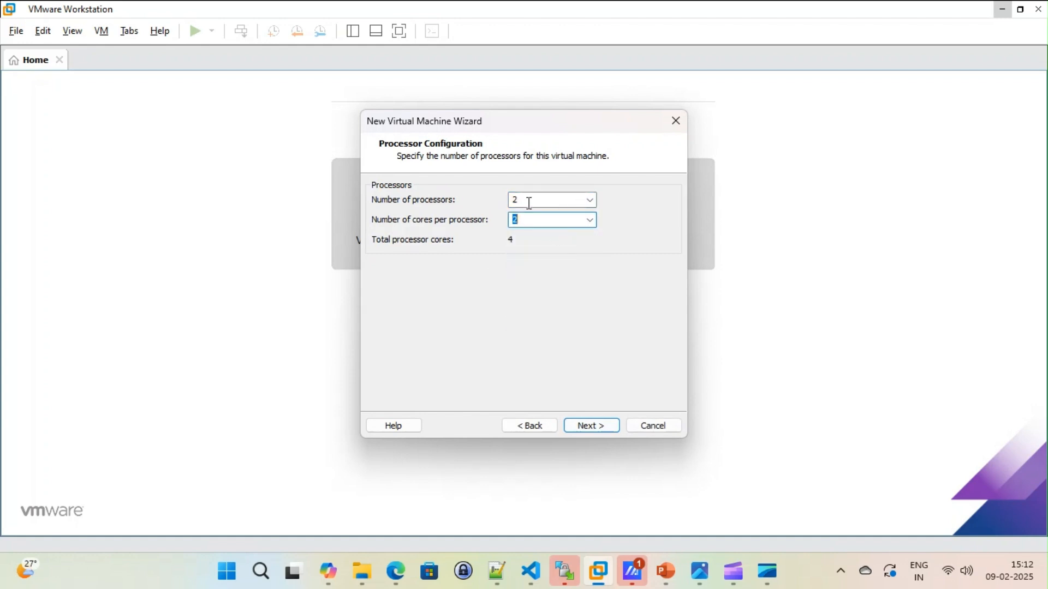
{"action": "left_click", "coordinate": [588, 430]}
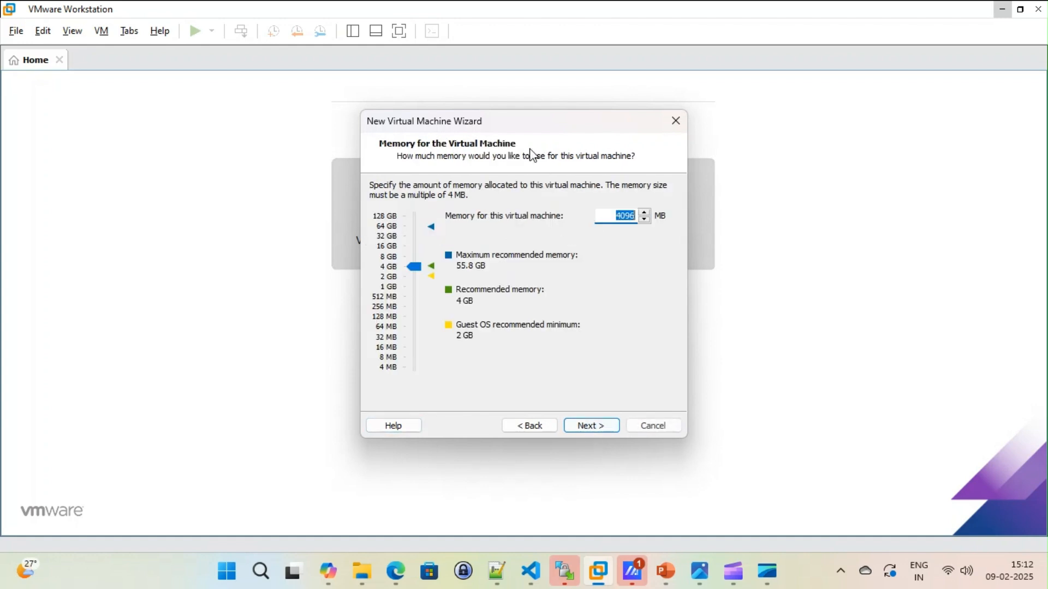
{"action": "left_click", "coordinate": [413, 257]}
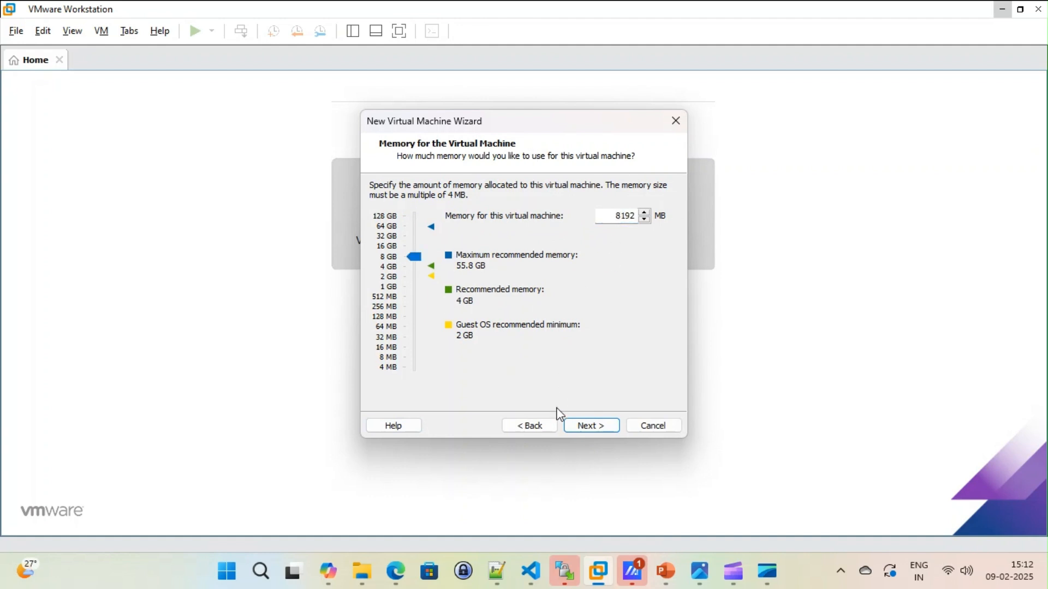
{"action": "left_click", "coordinate": [591, 425]}
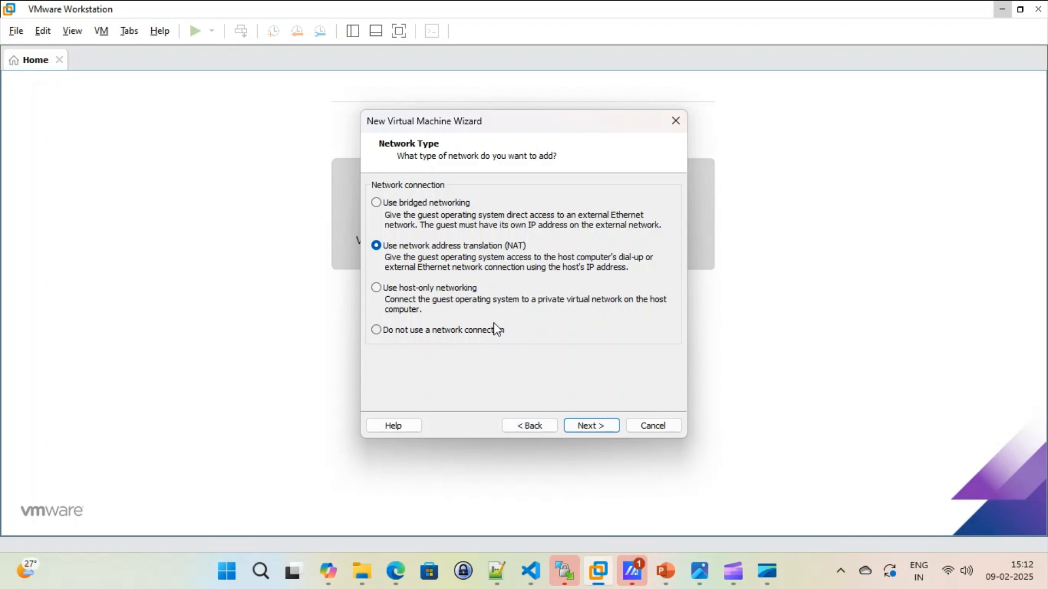
Step: Choose bridged networking and accept the recommended LSI Logic controller and SCSI disk type
{"action": "left_click", "coordinate": [399, 205]}
{"action": "left_click", "coordinate": [602, 427]}
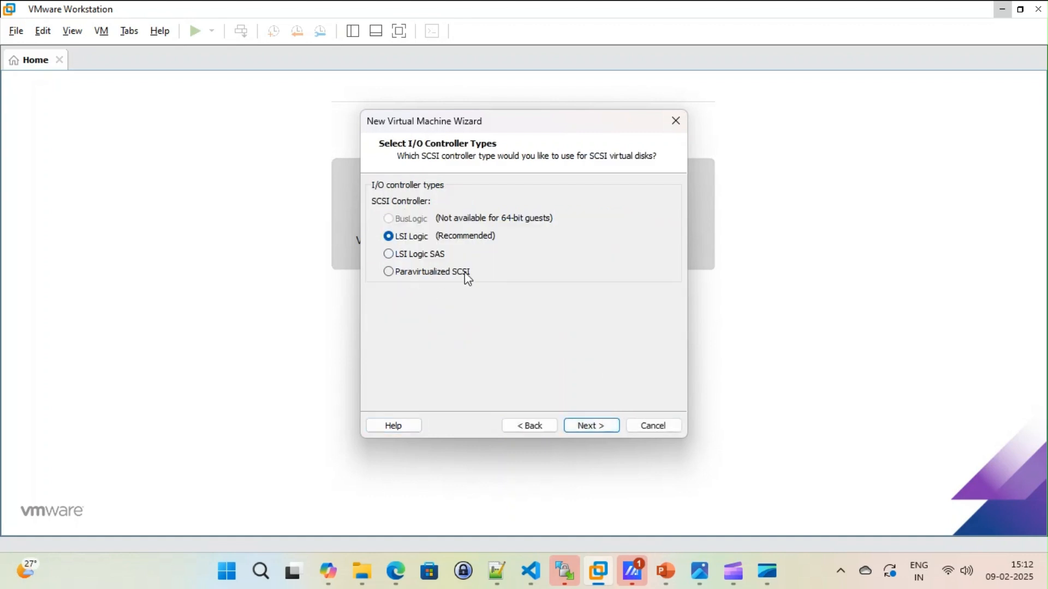
{"action": "left_click", "coordinate": [597, 427]}
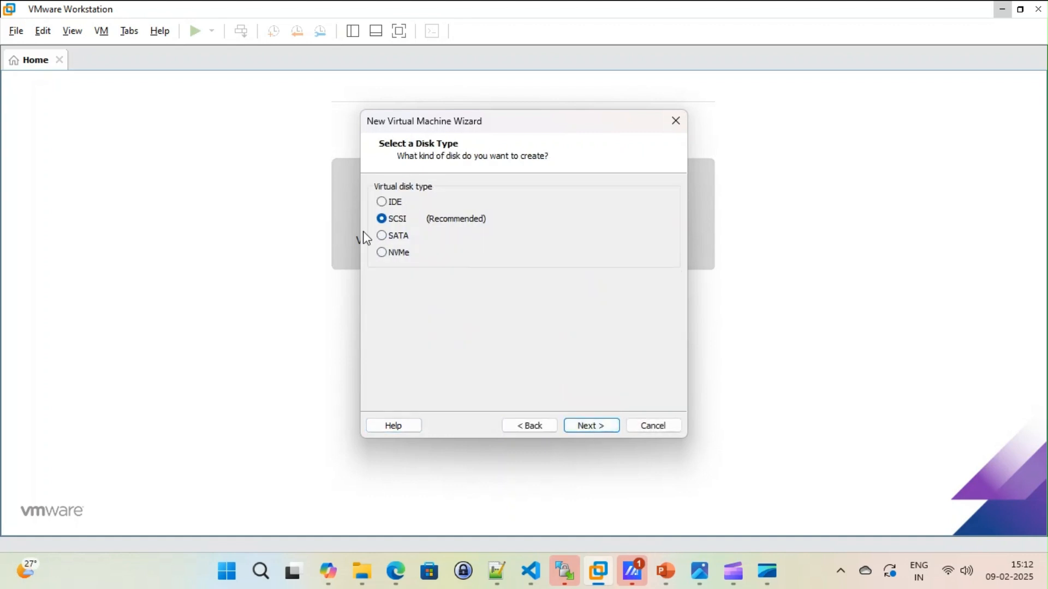
{"action": "left_click", "coordinate": [597, 429]}
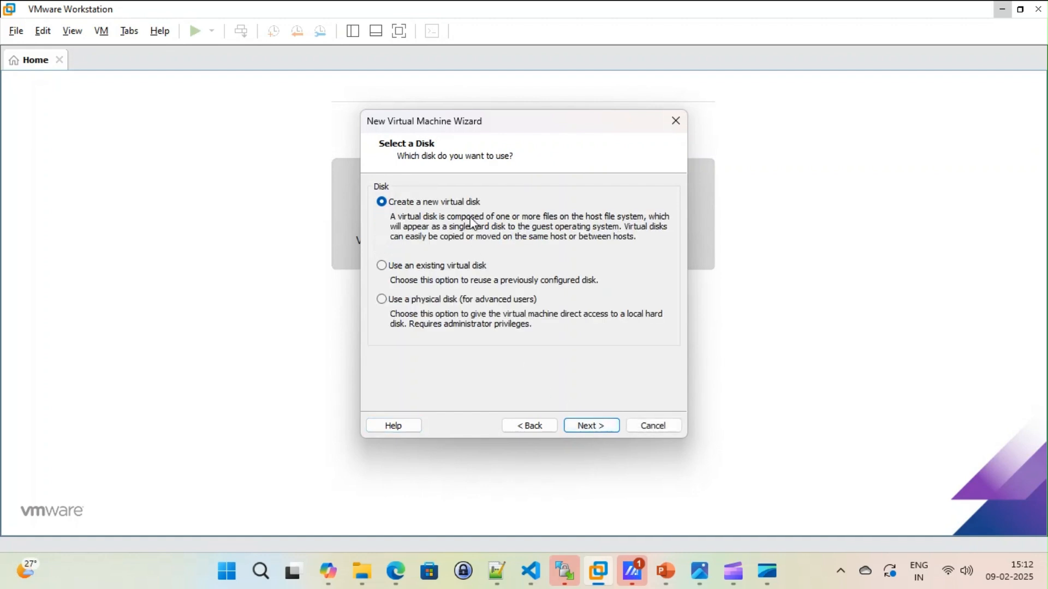
Step: Create a new 50 GB virtual disk split into multiple files, with EVENG.vmdk as the disk file
{"action": "left_click", "coordinate": [594, 428]}
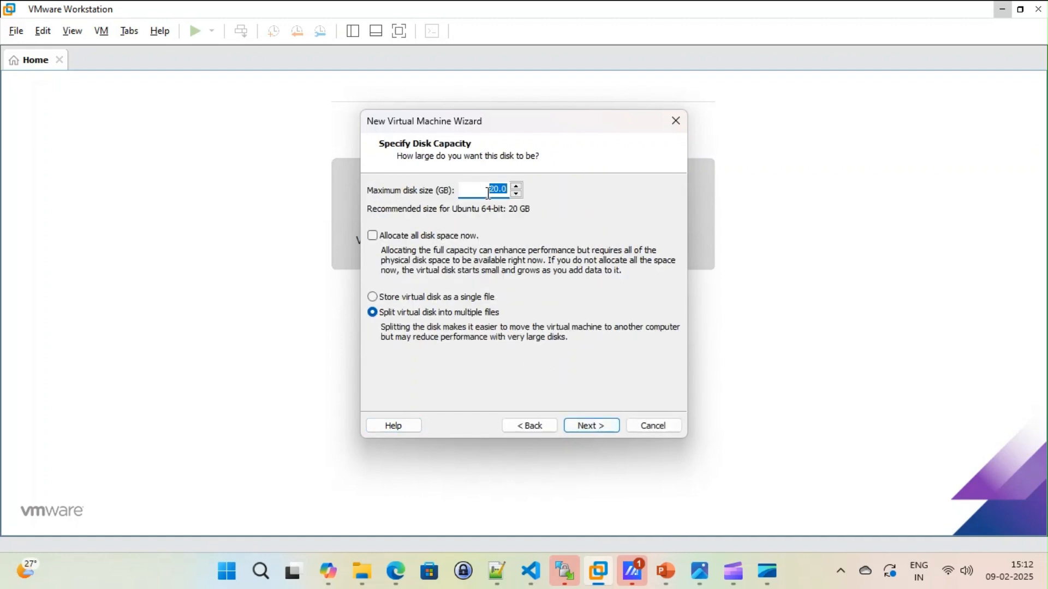
{"action": "left_click_drag", "start_coordinate": [490, 194], "coordinate": [496, 191]}
{"action": "type", "text": "5"}
{"action": "left_click", "coordinate": [589, 426]}
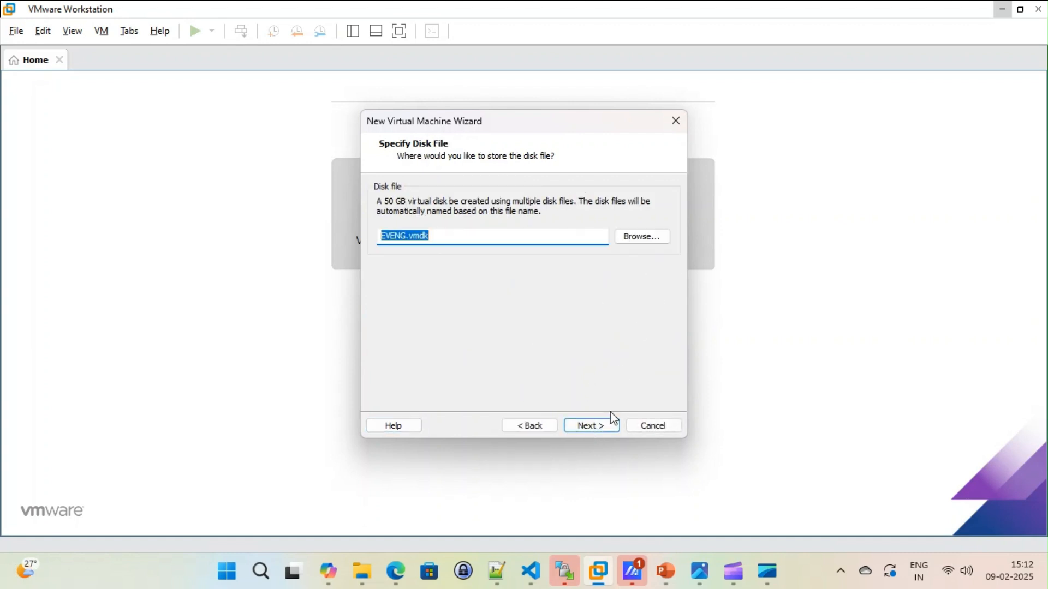
{"action": "left_click", "coordinate": [588, 427]}
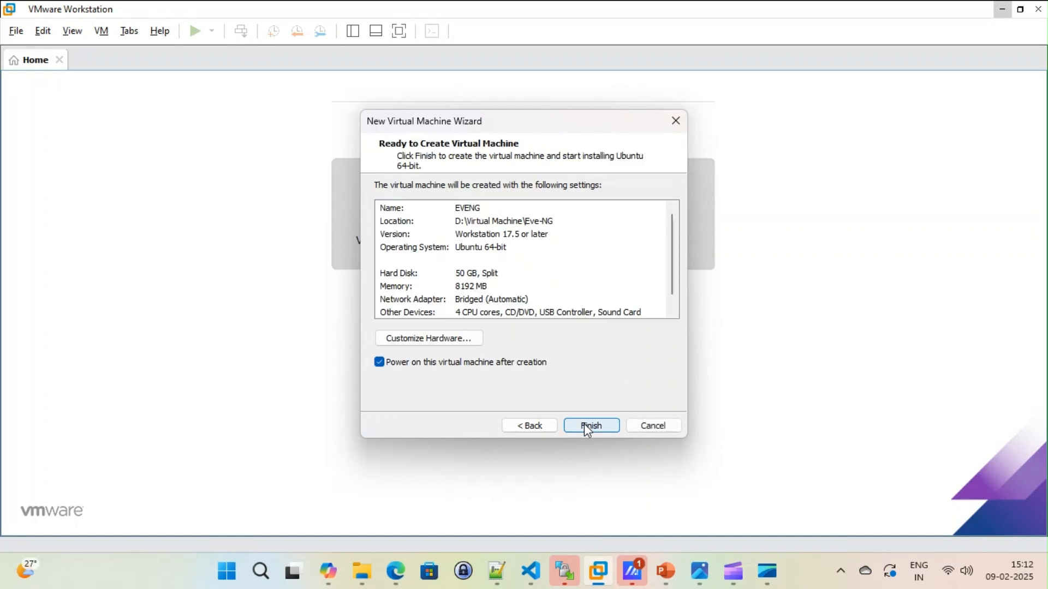
Step: Enable Virtualize Intel VT-x/EPT or AMD-V/RVI for the new virtual machine's processors
{"action": "left_click", "coordinate": [468, 340]}
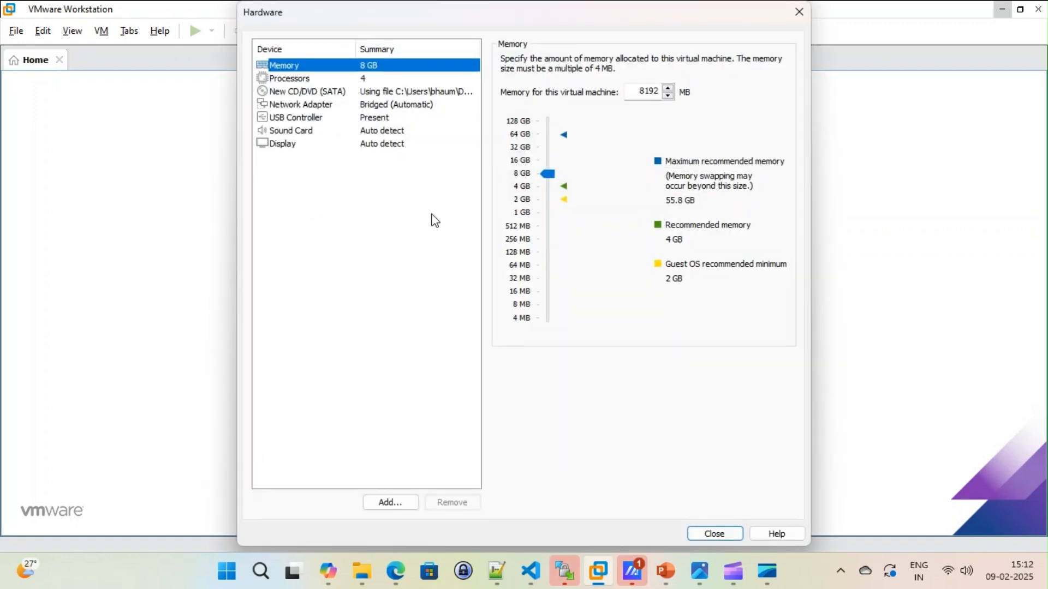
{"action": "left_click", "coordinate": [302, 79]}
{"action": "left_click", "coordinate": [516, 138]}
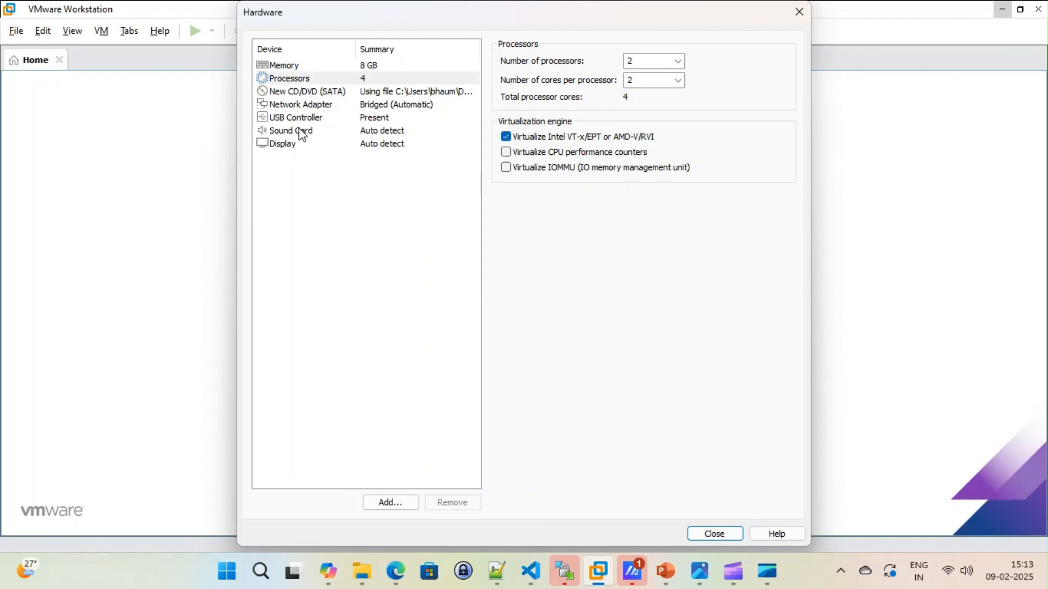
Step: Check the network adapter's connection settings and finish creating the virtual machine so it powers on
{"action": "left_click", "coordinate": [325, 106]}
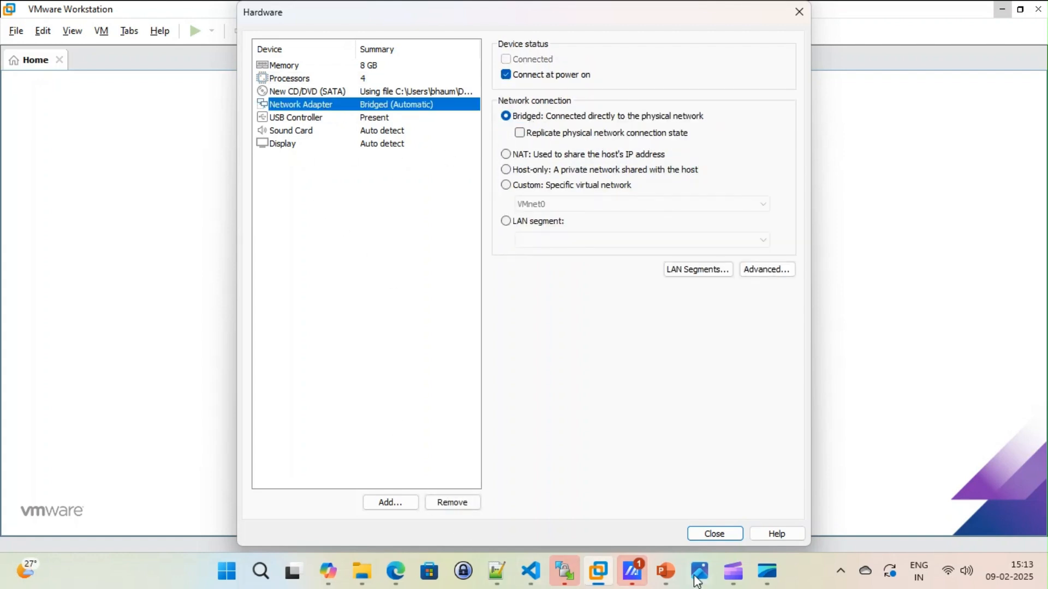
{"action": "left_click", "coordinate": [707, 534]}
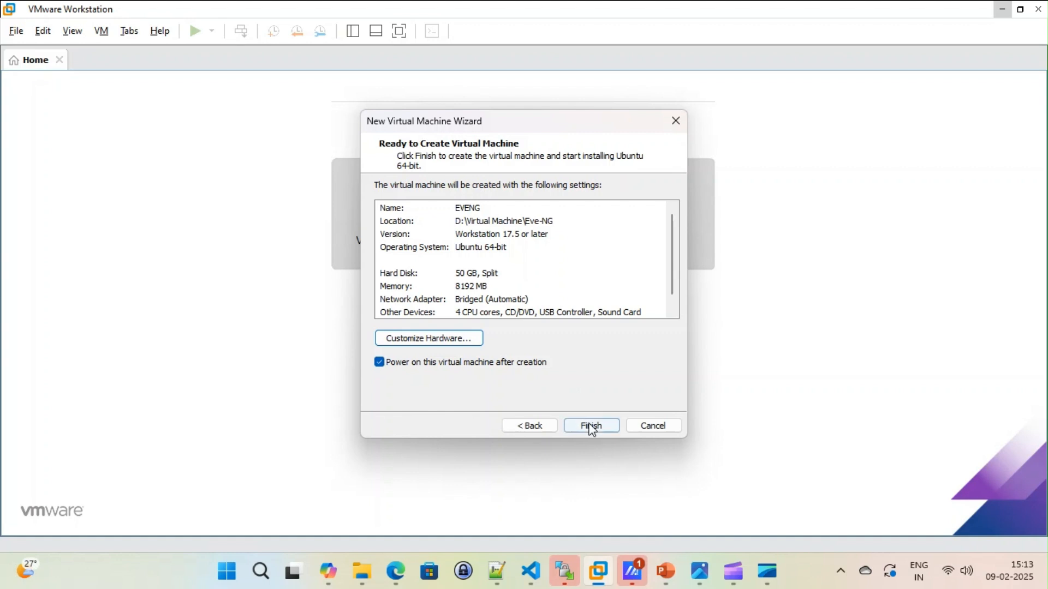
{"action": "left_click", "coordinate": [591, 426]}
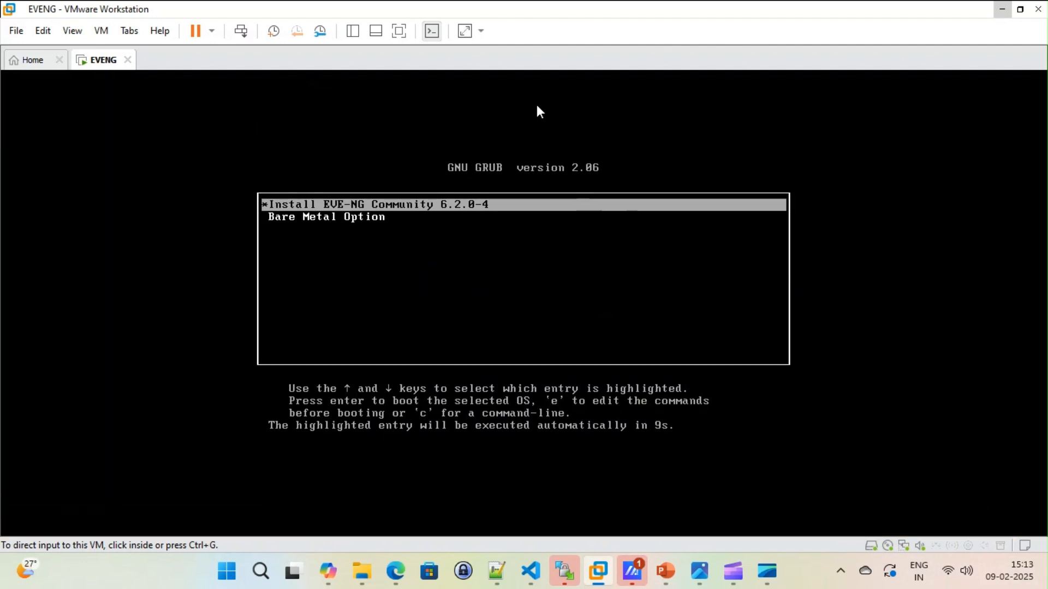
Step: Boot the Install EVE-NG Community 6.2.0-4 entry in the EVENG virtual machine
{"action": "left_click", "coordinate": [465, 31]}
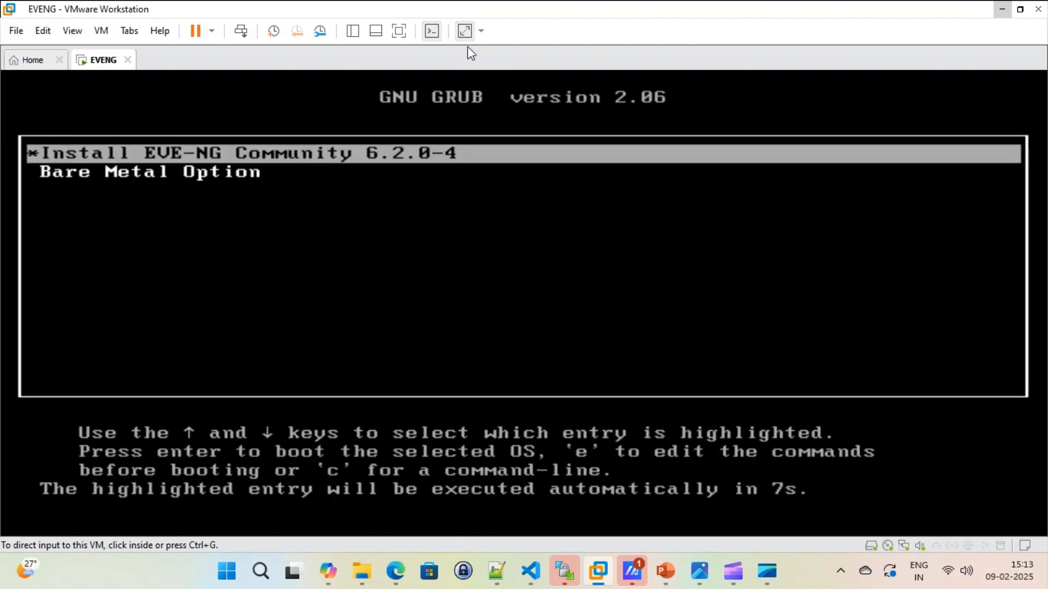
{"action": "left_click", "coordinate": [465, 31]}
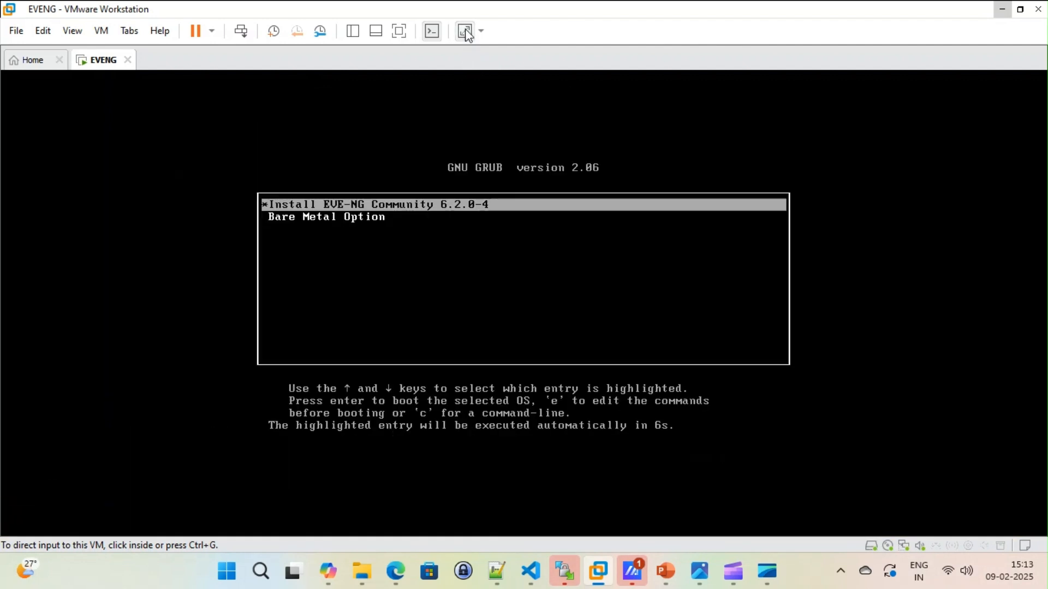
{"action": "left_click", "coordinate": [485, 266]}
{"action": "key", "text": "Return"}
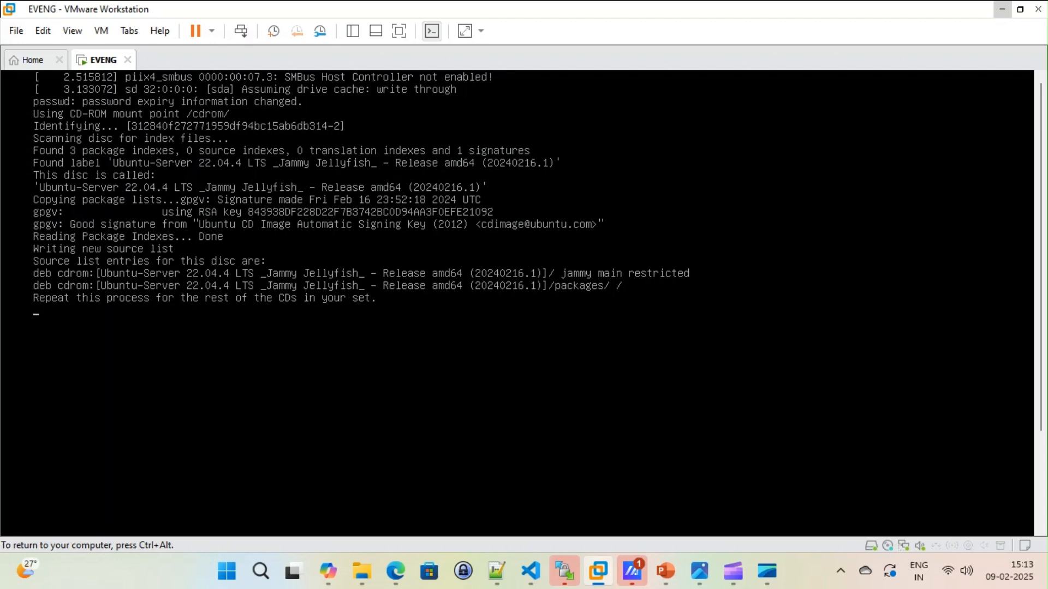
{"action": "key", "text": "ctrl+alt"}
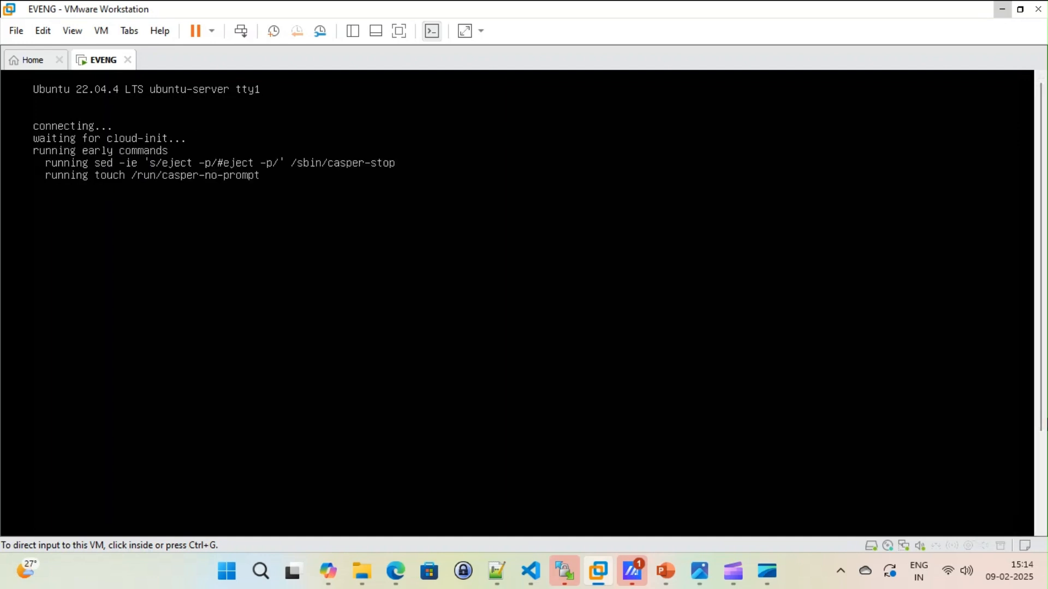
Step: Choose English as the installer language and accept the English (US) keyboard layout, with the guest display stretched to fill the view
{"action": "left_click", "coordinate": [900, 327]}
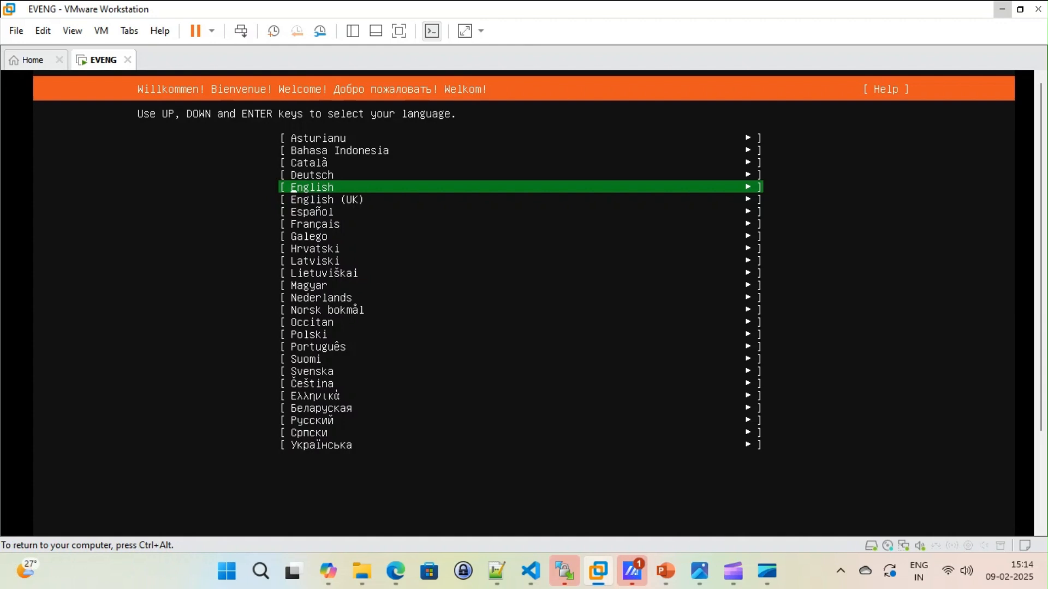
{"action": "key", "text": "Return"}
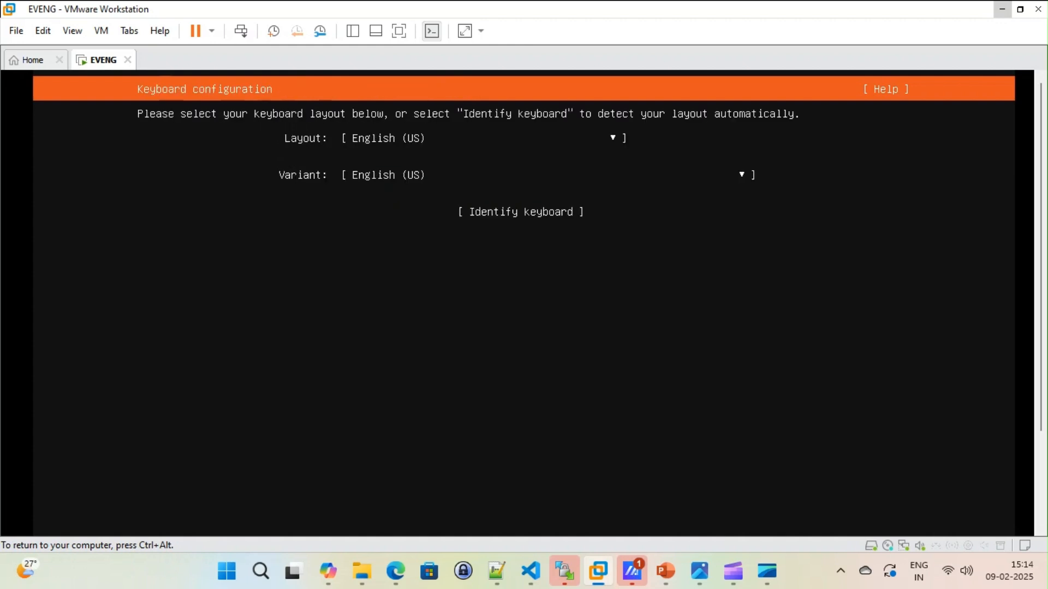
{"action": "key", "text": "ctrl+alt"}
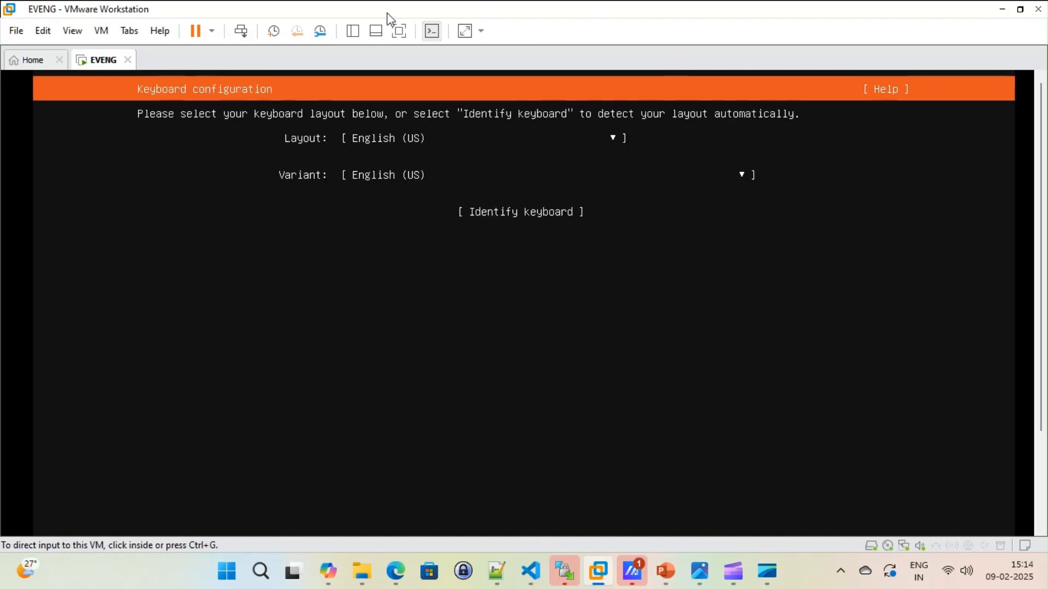
{"action": "left_click", "coordinate": [465, 31]}
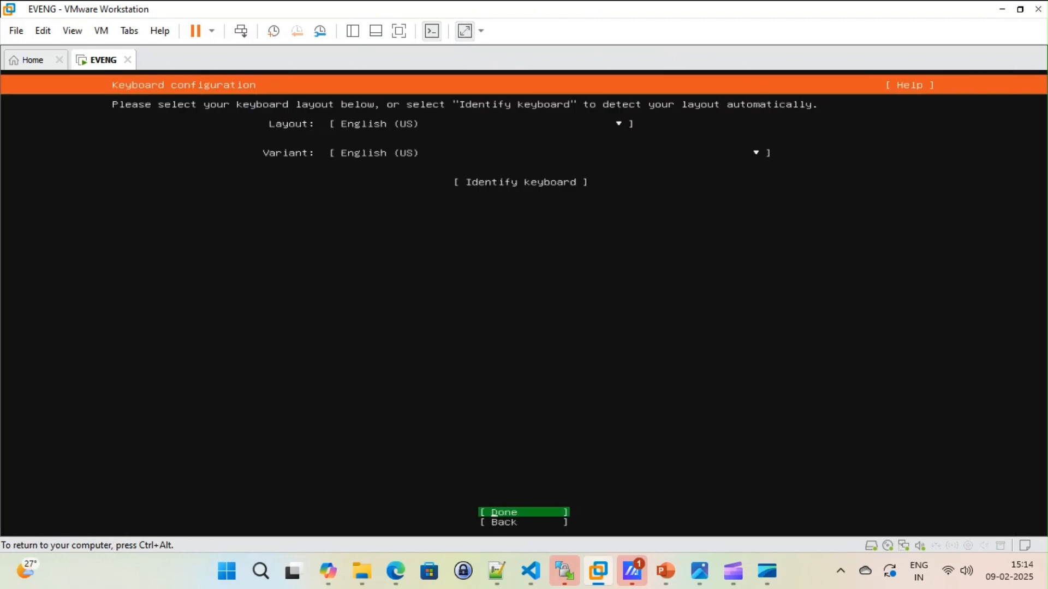
{"action": "key", "text": "Return"}
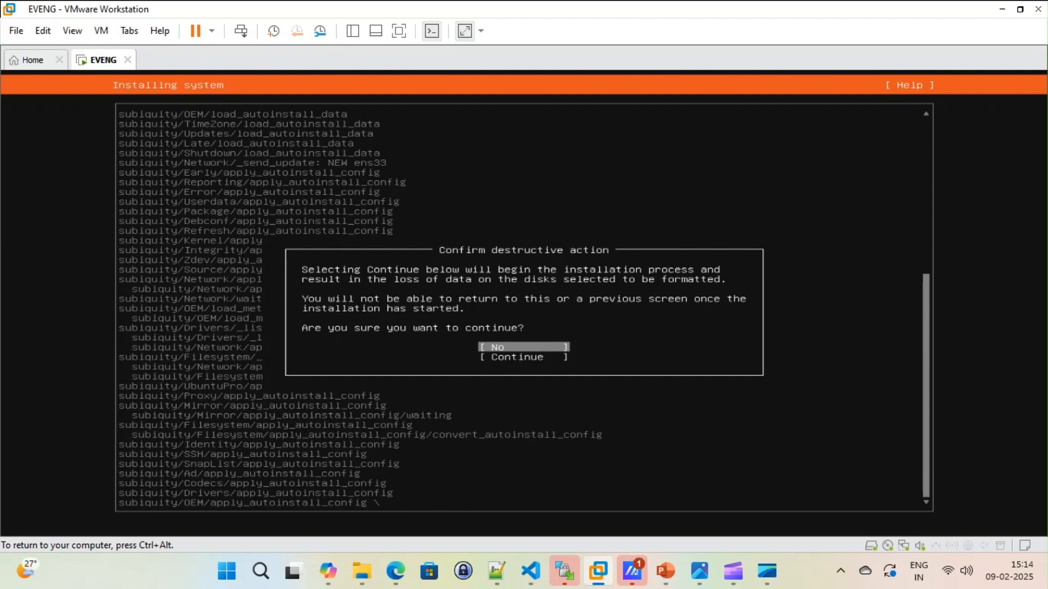
Step: Confirm the destructive disk action and continue with the system installation
{"action": "key", "text": "Down"}
{"action": "key", "text": "Return"}
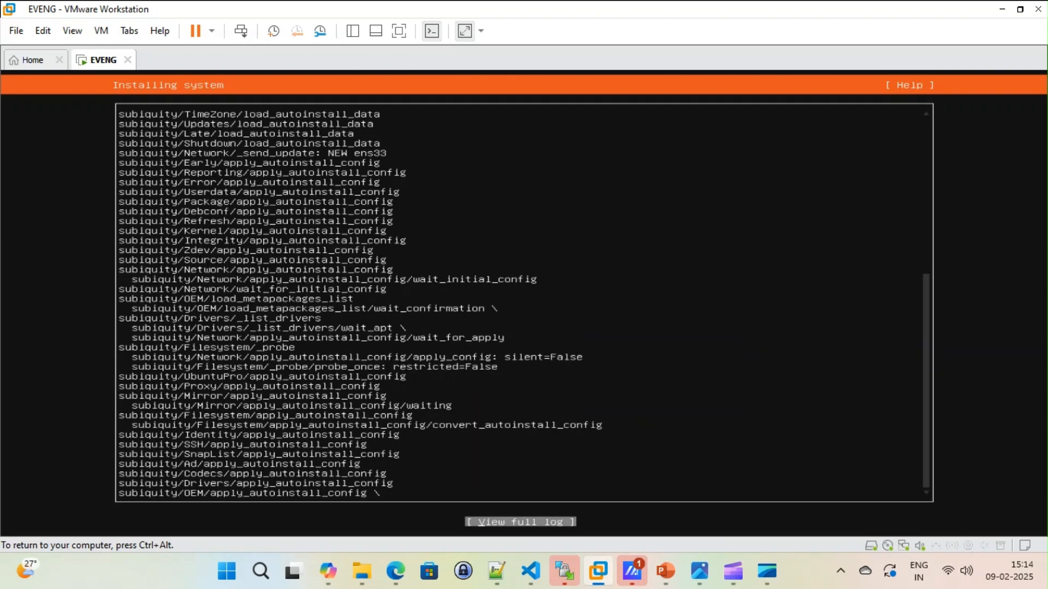
{"action": "key", "text": "Return"}
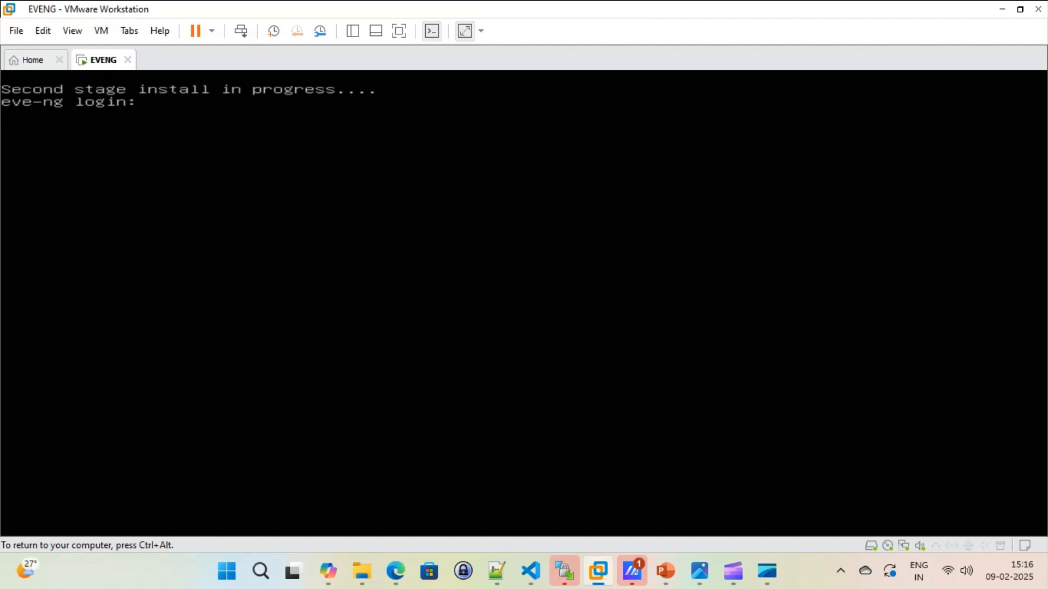
Step: Try to log in to the eve-ng console as root with the account password during the second-stage install
{"action": "type", "text": "root"}
{"action": "key", "text": "Return"}
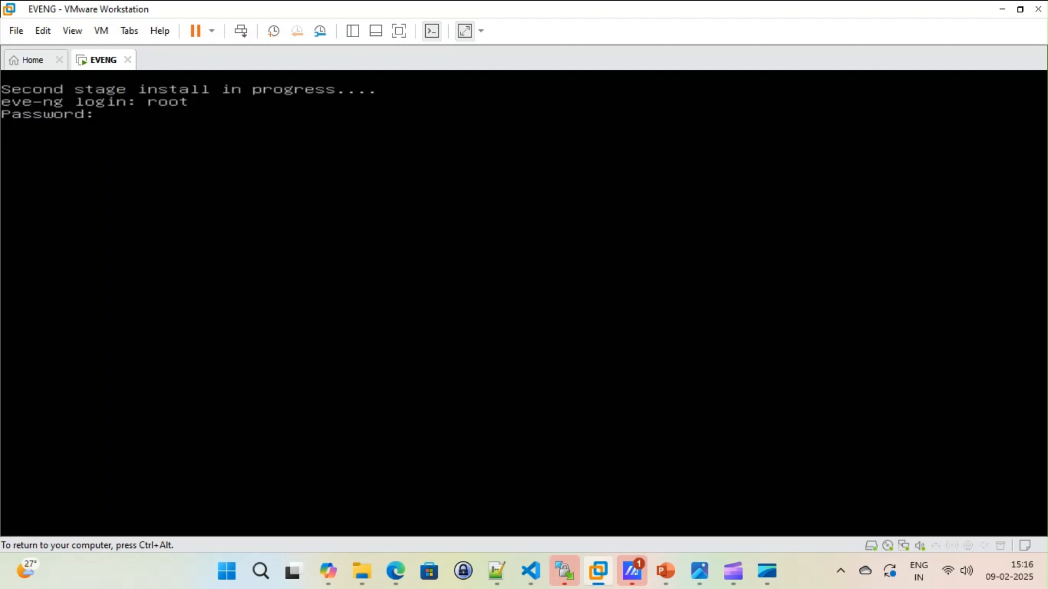
{"action": "key", "text": "Return"}
{"action": "key", "text": "ctrl+alt"}
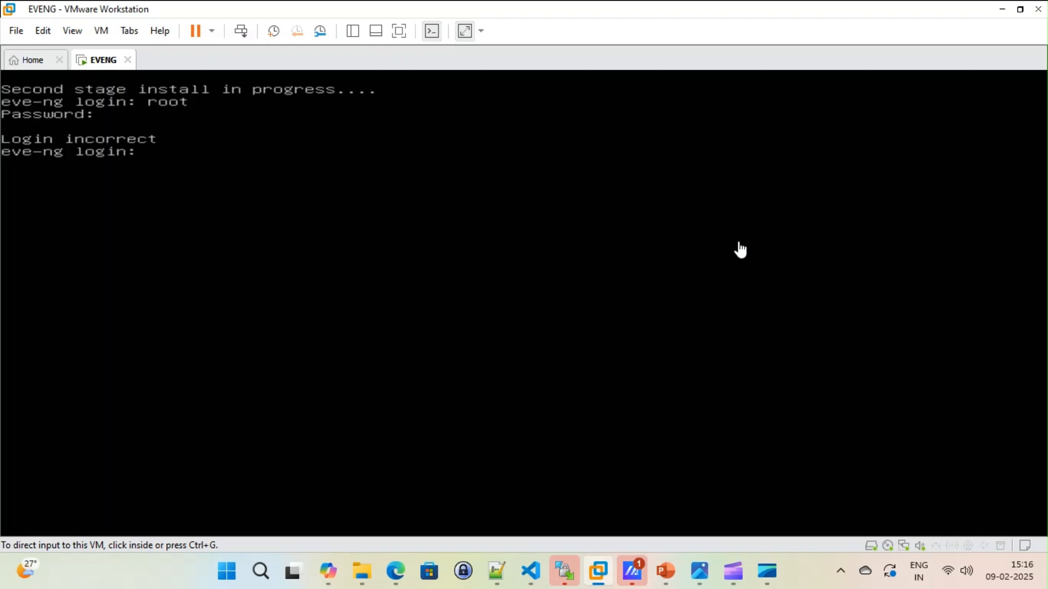
{"action": "left_click", "coordinate": [738, 269]}
{"action": "type", "text": "r"}
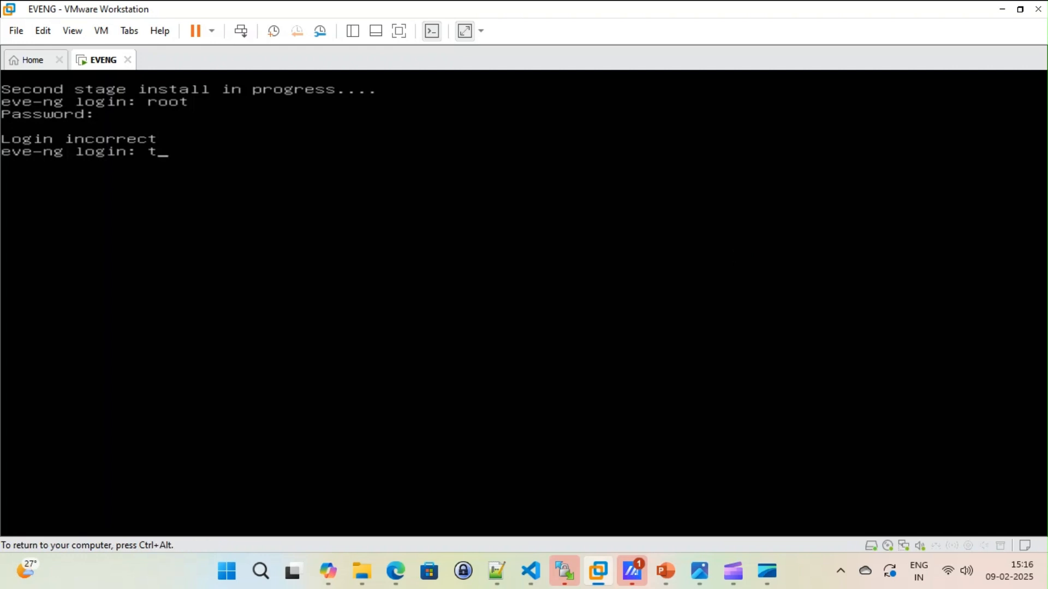
{"action": "key", "text": "BackSpace"}
{"action": "type", "text": "root"}
{"action": "key", "text": "Return"}
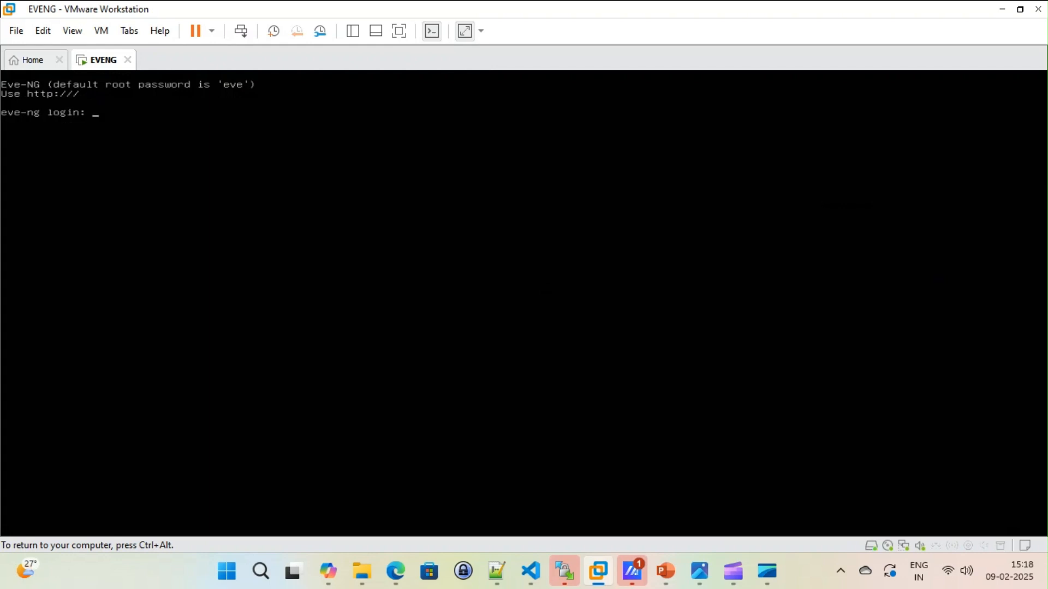
Step: Log in to the installed eve-ng console as root with the default root password
{"action": "type", "text": "root"}
{"action": "key", "text": "Return"}
{"action": "key", "text": "Return"}
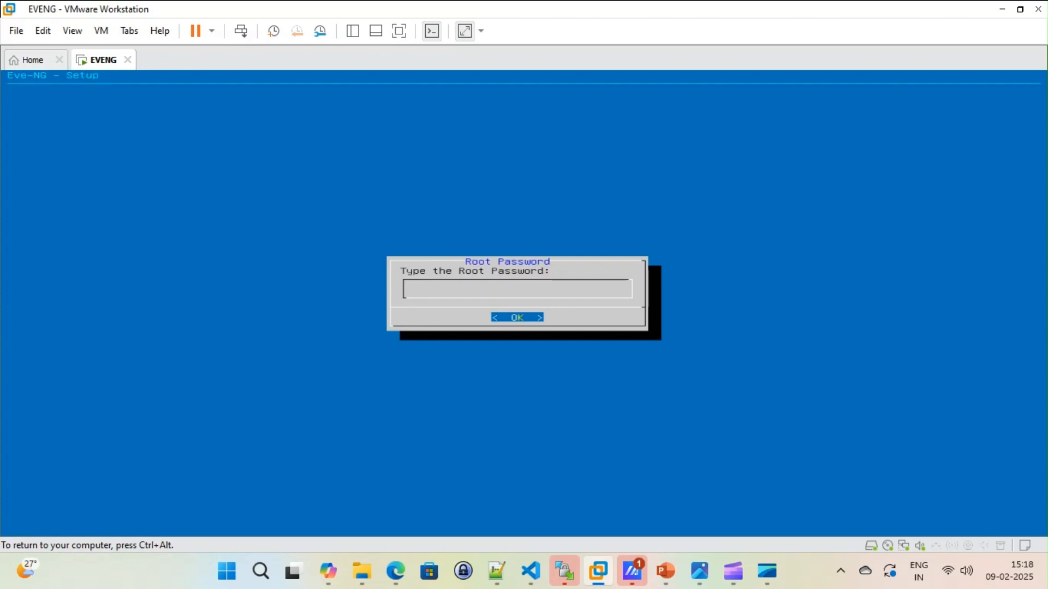
Step: Enter and repeat the new root password in the Eve-NG setup and keep the hostname eve-ng
{"action": "key", "text": "Return"}
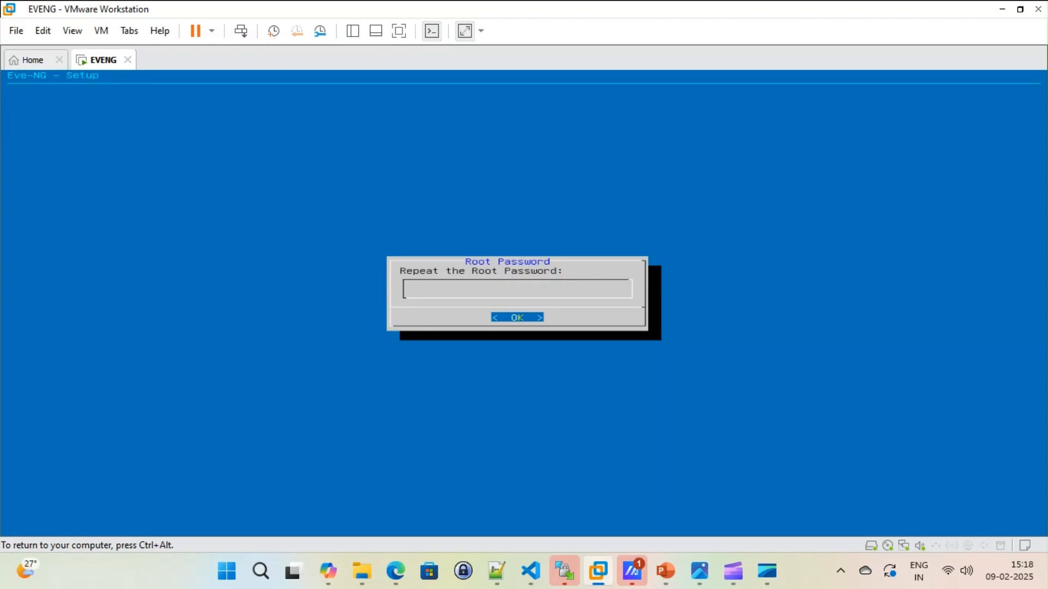
{"action": "key", "text": "Return"}
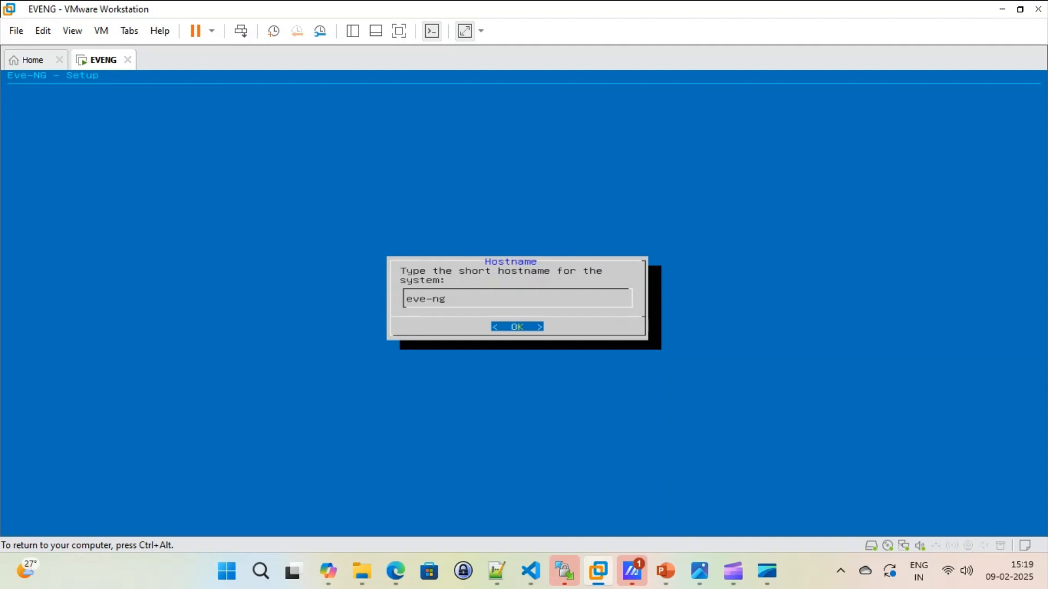
{"action": "key", "text": "Return"}
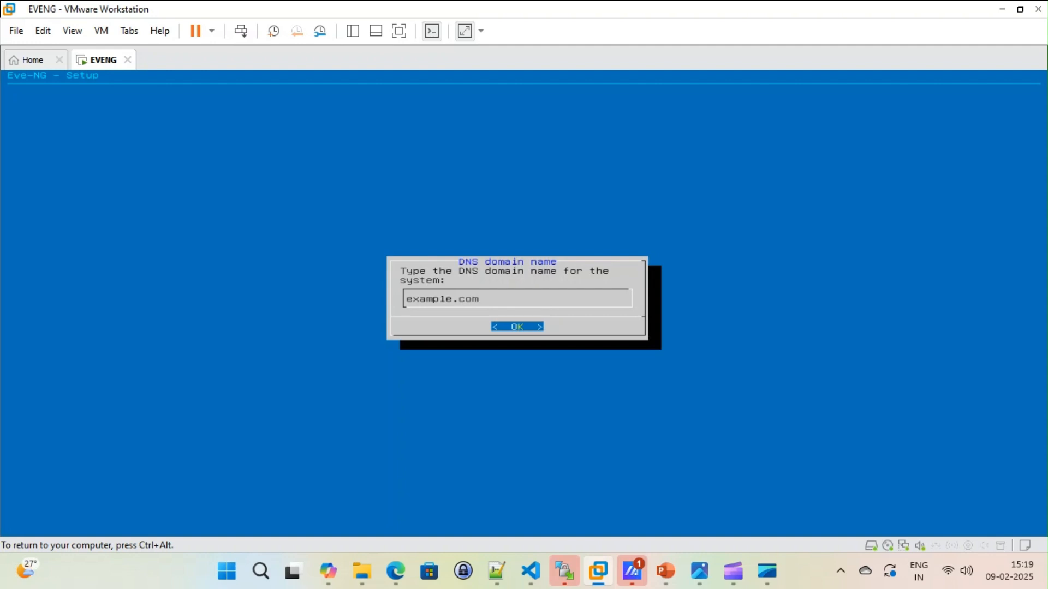
Step: Replace the default DNS domain name in the Eve-NG setup with the lab's own domain
{"action": "key", "text": "BackSpace"}
{"action": "key", "text": "BackSpace"}
{"action": "key", "text": "BackSpace"}
{"action": "key", "text": "BackSpace"}
{"action": "key", "text": "BackSpace"}
{"action": "key", "text": "BackSpace"}
{"action": "key", "text": "BackSpace"}
{"action": "key", "text": "BackSpace"}
{"action": "key", "text": "BackSpace"}
{"action": "key", "text": "BackSpace"}
{"action": "key", "text": "BackSpace"}
{"action": "type", "text": "tdevops1ab.ne"}
{"action": "key", "text": "Return"}
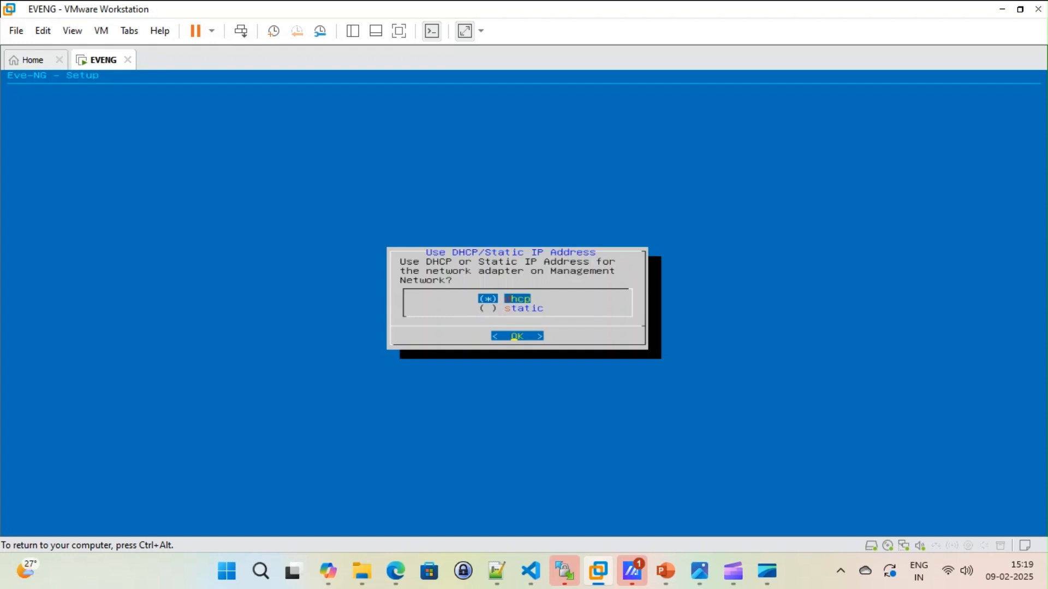
Step: Use DHCP for the management network, leave the NTP server empty, and choose direct connection for Internet access
{"action": "key", "text": "Return"}
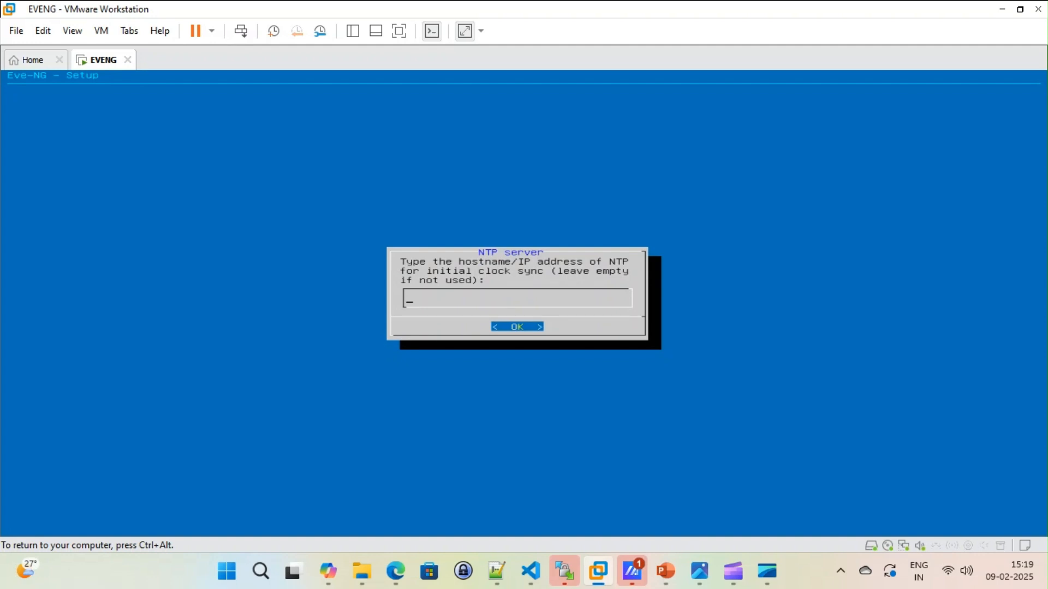
{"action": "key", "text": "Return"}
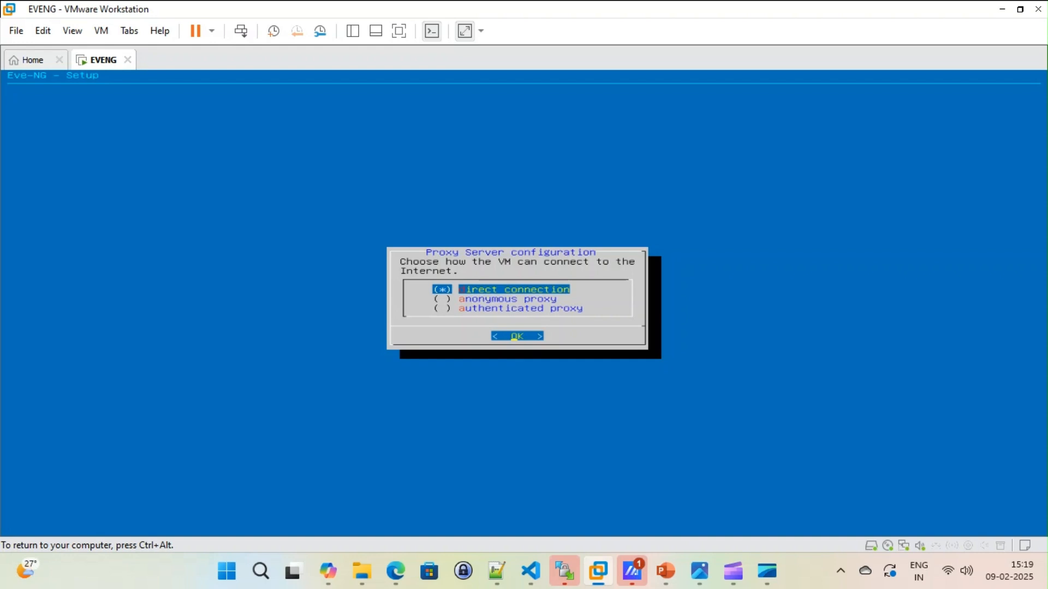
{"action": "key", "text": "Return"}
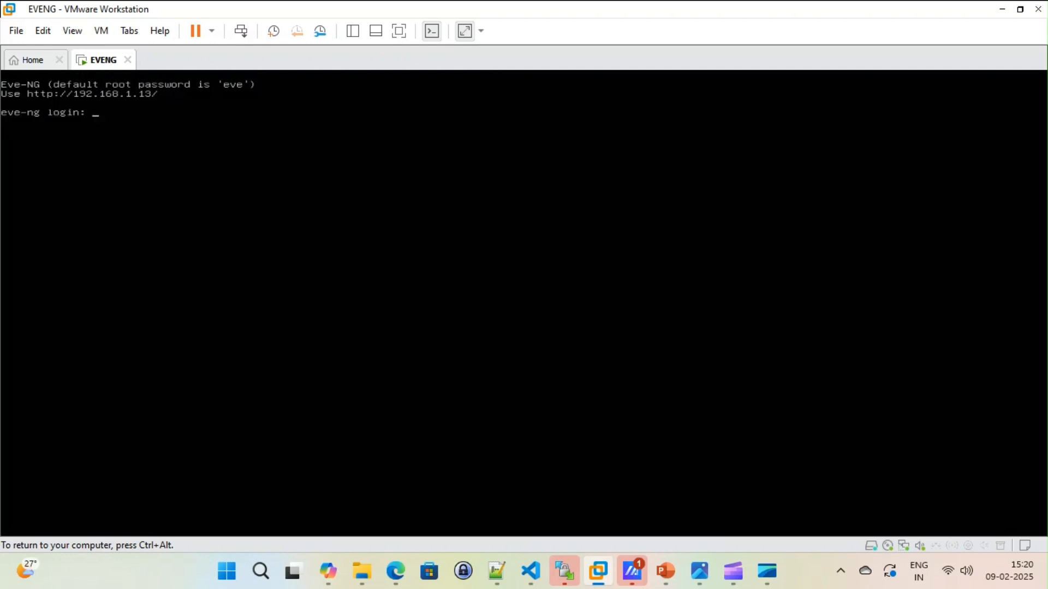
Step: Log in to the configured eve-ng console as root with the root password
{"action": "key", "text": "ctrl+alt"}
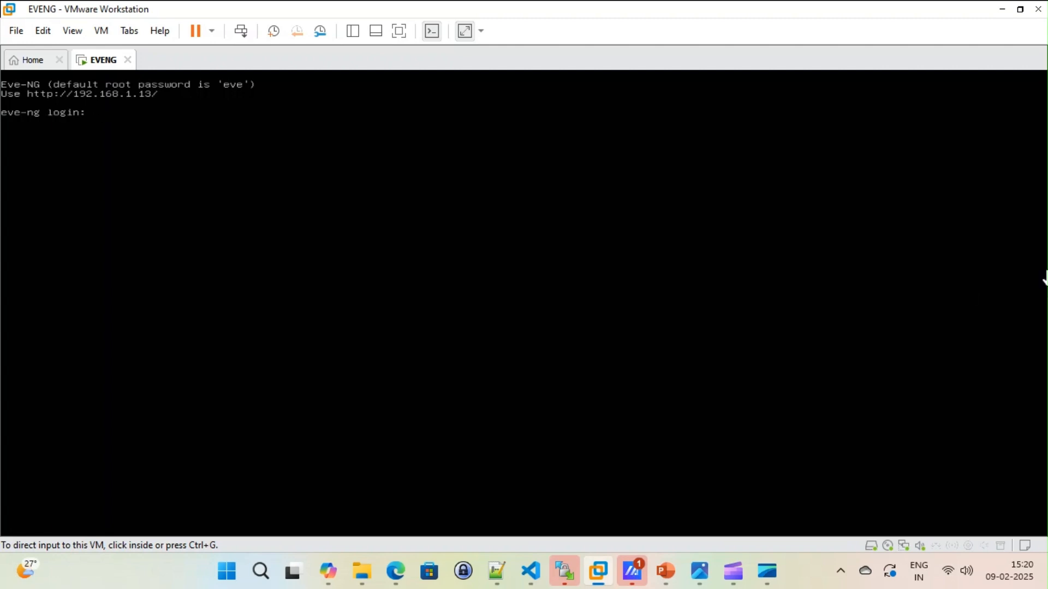
{"action": "left_click", "coordinate": [881, 445]}
{"action": "type", "text": "r"}
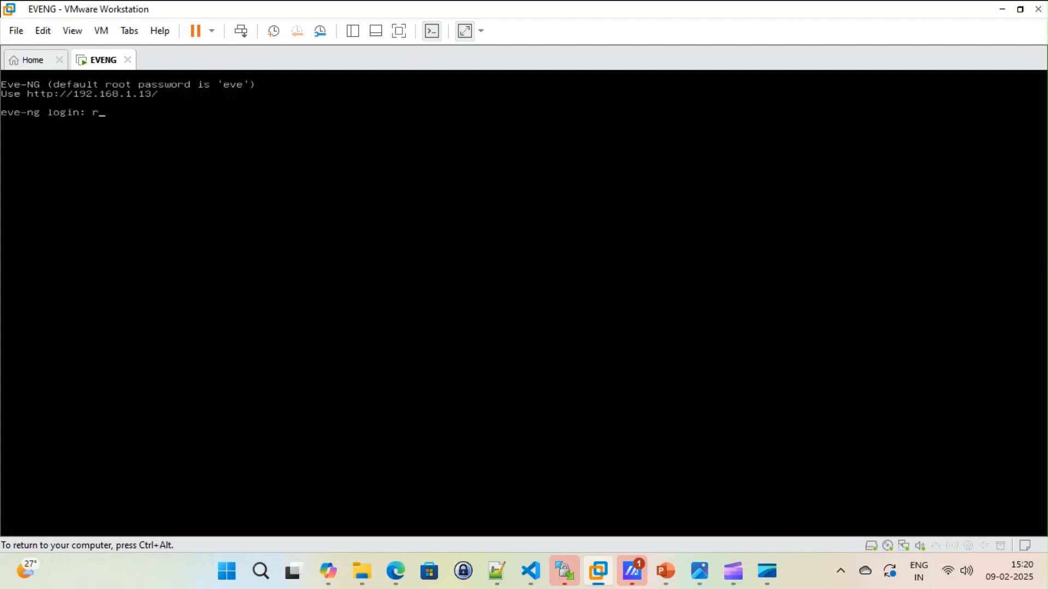
{"action": "type", "text": "oot"}
{"action": "key", "text": "Return"}
{"action": "type", "text": "eve"}
{"action": "key", "text": "Return"}
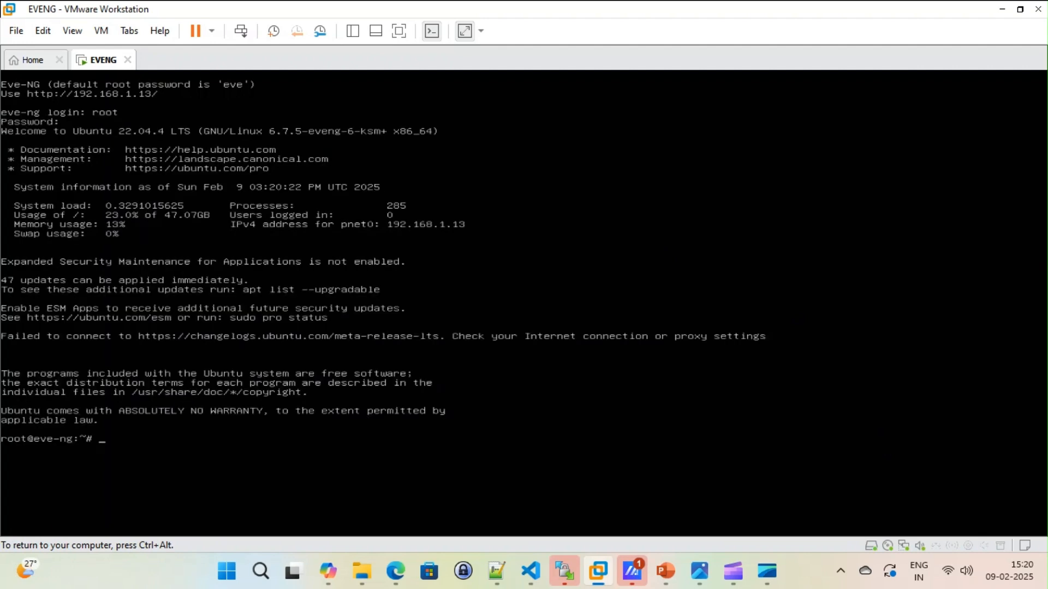
{"action": "key", "text": "ctrl+alt"}
{"action": "left_click", "coordinate": [83, 72]}
{"action": "key", "text": "ctrl+alt"}
{"action": "left_click", "coordinate": [83, 72]}
Step: Switch to the Edge browser and open the EVE-NG web interface at 192.168.1.13 in a new tab
{"action": "key", "text": "ctrl+alt"}
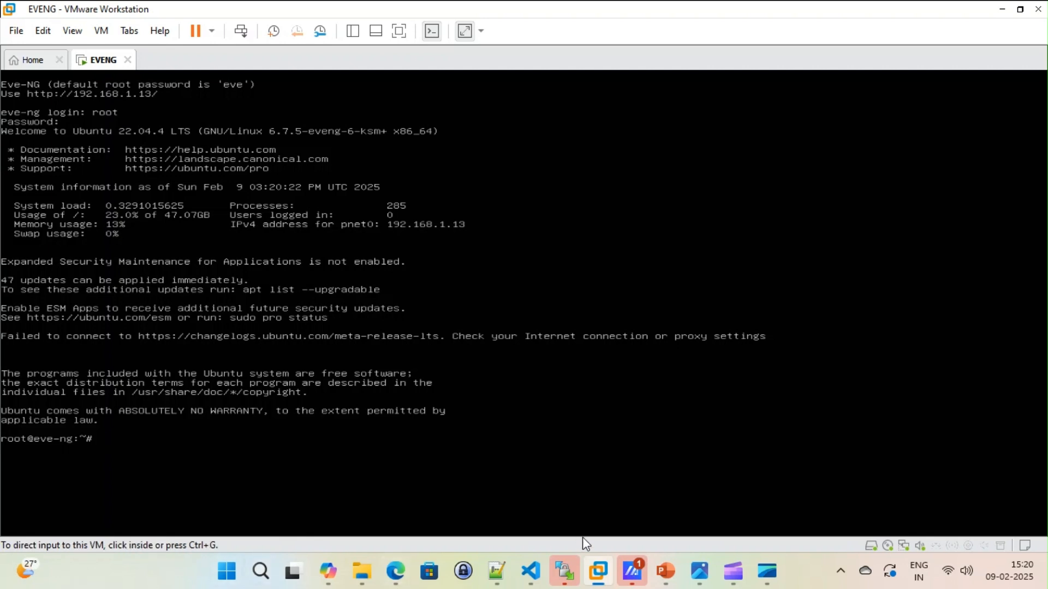
{"action": "left_click", "coordinate": [396, 571]}
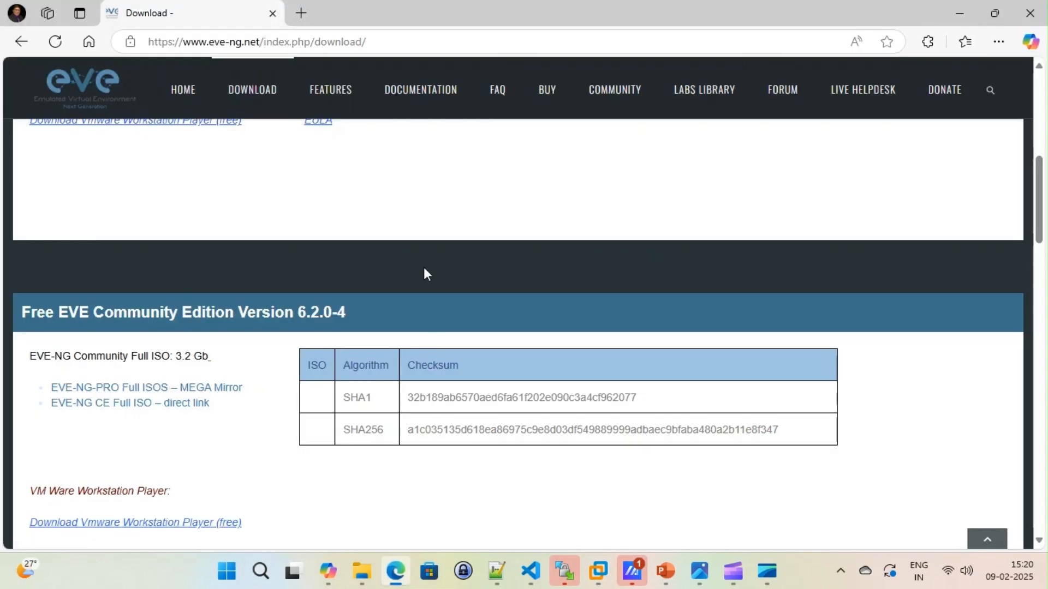
{"action": "left_click", "coordinate": [300, 12]}
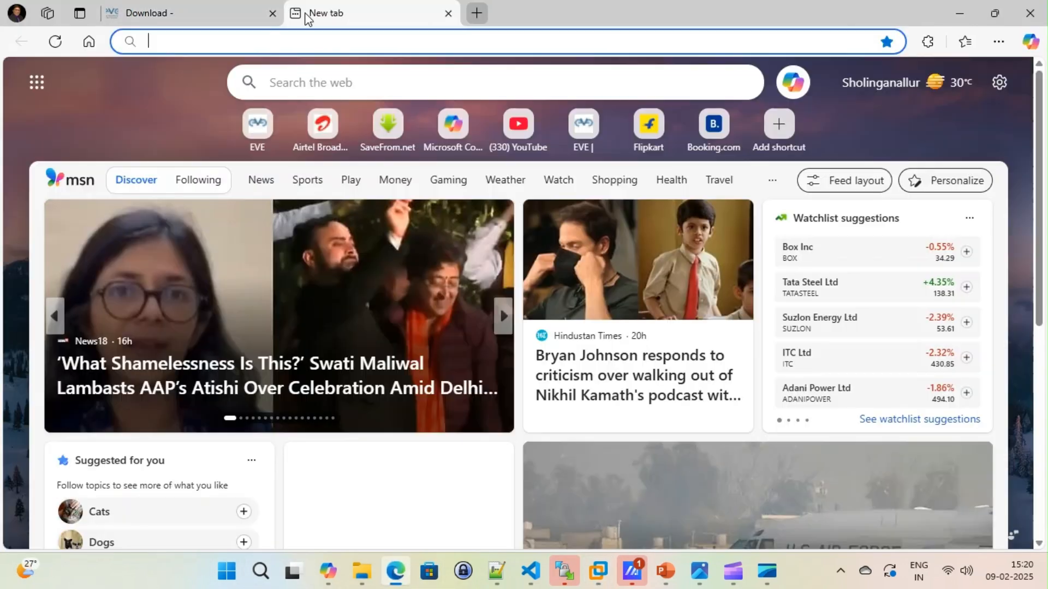
{"action": "left_click", "coordinate": [292, 45]}
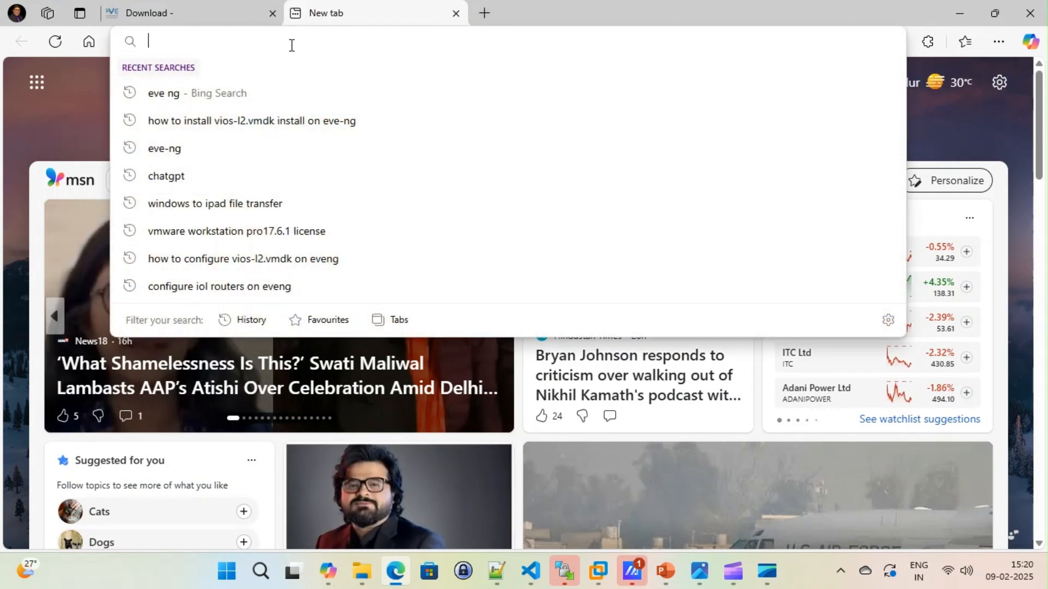
{"action": "type", "text": "192."}
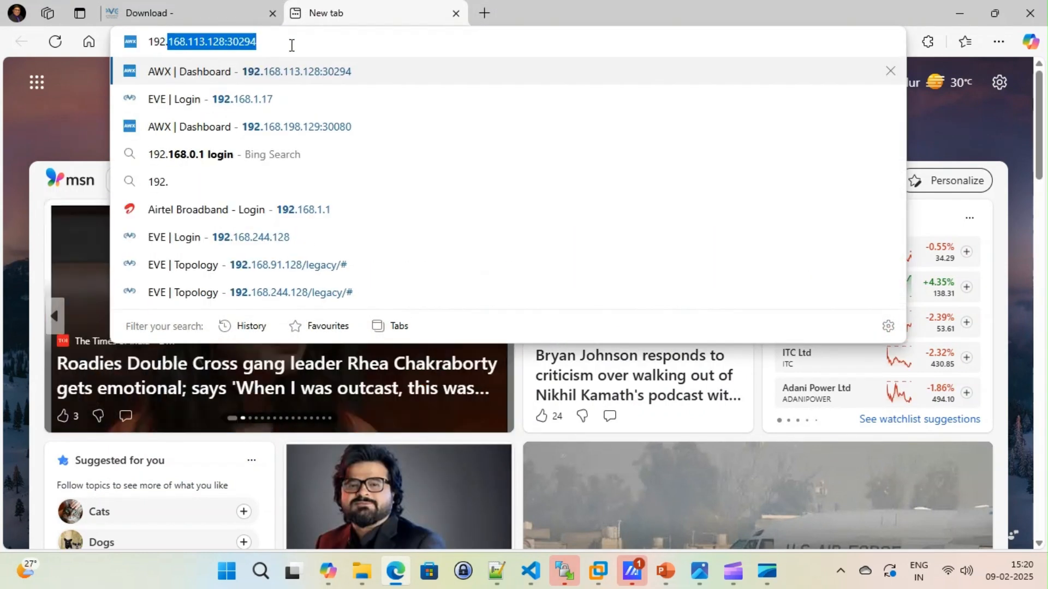
{"action": "type", "text": "1"}
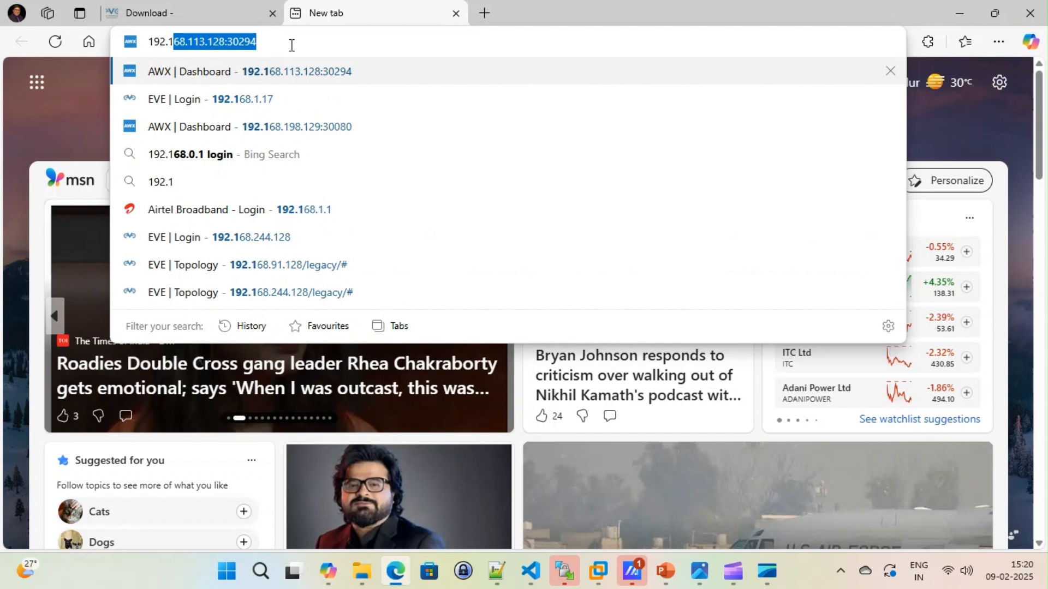
{"action": "type", "text": "68.1"}
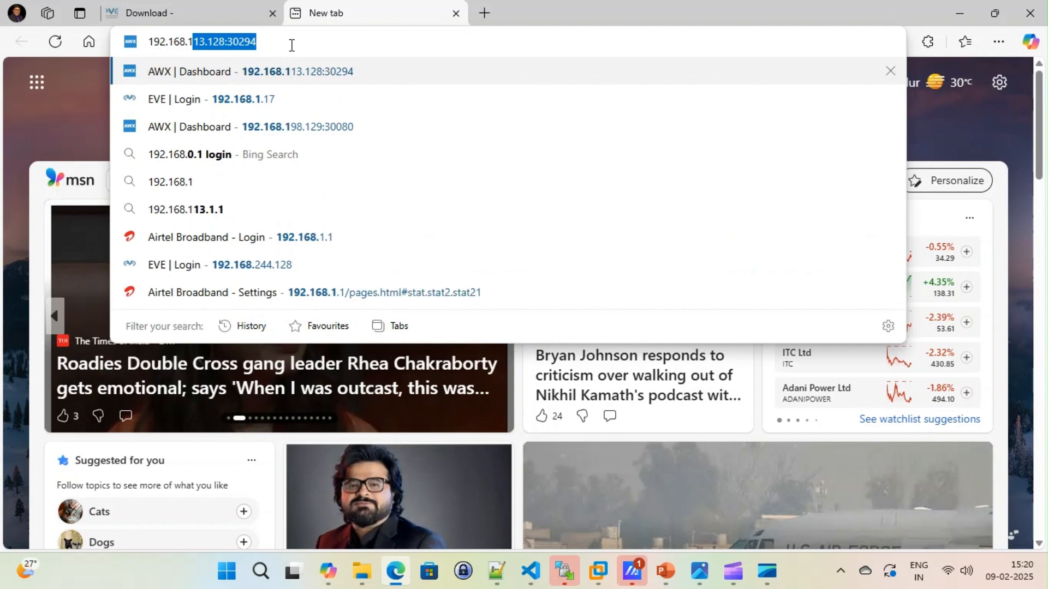
{"action": "type", "text": ".13"}
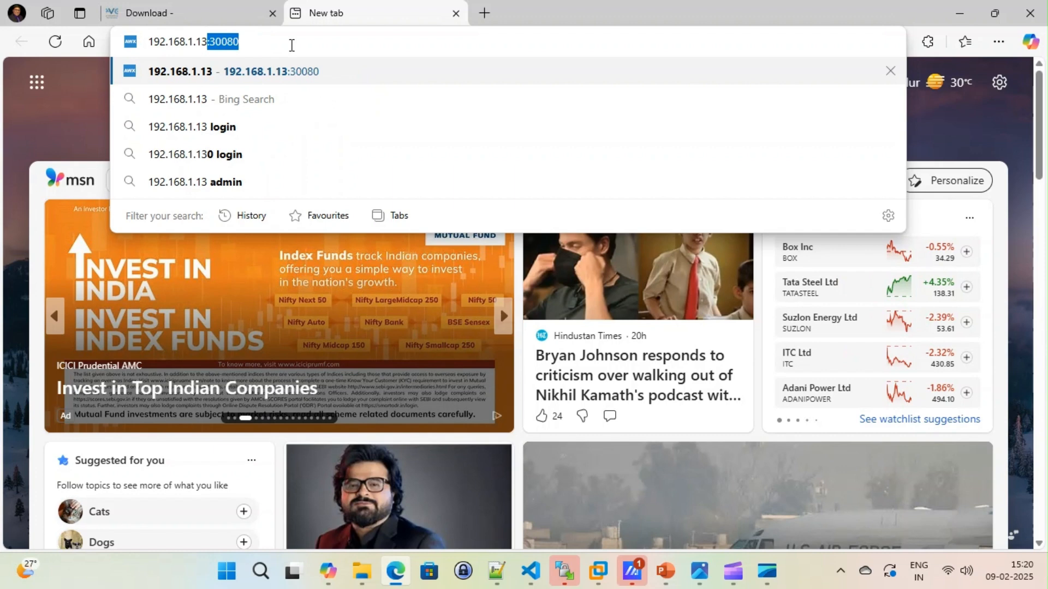
{"action": "key", "text": "Delete"}
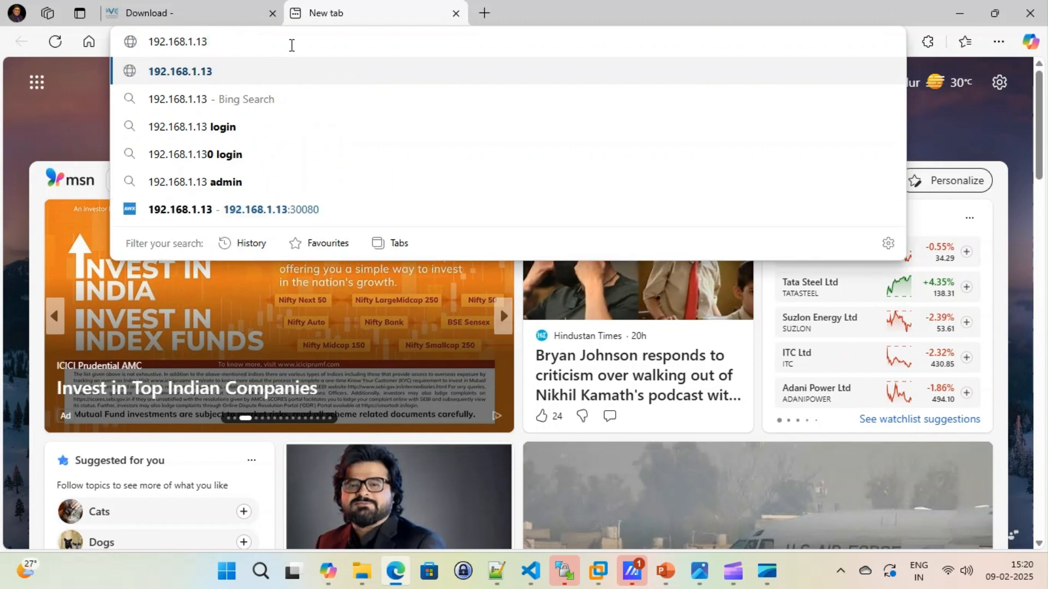
{"action": "key", "text": "Return"}
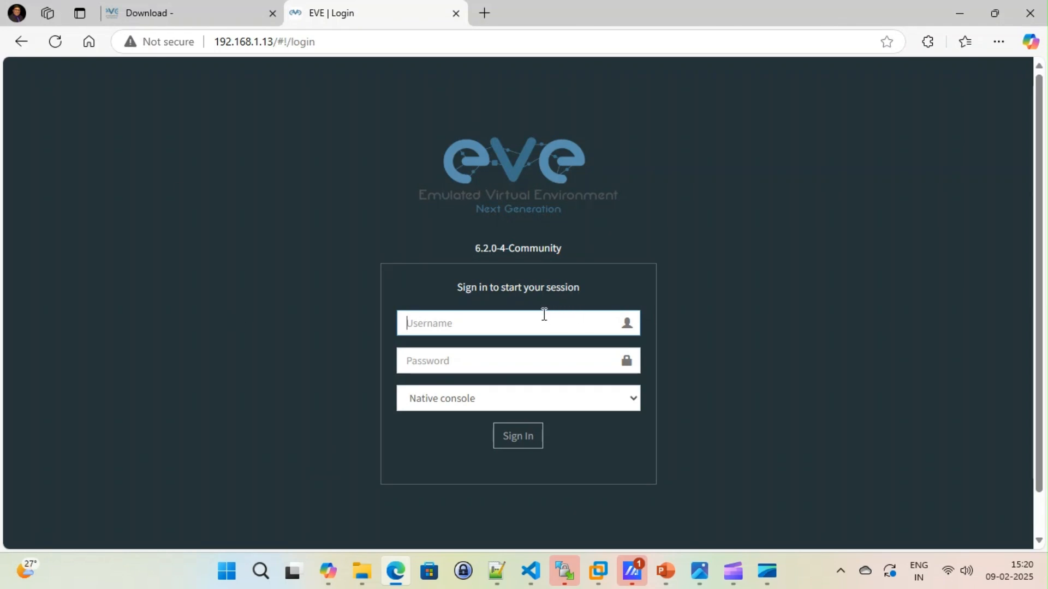
Step: Sign in to the EVE-NG web interface as admin with the account password, using the native console
{"action": "type", "text": "admin"}
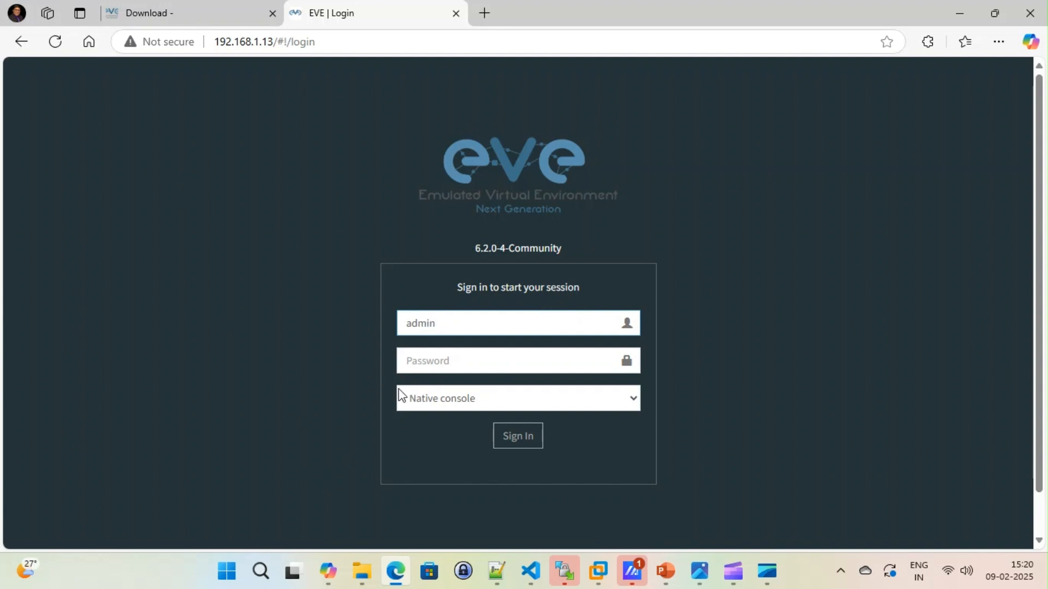
{"action": "left_click", "coordinate": [456, 356]}
{"action": "type", "text": "eve"}
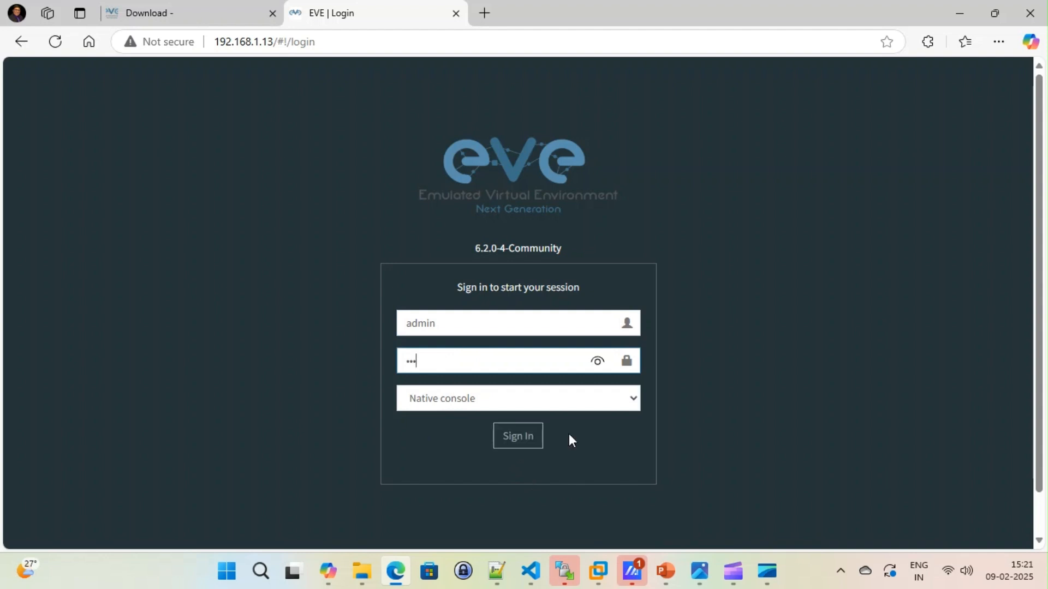
{"action": "left_click", "coordinate": [522, 439]}
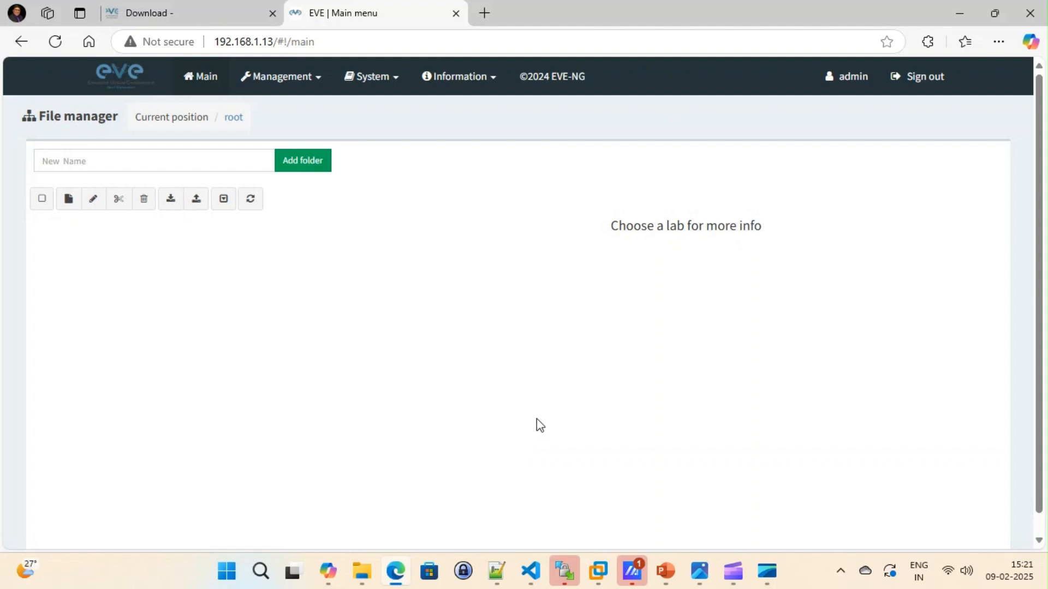
Step: Create a new lab named Lab1 in the root folder, keeping version 1 and the default script timeout
{"action": "left_click_drag", "start_coordinate": [613, 227], "coordinate": [763, 225]}
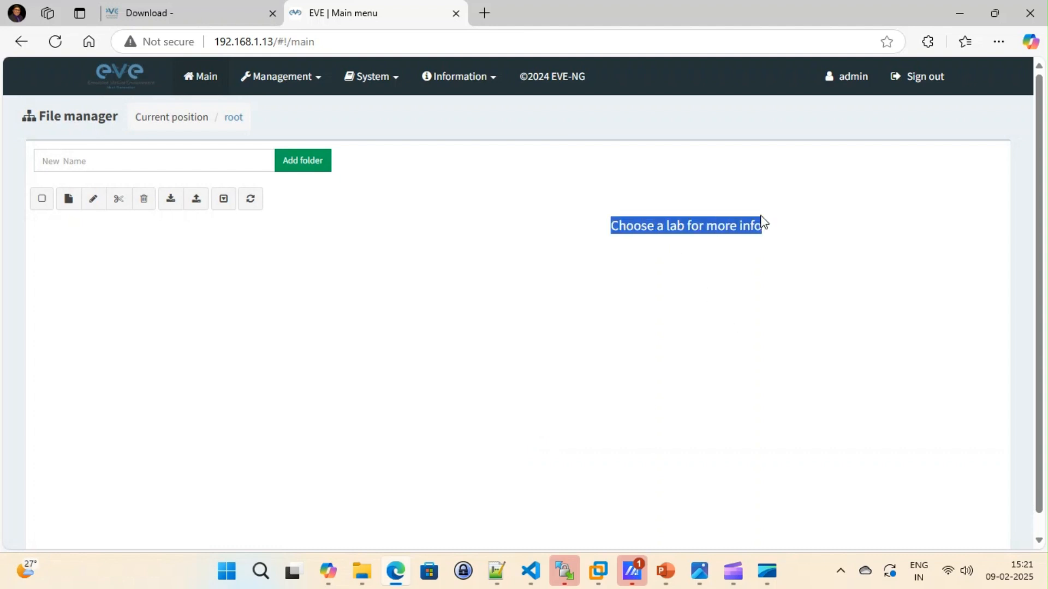
{"action": "left_click", "coordinate": [70, 200]}
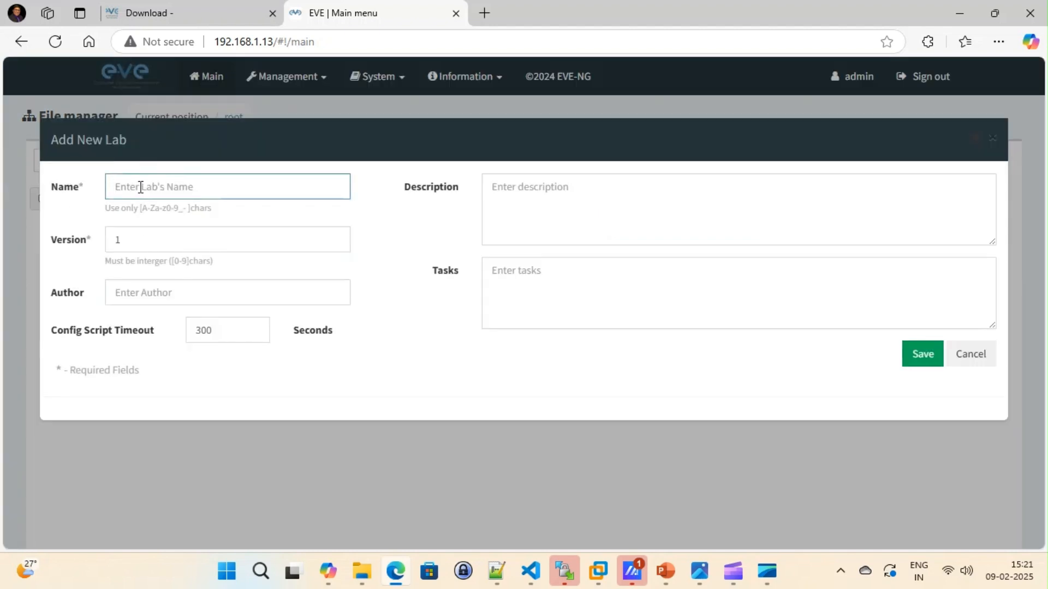
{"action": "left_click", "coordinate": [140, 188]}
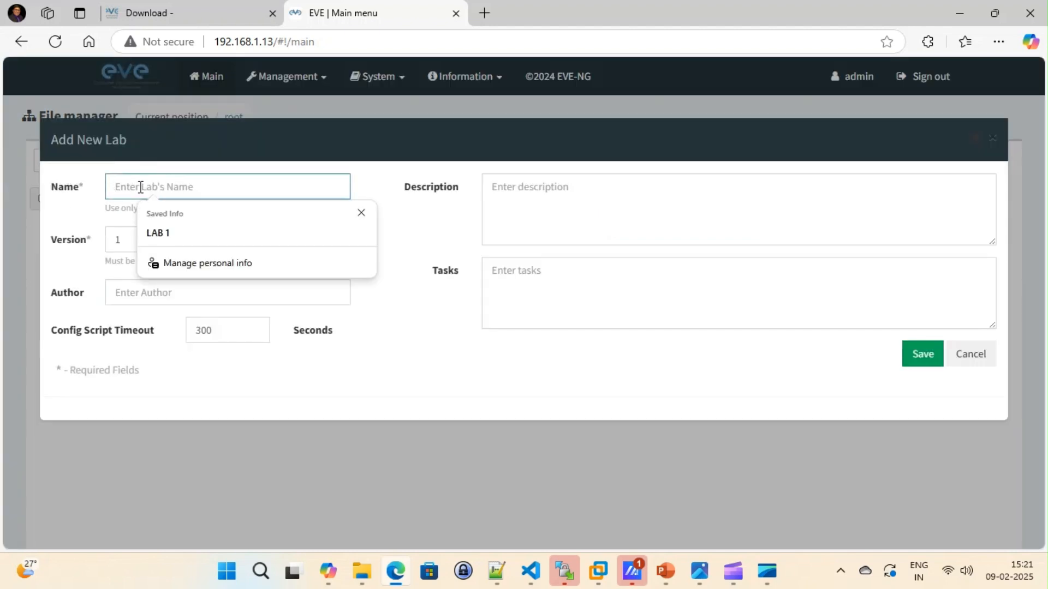
{"action": "type", "text": "Lab1"}
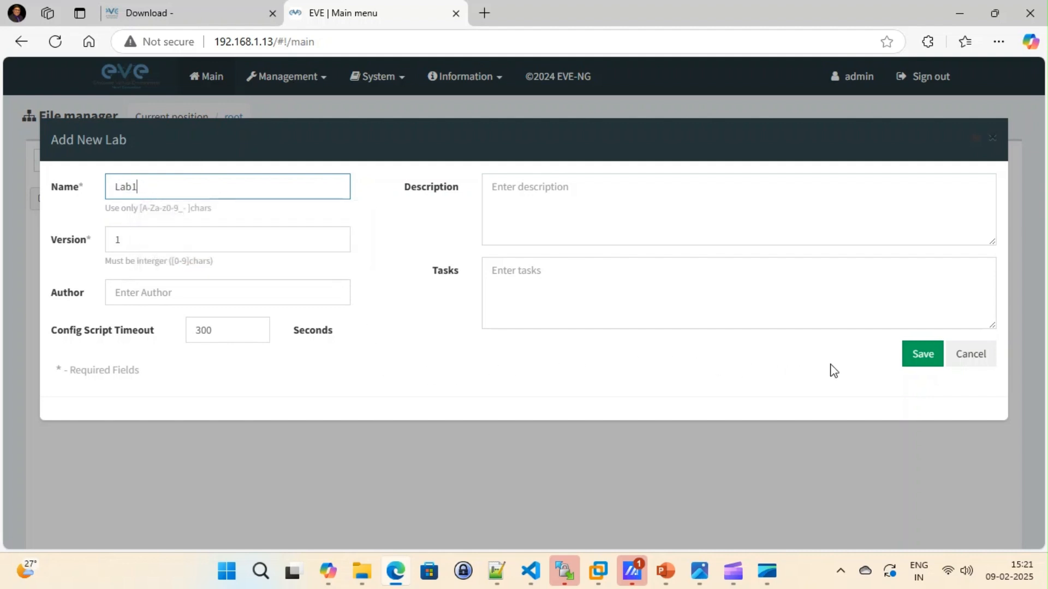
{"action": "left_click", "coordinate": [923, 360]}
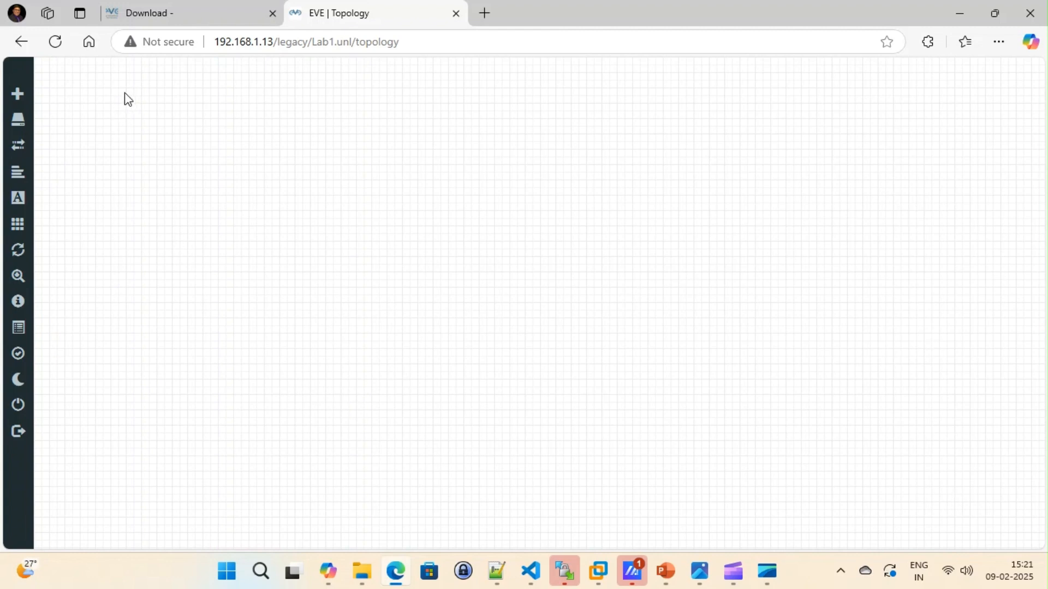
Step: Start adding a new node to the Lab1 topology and choose the Virtual PC (VPCS) template
{"action": "mouse_move", "coordinate": [26, 130]}
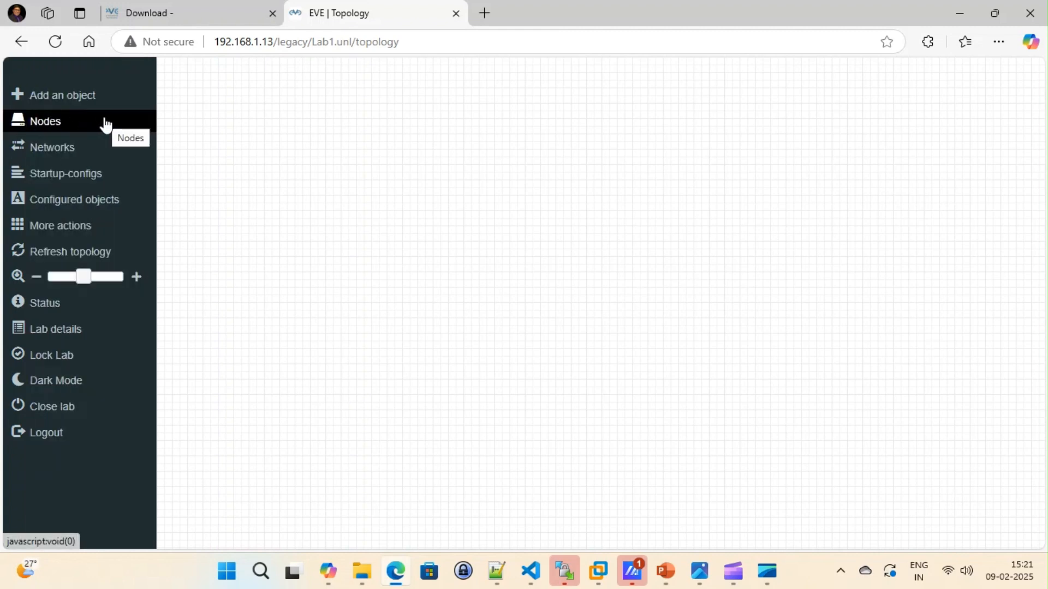
{"action": "left_click", "coordinate": [78, 102]}
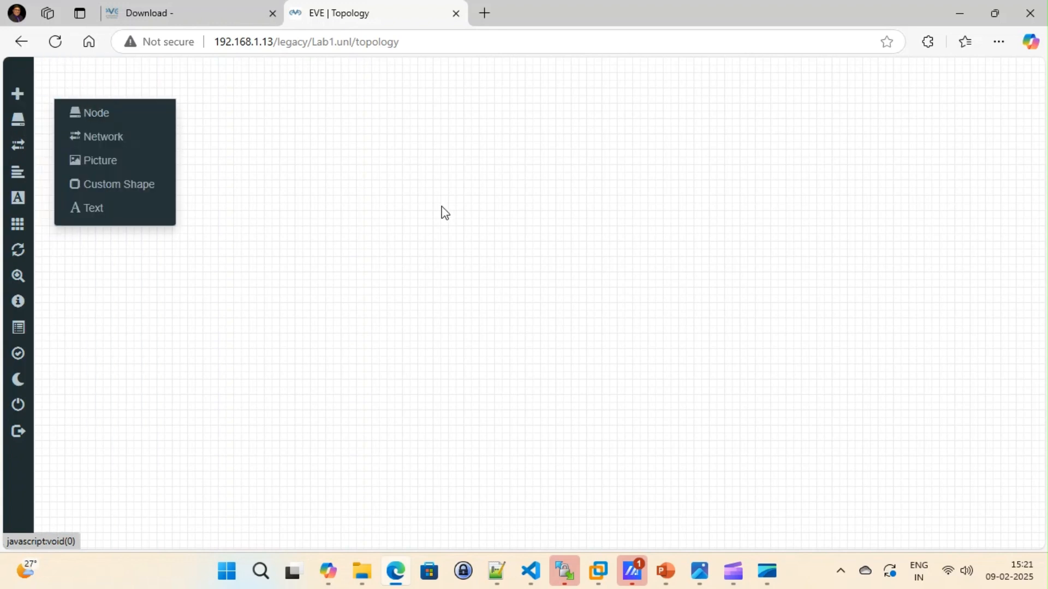
{"action": "left_click", "coordinate": [95, 120]}
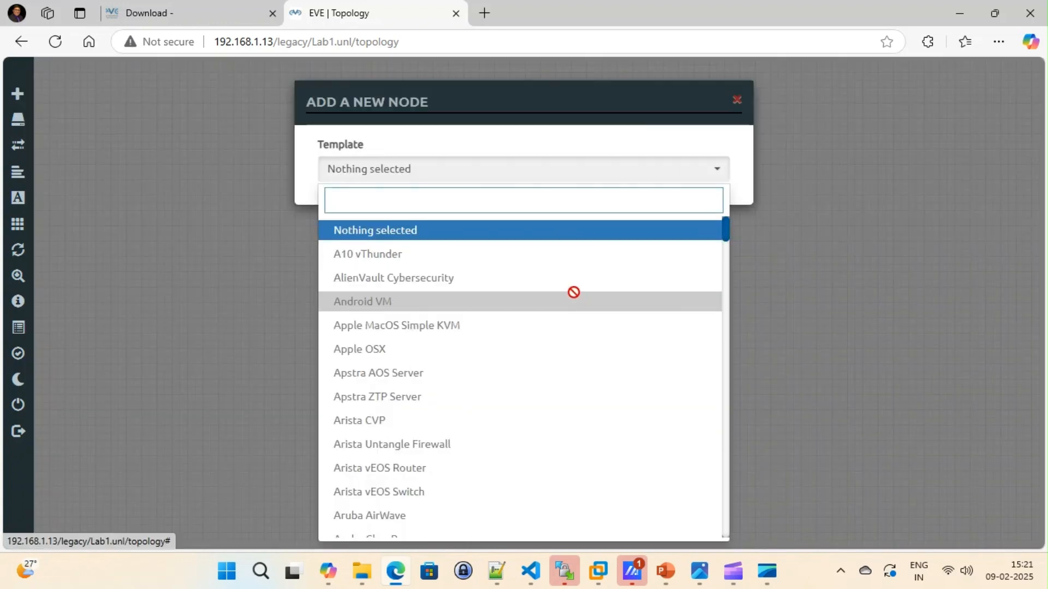
{"action": "scroll", "coordinate": [390, 274], "scroll_direction": "down", "scroll_amount": 9}
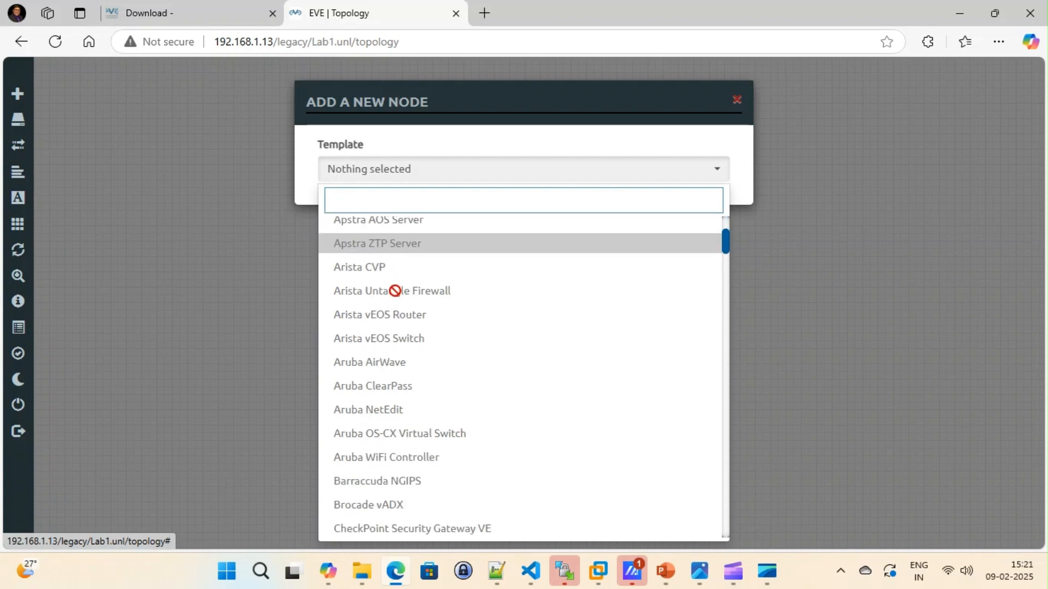
{"action": "scroll", "coordinate": [407, 330], "scroll_direction": "down", "scroll_amount": 10}
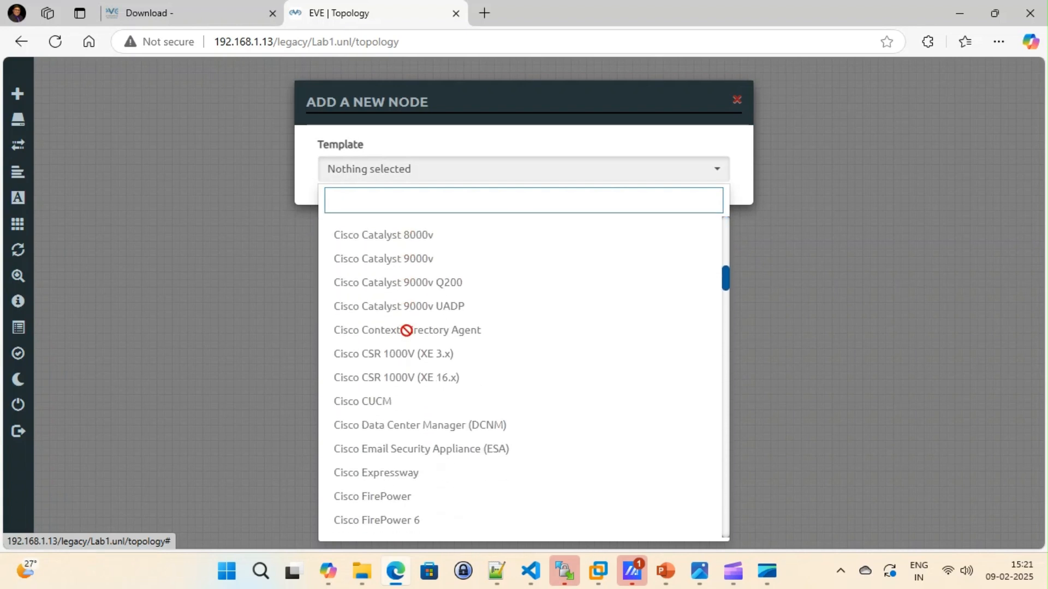
{"action": "scroll", "coordinate": [407, 330], "scroll_direction": "down", "scroll_amount": 10}
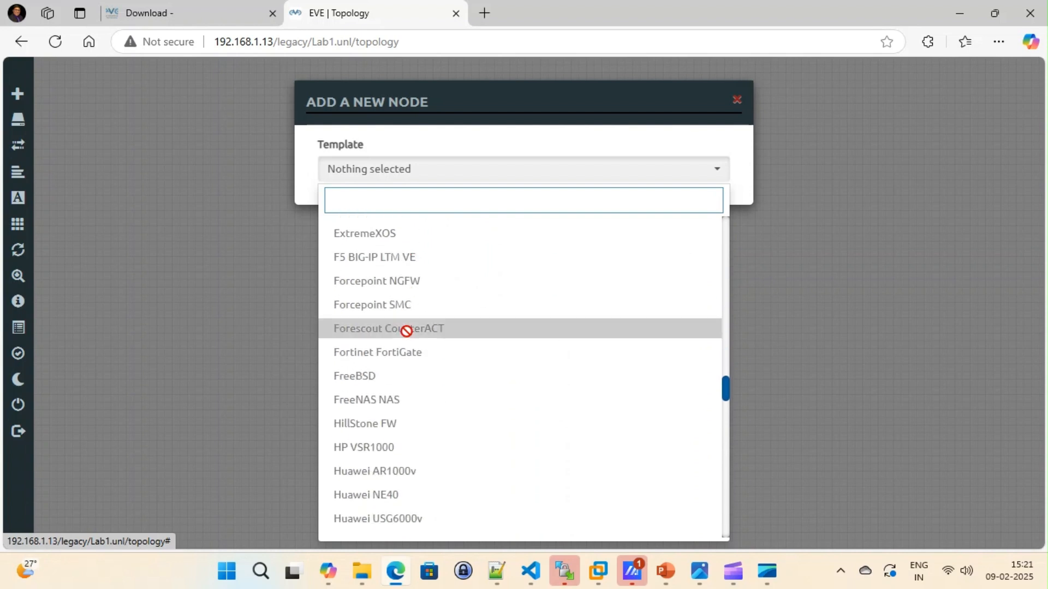
{"action": "scroll", "coordinate": [406, 330], "scroll_direction": "down", "scroll_amount": 6}
{"action": "scroll", "coordinate": [406, 331], "scroll_direction": "down", "scroll_amount": 10}
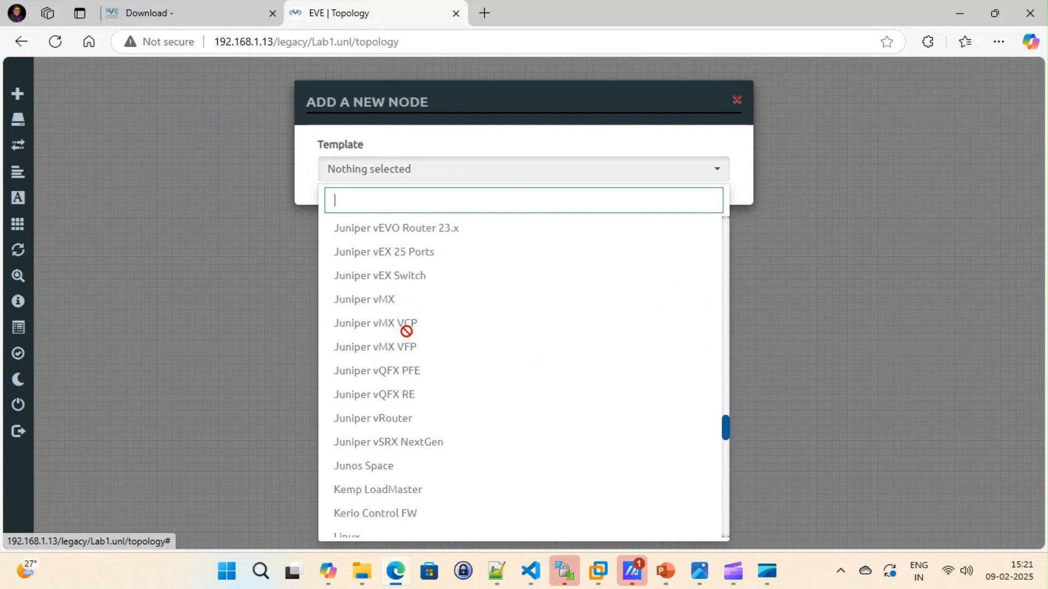
{"action": "scroll", "coordinate": [407, 331], "scroll_direction": "down", "scroll_amount": 10}
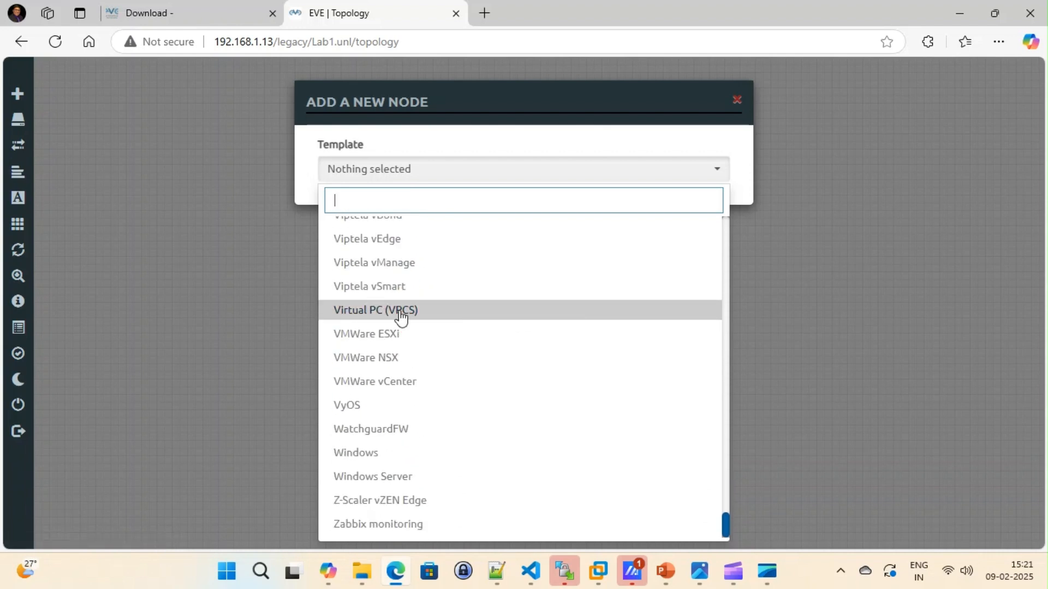
{"action": "left_click", "coordinate": [401, 315]}
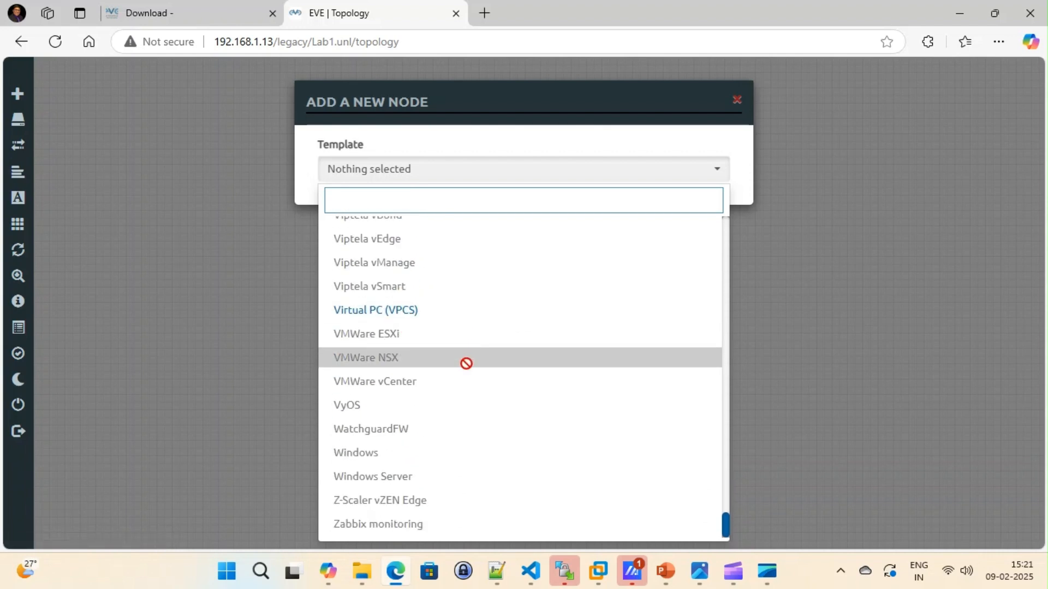
{"action": "left_click", "coordinate": [436, 309]}
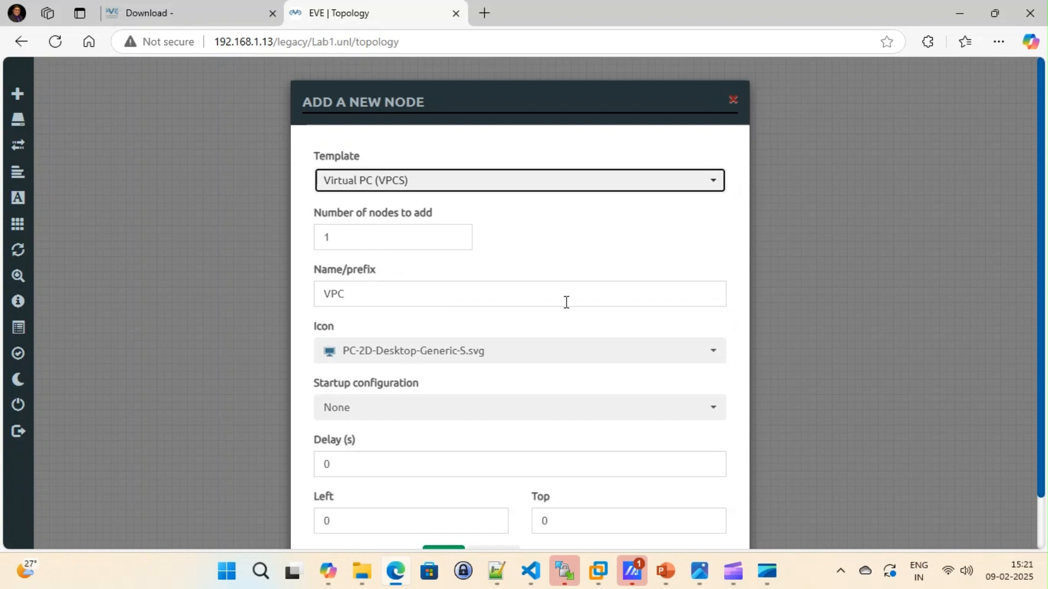
Step: Add 2 virtual PC nodes with the VPC prefix and place VPC1 and VPC2 side by side on the canvas
{"action": "left_click", "coordinate": [346, 238]}
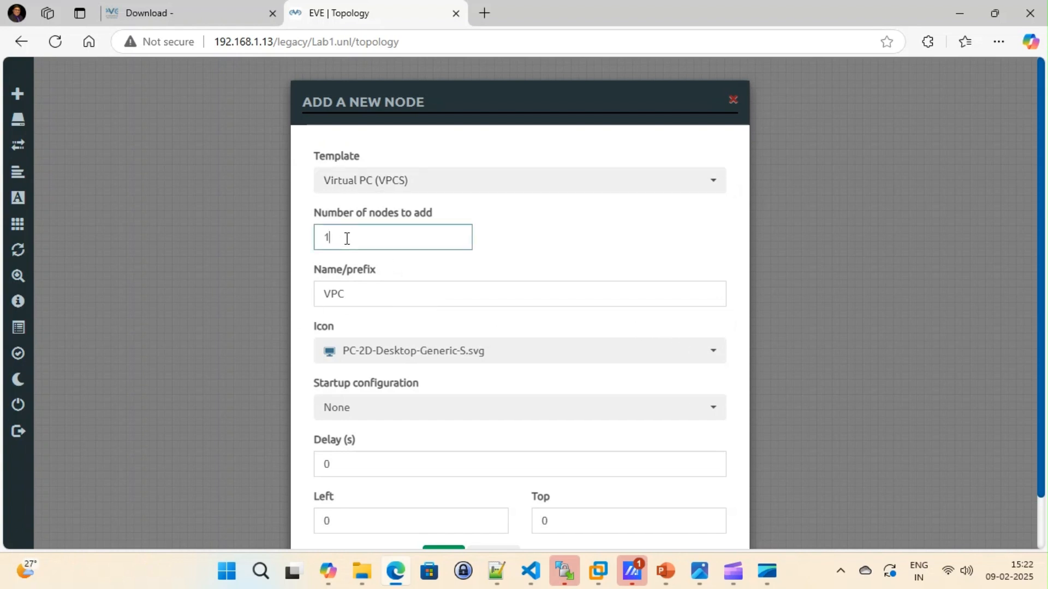
{"action": "key", "text": "BackSpace"}
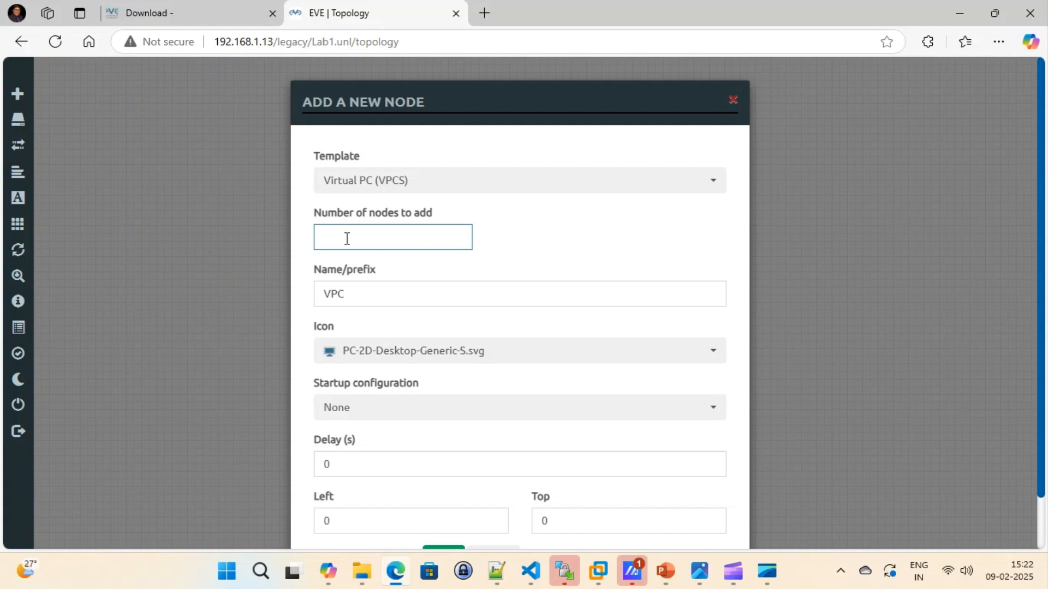
{"action": "type", "text": "2"}
{"action": "scroll", "coordinate": [537, 380], "scroll_direction": "down", "scroll_amount": 1}
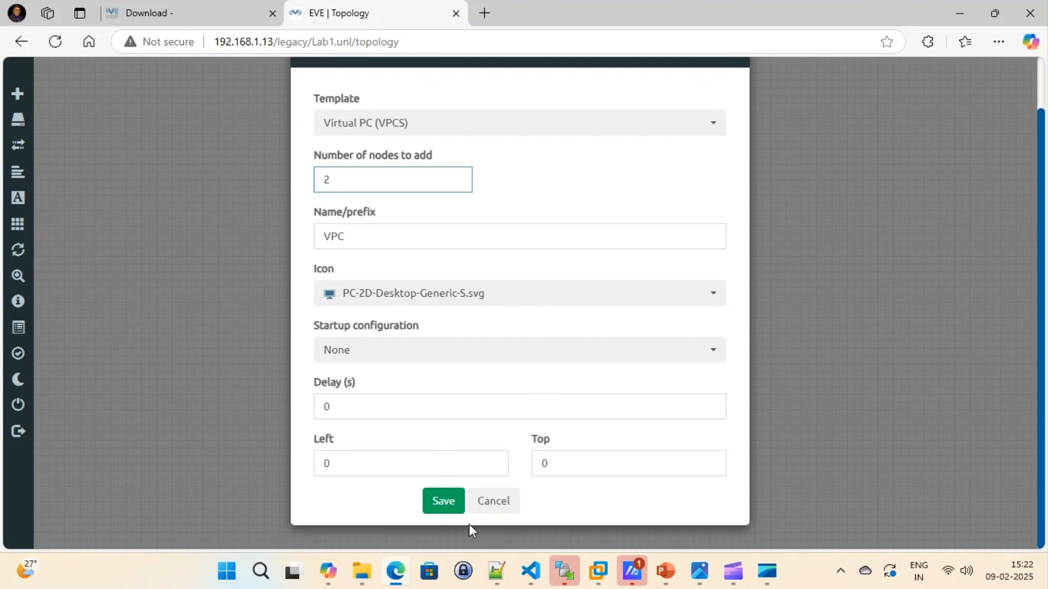
{"action": "left_click", "coordinate": [445, 506]}
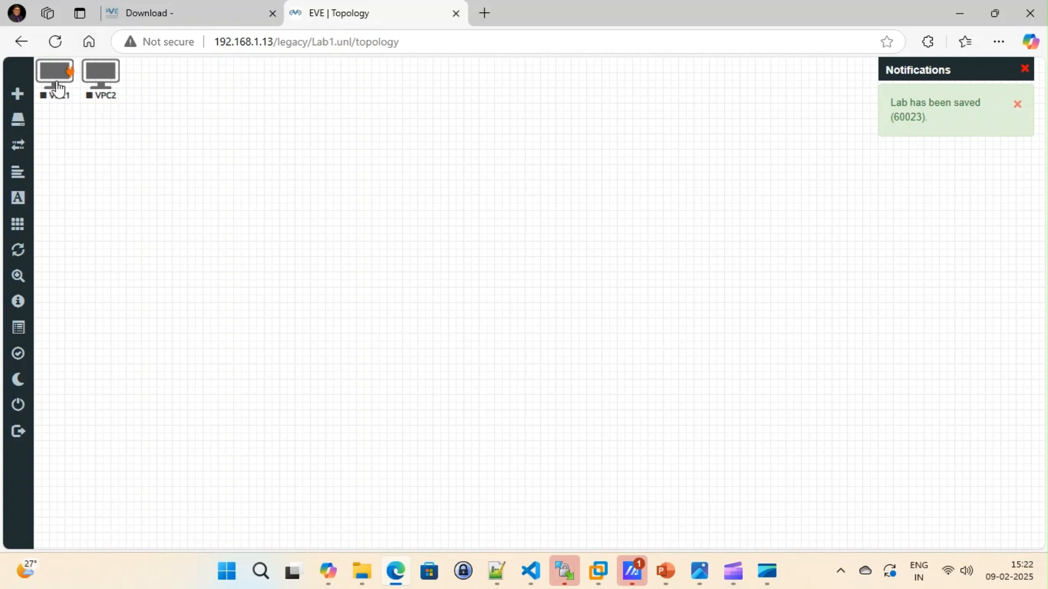
{"action": "left_click_drag", "start_coordinate": [54, 77], "coordinate": [309, 249]}
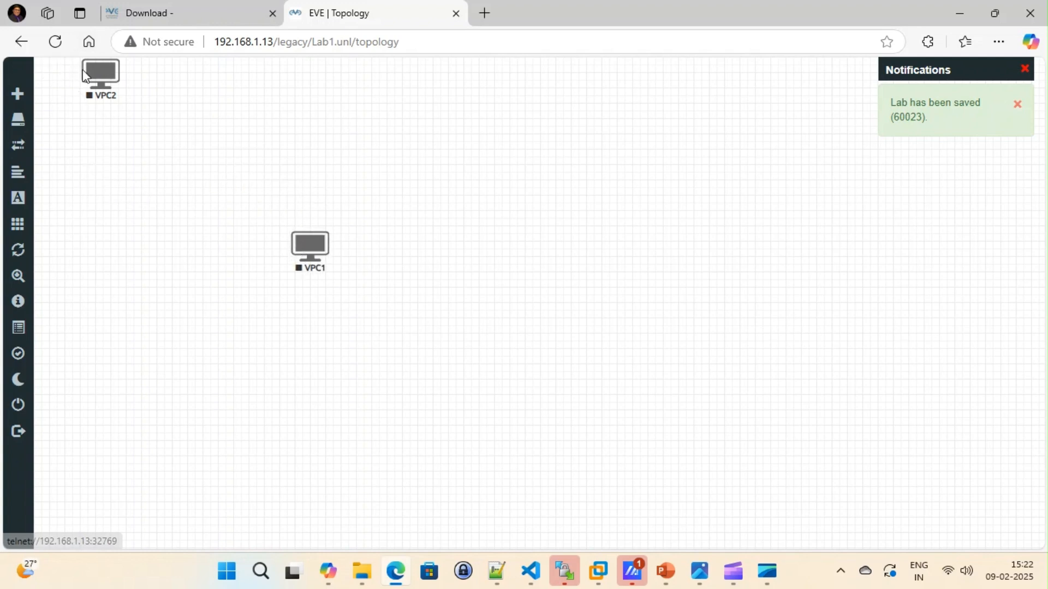
{"action": "left_click_drag", "start_coordinate": [101, 76], "coordinate": [478, 246]}
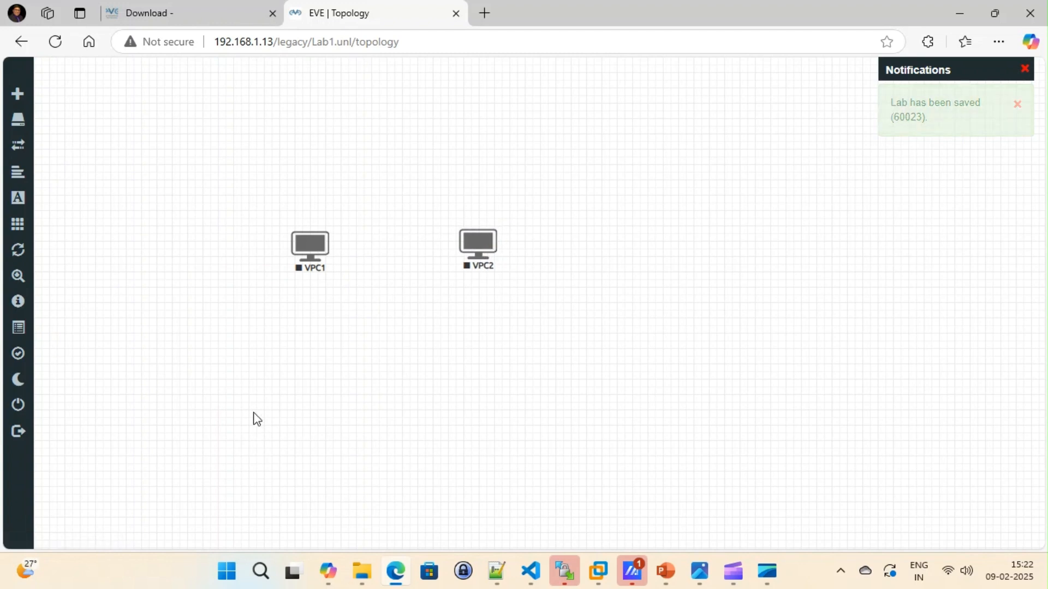
Step: Add a text label reading 10.1.1.1/24 to the topology and place it directly below VPC1
{"action": "mouse_move", "coordinate": [12, 153]}
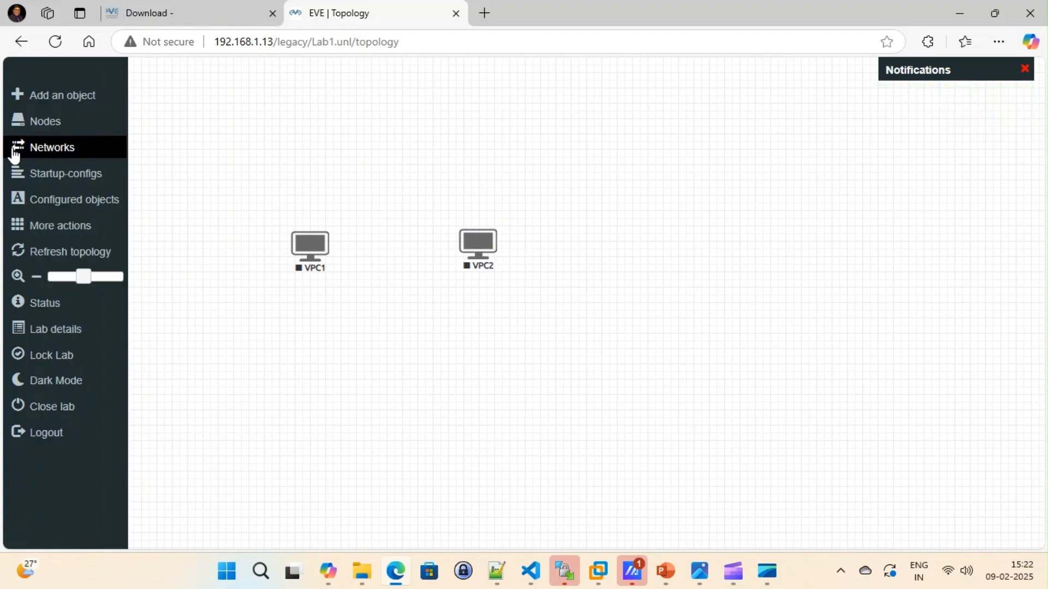
{"action": "left_click", "coordinate": [62, 98]}
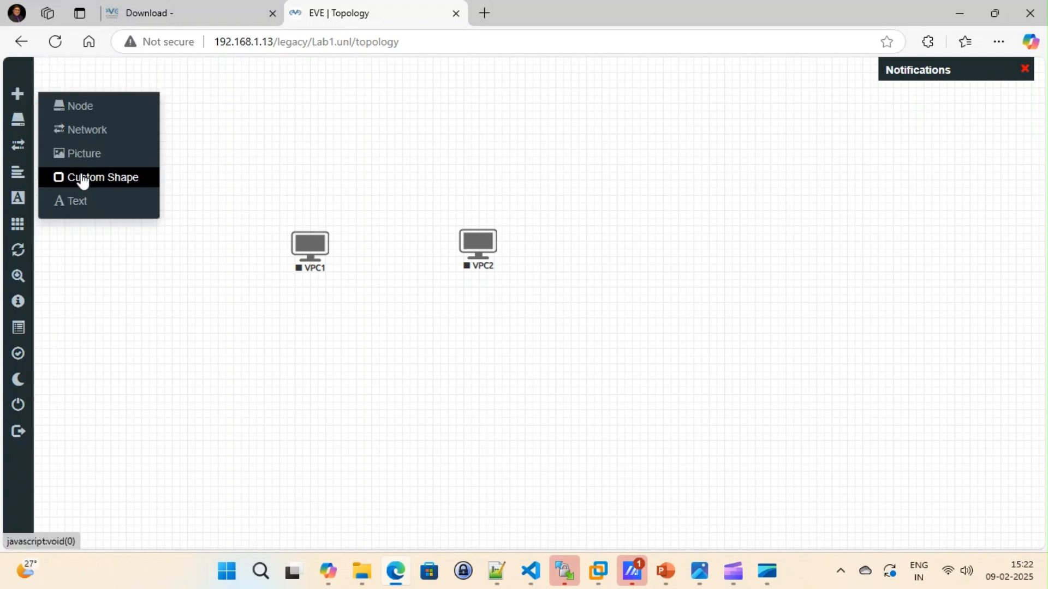
{"action": "left_click", "coordinate": [70, 202]}
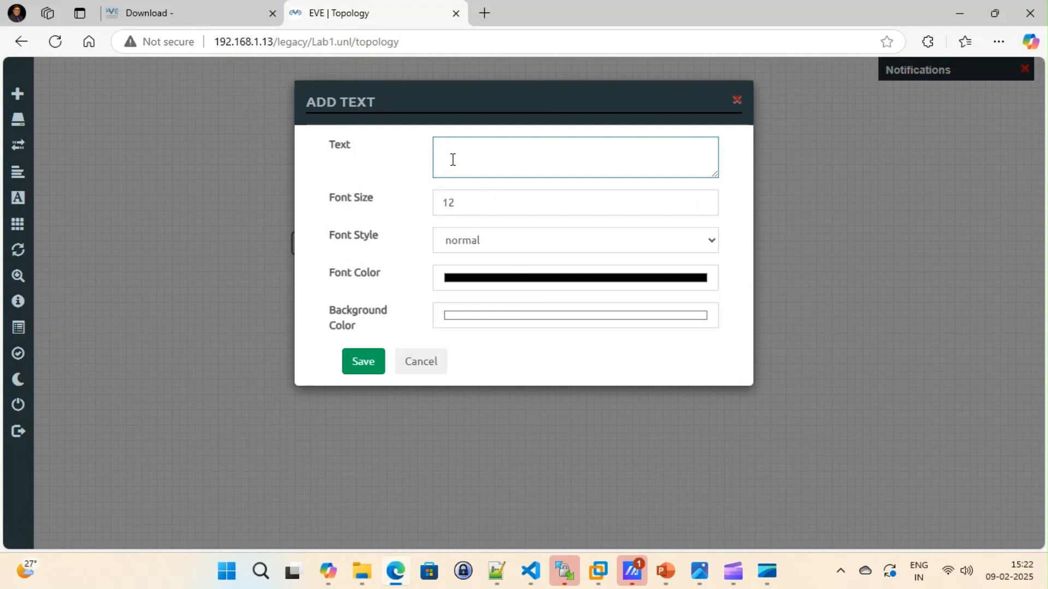
{"action": "type", "text": "10.1.1."}
{"action": "type", "text": "1/24"}
{"action": "left_click", "coordinate": [360, 365]}
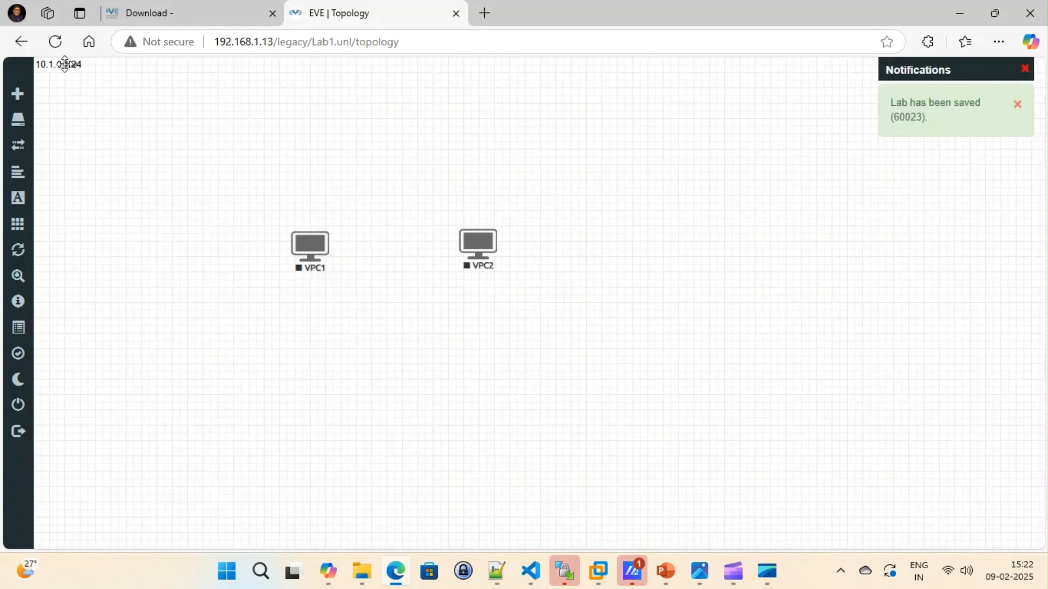
{"action": "left_click_drag", "start_coordinate": [67, 64], "coordinate": [319, 280]}
Step: Duplicate the 10.1.1.1/24 label and place the copy directly below VPC2
{"action": "right_click", "coordinate": [319, 280]}
{"action": "left_click", "coordinate": [369, 316]}
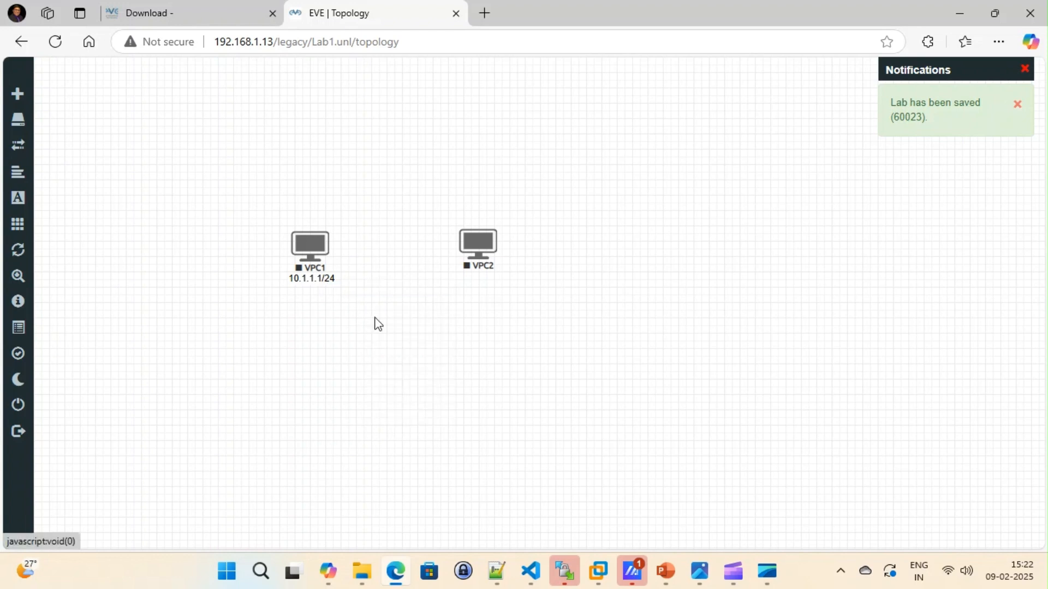
{"action": "left_click_drag", "start_coordinate": [330, 302], "coordinate": [489, 282]}
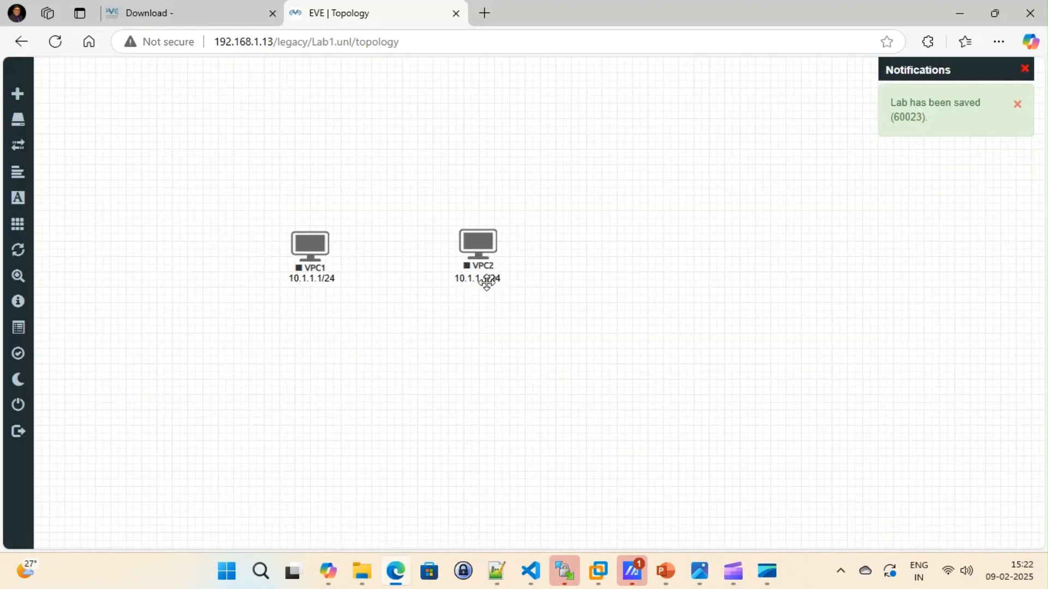
Step: Change the text of the label below VPC2 to 10.1.1.2/24
{"action": "double_click", "coordinate": [488, 281]}
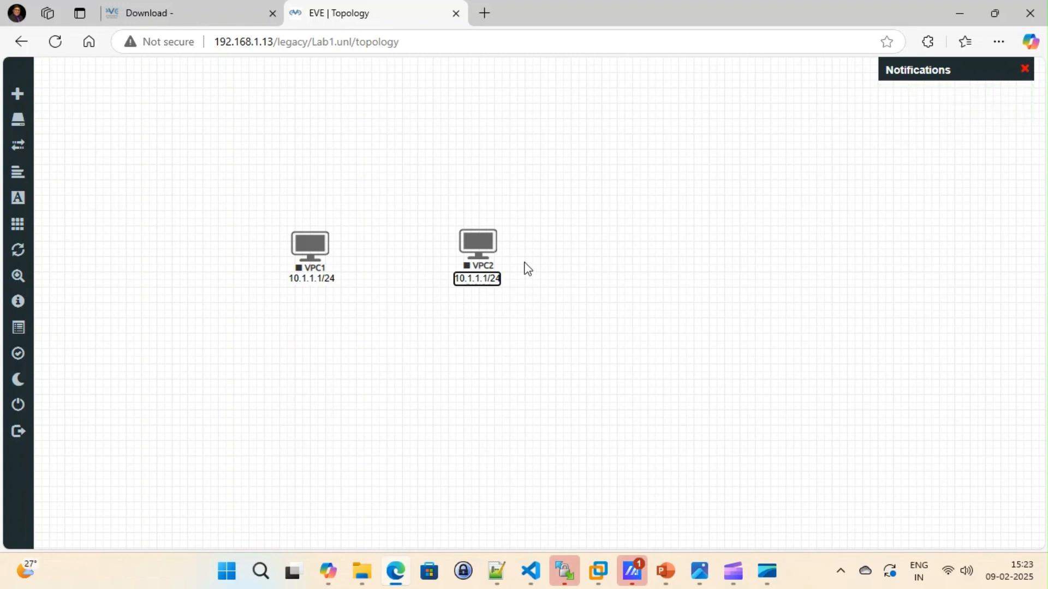
{"action": "key", "text": "Delete"}
{"action": "type", "text": "1"}
{"action": "key", "text": "Right"}
{"action": "key", "text": "Right"}
{"action": "key", "text": "Right"}
{"action": "key", "text": "Right"}
{"action": "key", "text": "Right"}
{"action": "key", "text": "Right"}
{"action": "key", "text": "BackSpace"}
{"action": "type", "text": "2"}
{"action": "key", "text": "Return"}
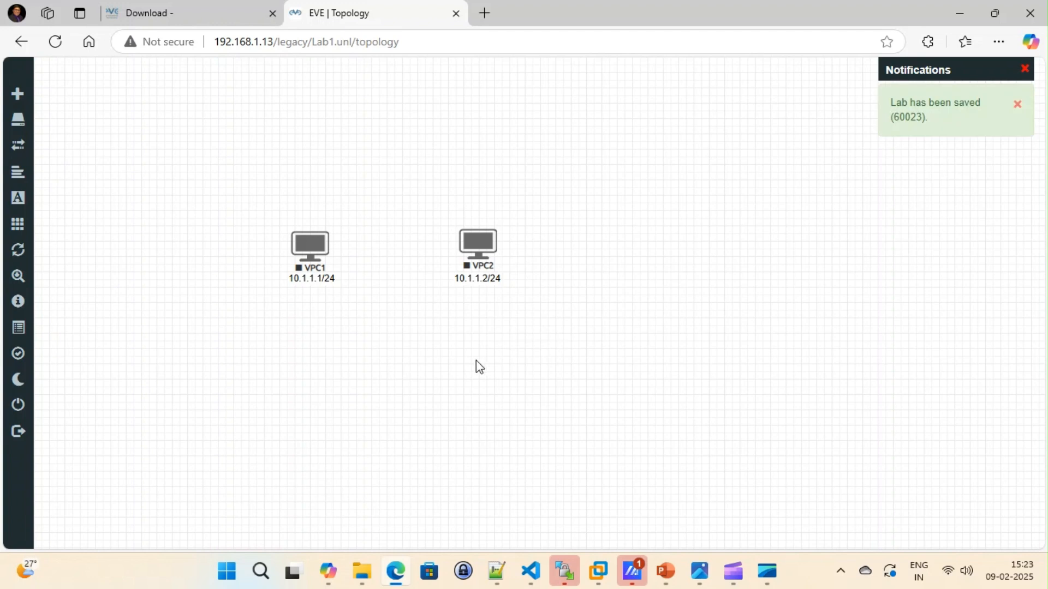
Step: Connect VPC1 to VPC2 using interface eth0 on both nodes and save the connection
{"action": "mouse_move", "coordinate": [324, 244]}
{"action": "left_click_drag", "start_coordinate": [324, 244], "coordinate": [477, 243]}
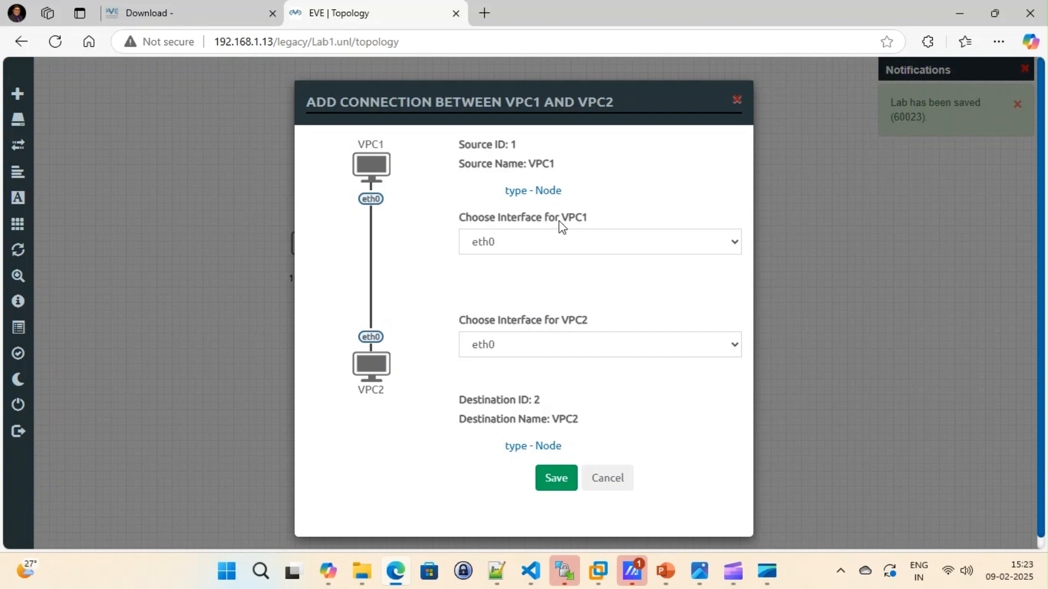
{"action": "left_click", "coordinate": [549, 246]}
{"action": "left_click", "coordinate": [547, 246]}
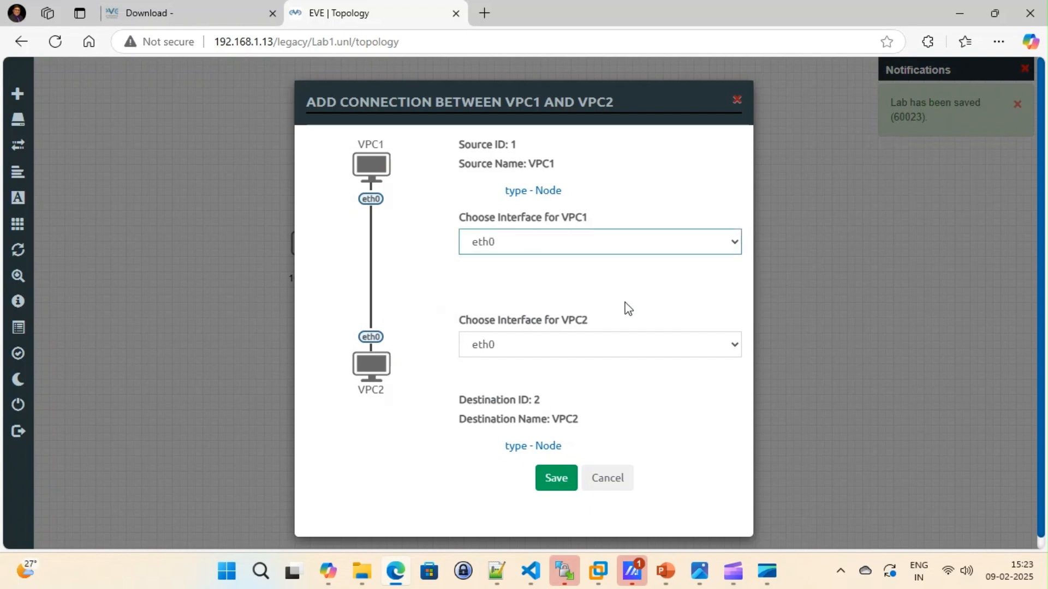
{"action": "left_click", "coordinate": [558, 349]}
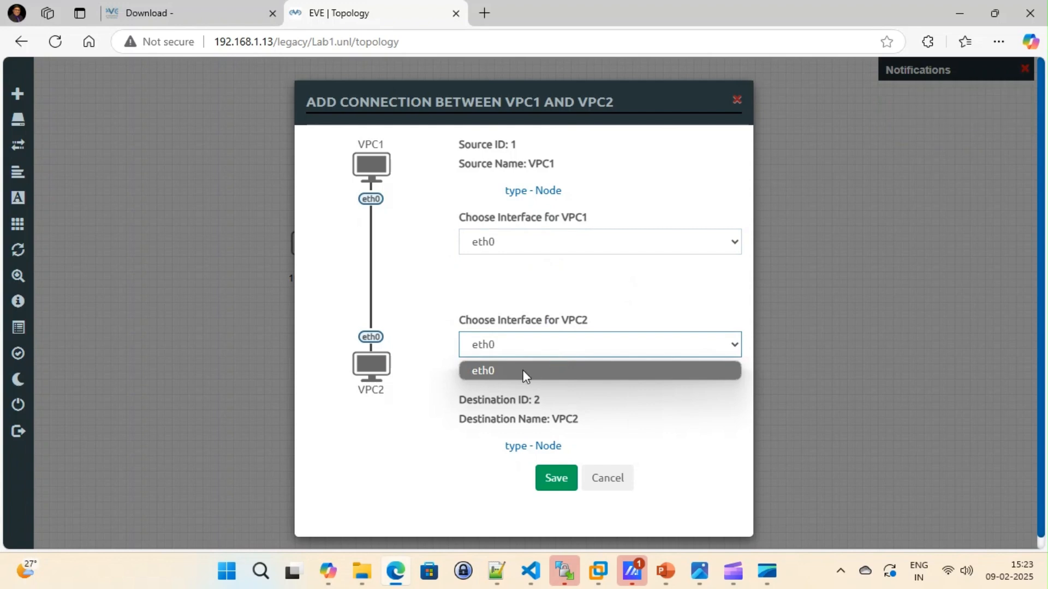
{"action": "left_click", "coordinate": [557, 339]}
{"action": "left_click", "coordinate": [556, 479]}
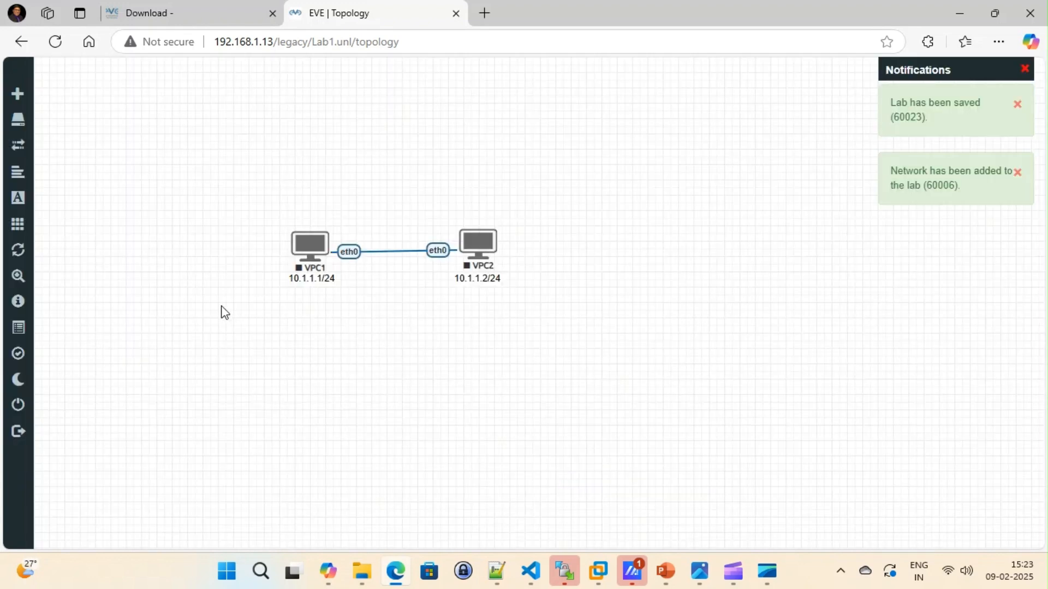
Step: Start the VPC1 and VPC2 nodes
{"action": "right_click", "coordinate": [306, 244]}
{"action": "left_click", "coordinate": [323, 276]}
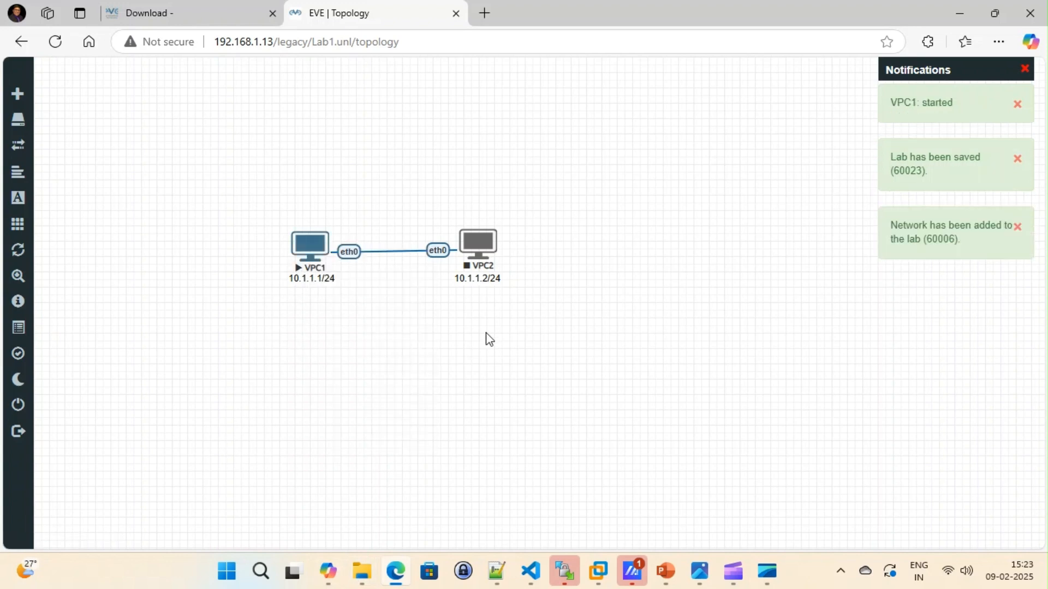
{"action": "right_click", "coordinate": [476, 242]}
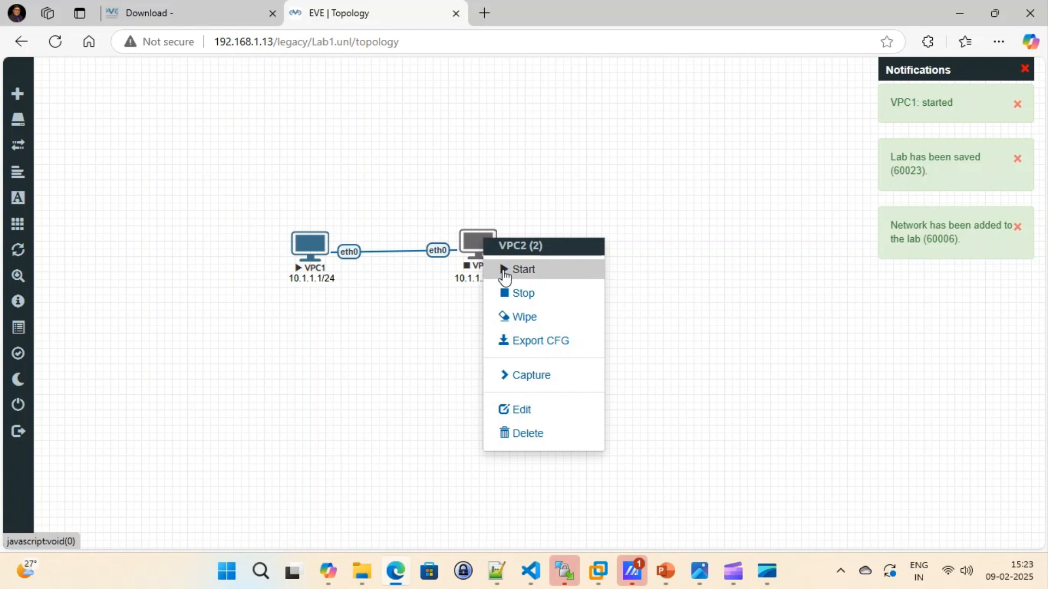
{"action": "left_click", "coordinate": [500, 269]}
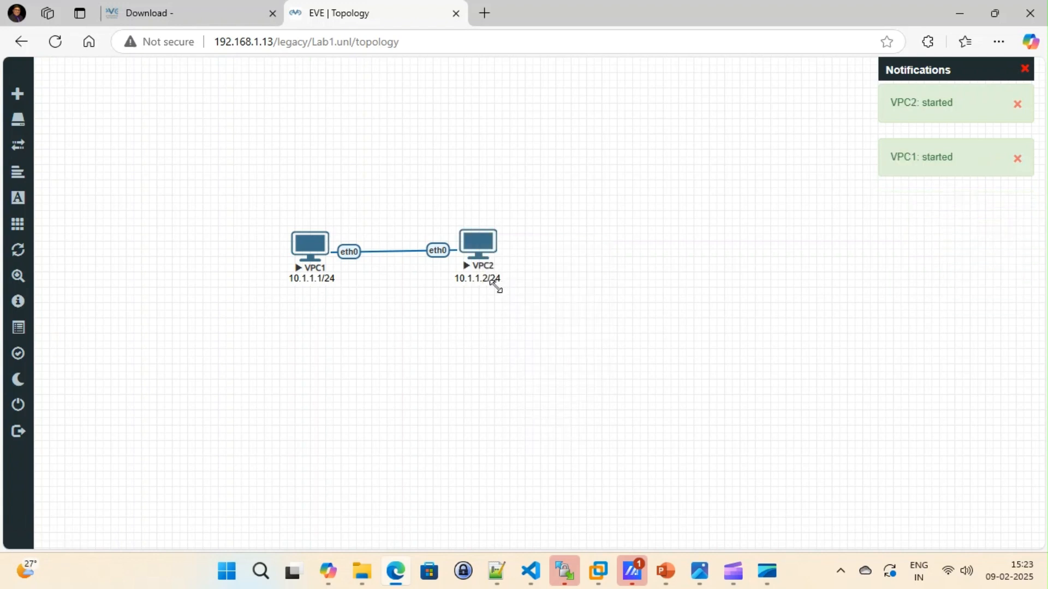
Step: Open VPC1's Telnet console and assign it the address 10.1.1.1/24 with the ip command
{"action": "left_click", "coordinate": [308, 253]}
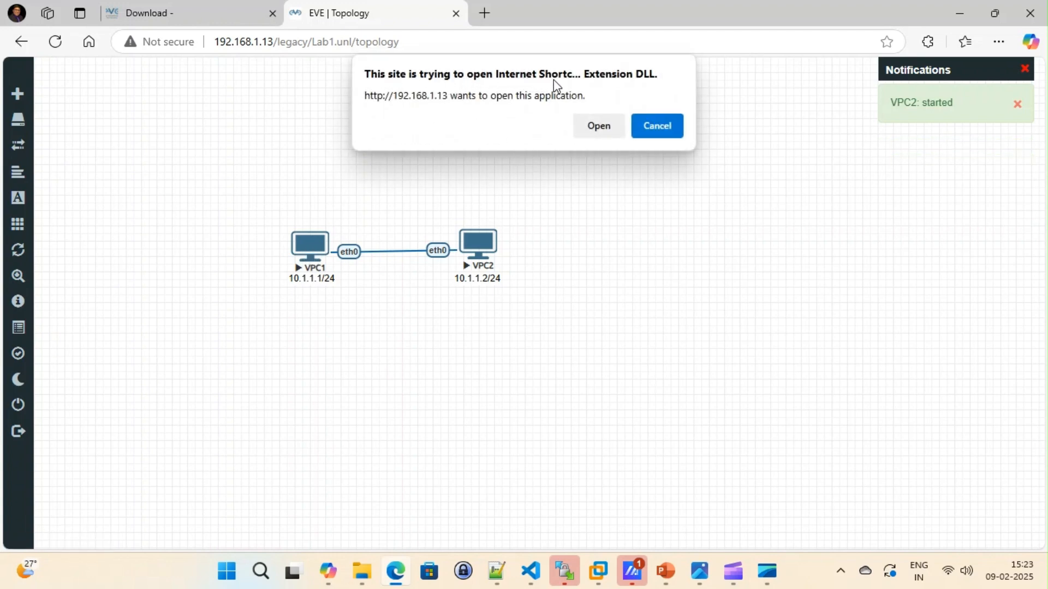
{"action": "left_click", "coordinate": [600, 127]}
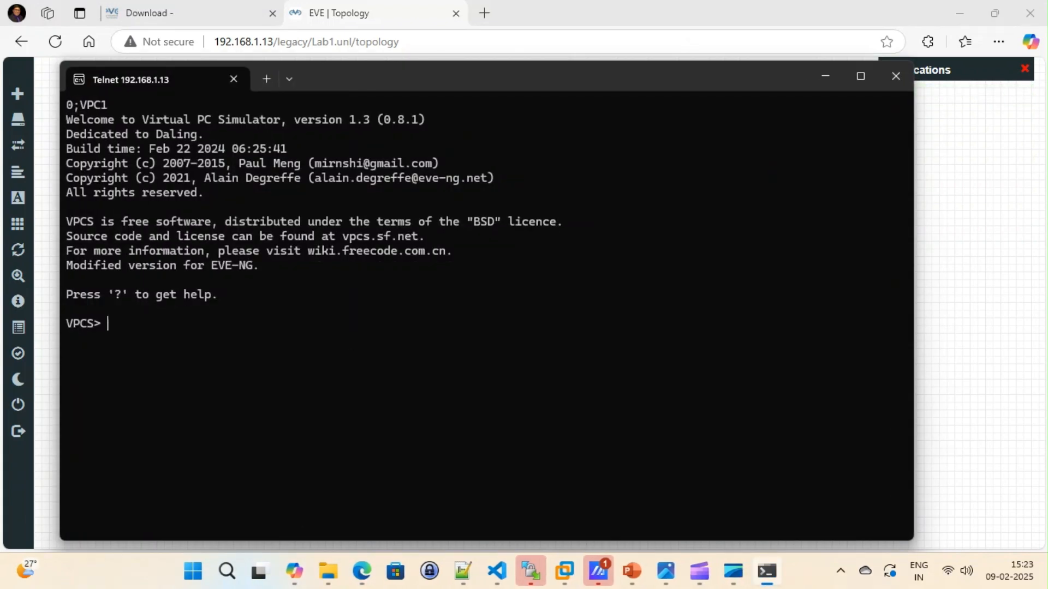
{"action": "type", "text": "ip 10.1.1.1/24"}
{"action": "key", "text": "Return"}
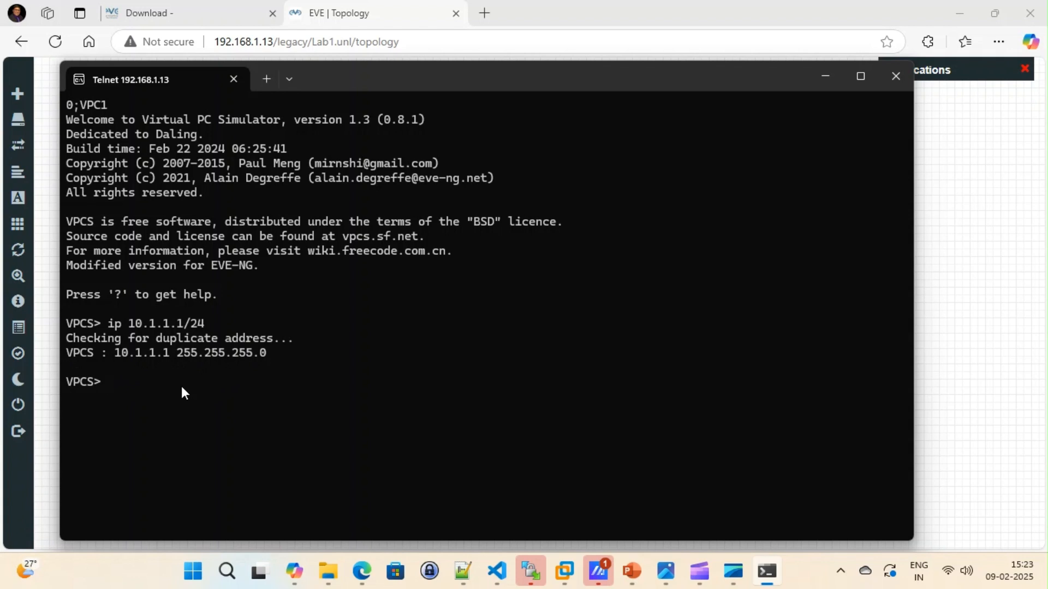
Step: Run show ip on VPC1, check its IP/mask and gateway entries, and minimize the console
{"action": "type", "text": "i"}
{"action": "key", "text": "BackSpace"}
{"action": "type", "text": "show ip"}
{"action": "key", "text": "Return"}
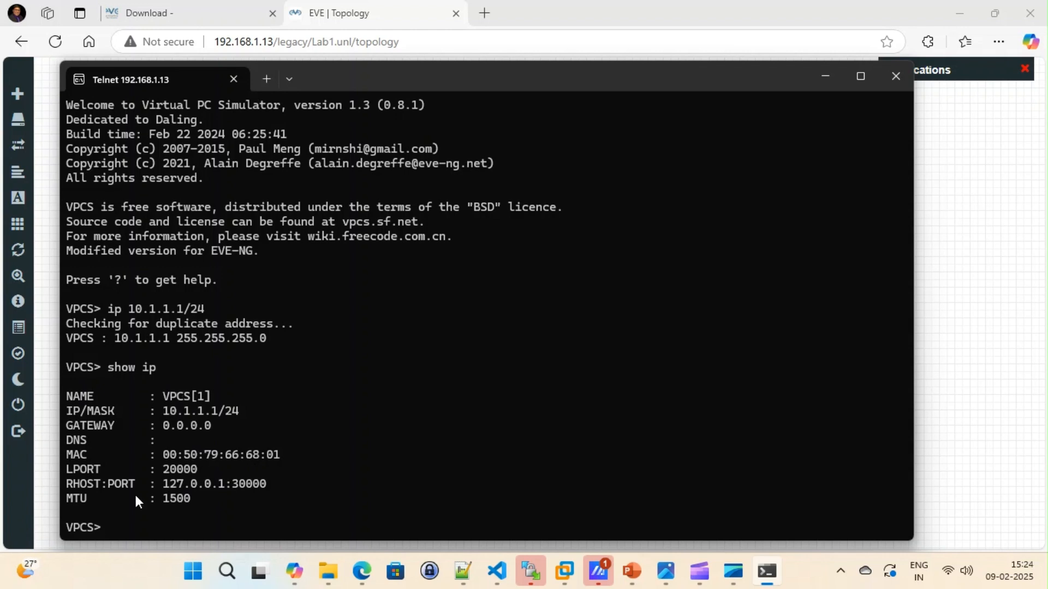
{"action": "left_click_drag", "start_coordinate": [157, 409], "coordinate": [241, 414]}
{"action": "left_click", "coordinate": [171, 428]}
{"action": "left_click_drag", "start_coordinate": [157, 426], "coordinate": [238, 427]}
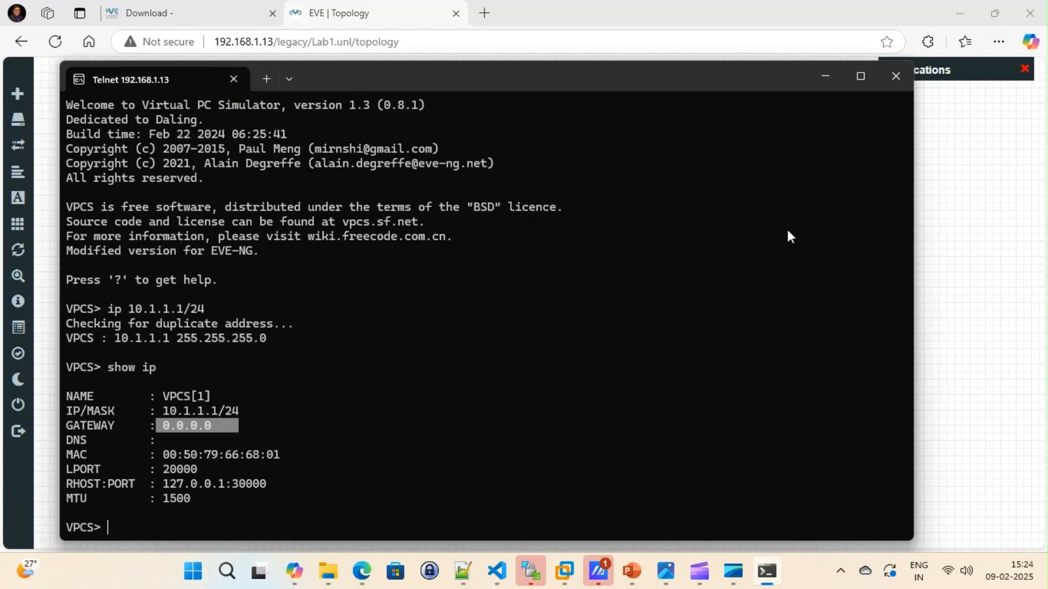
{"action": "left_click", "coordinate": [826, 76]}
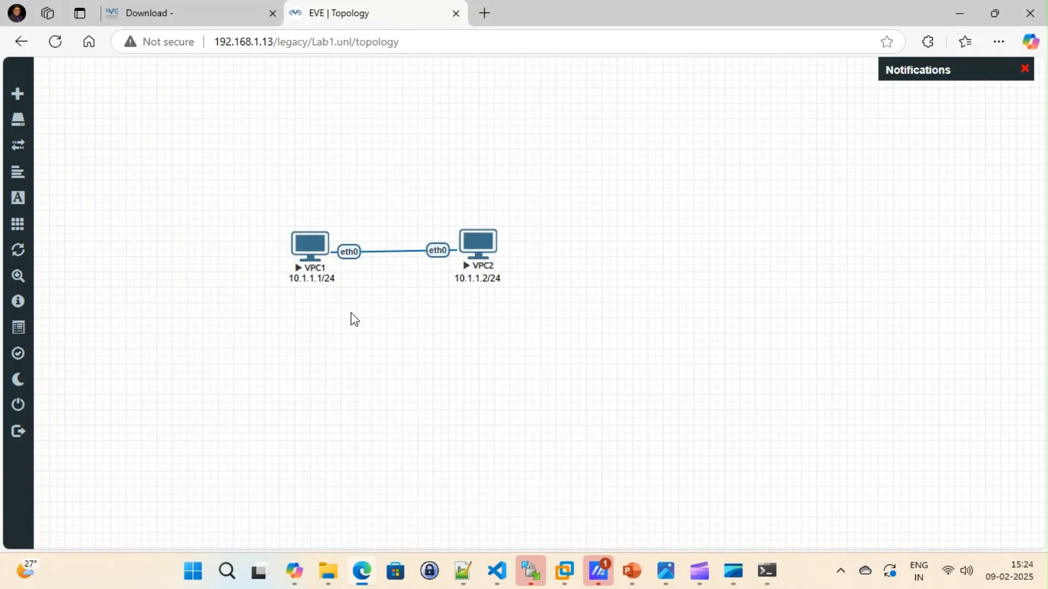
Step: Assign 10.1.1.2/24 to VPC2 in its Telnet console and display its configuration with show ip
{"action": "left_click", "coordinate": [475, 252]}
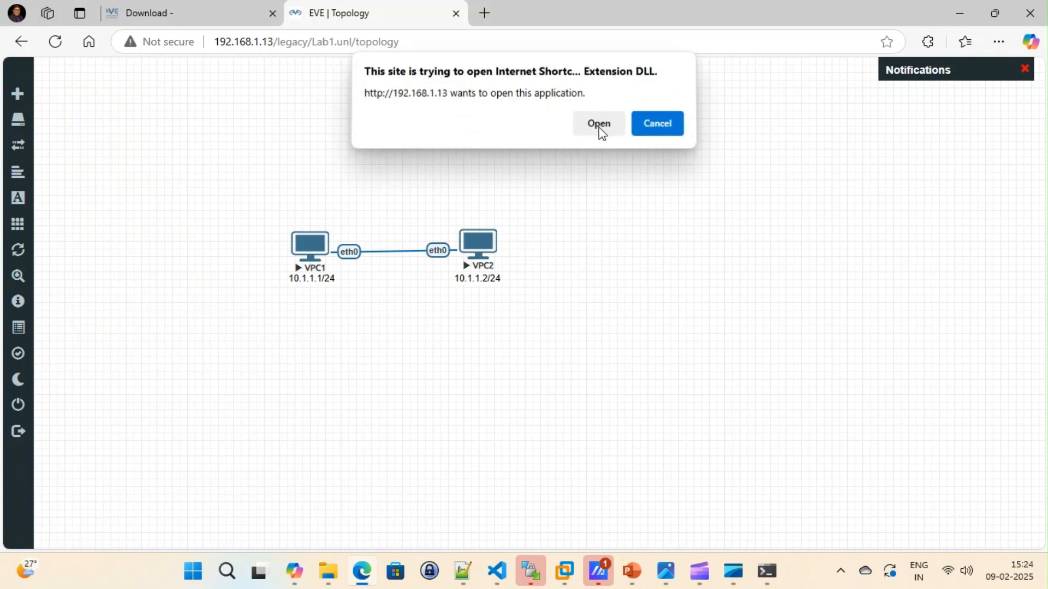
{"action": "left_click", "coordinate": [598, 124]}
{"action": "left_click_drag", "start_coordinate": [457, 136], "coordinate": [464, 83]}
{"action": "left_click_drag", "start_coordinate": [242, 330], "coordinate": [261, 341]}
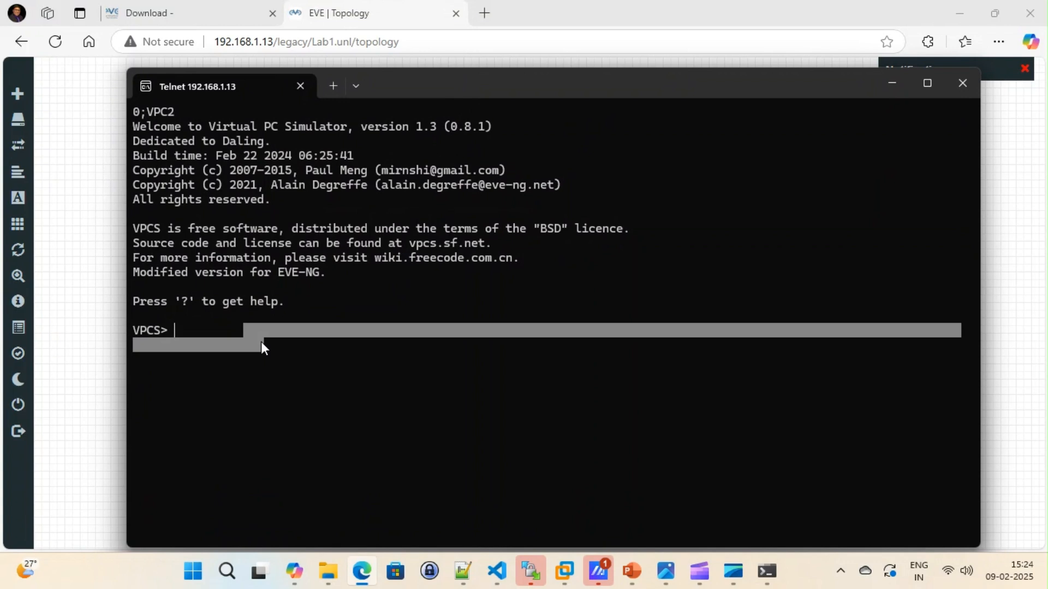
{"action": "left_click", "coordinate": [231, 326]}
{"action": "type", "text": "ip 10.1"}
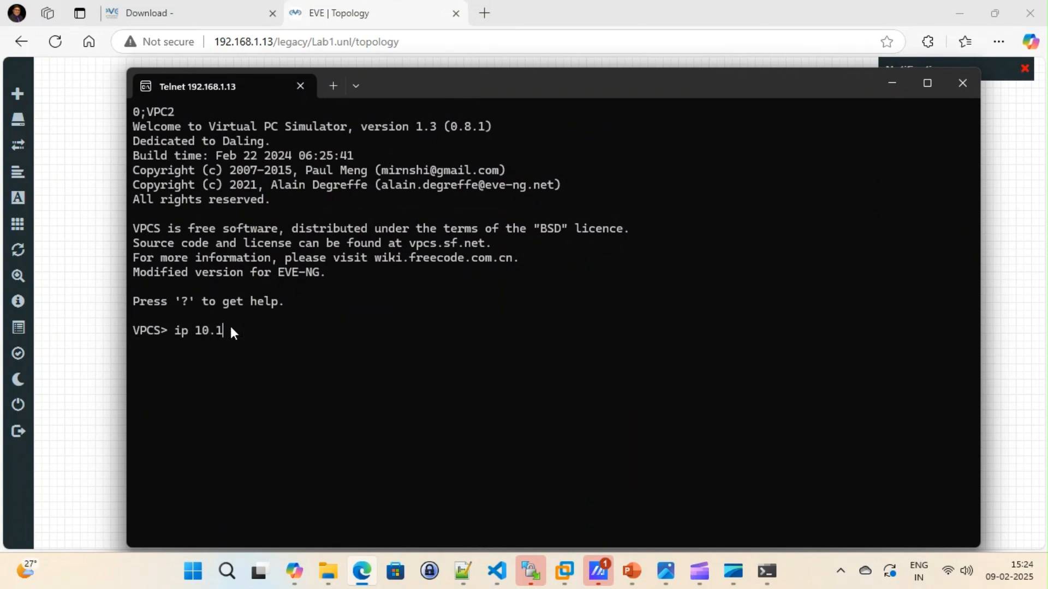
{"action": "type", "text": ".1.2/24"}
{"action": "key", "text": "Return"}
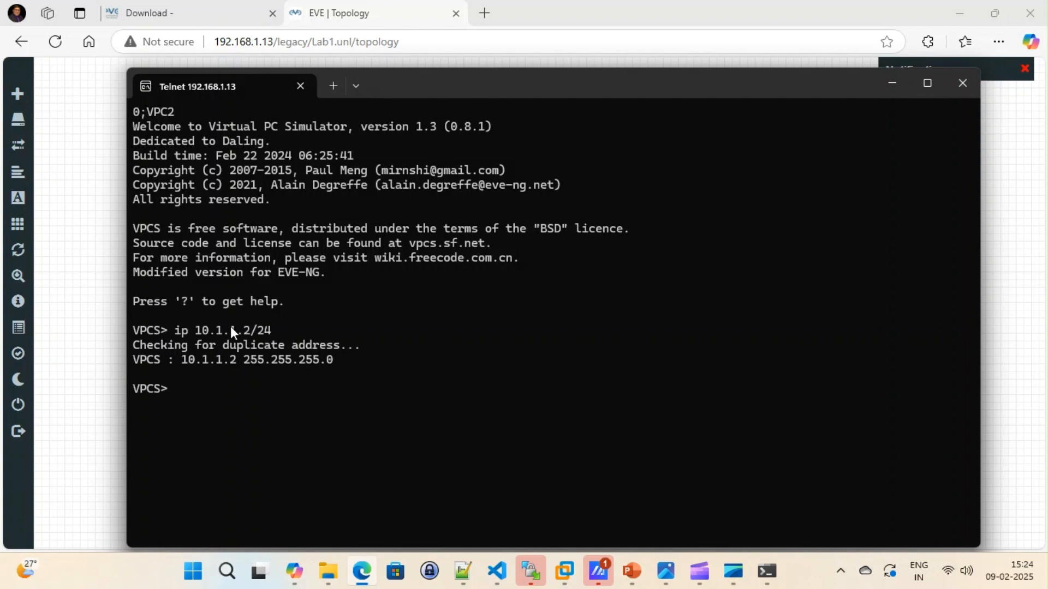
{"action": "type", "text": "show ip"}
{"action": "key", "text": "Return"}
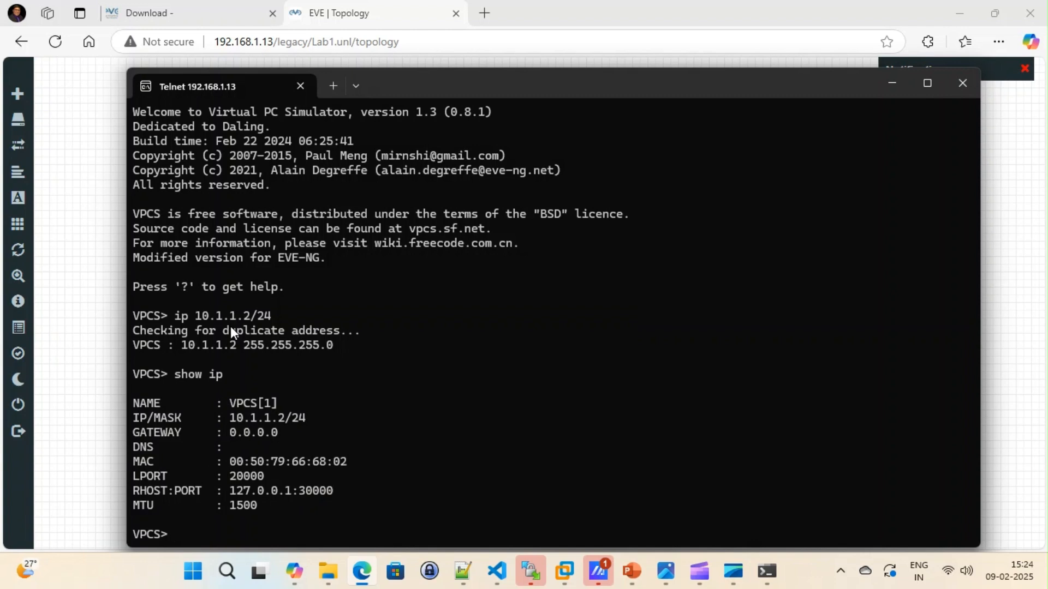
Step: From VPC2's console, ping its own address 10.1.1.2 and VPC1's address 10.1.1.1
{"action": "type", "text": "ping 10.1.1.2"}
{"action": "key", "text": "Return"}
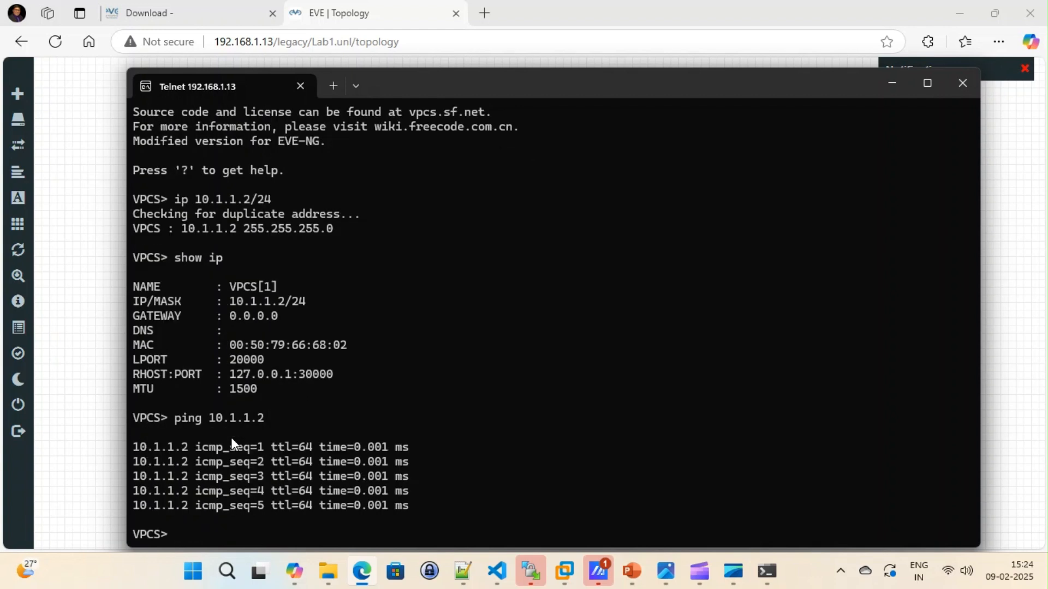
{"action": "key", "text": "Up"}
{"action": "key", "text": "BackSpace"}
{"action": "type", "text": "10.1.1.1"}
{"action": "key", "text": "Return"}
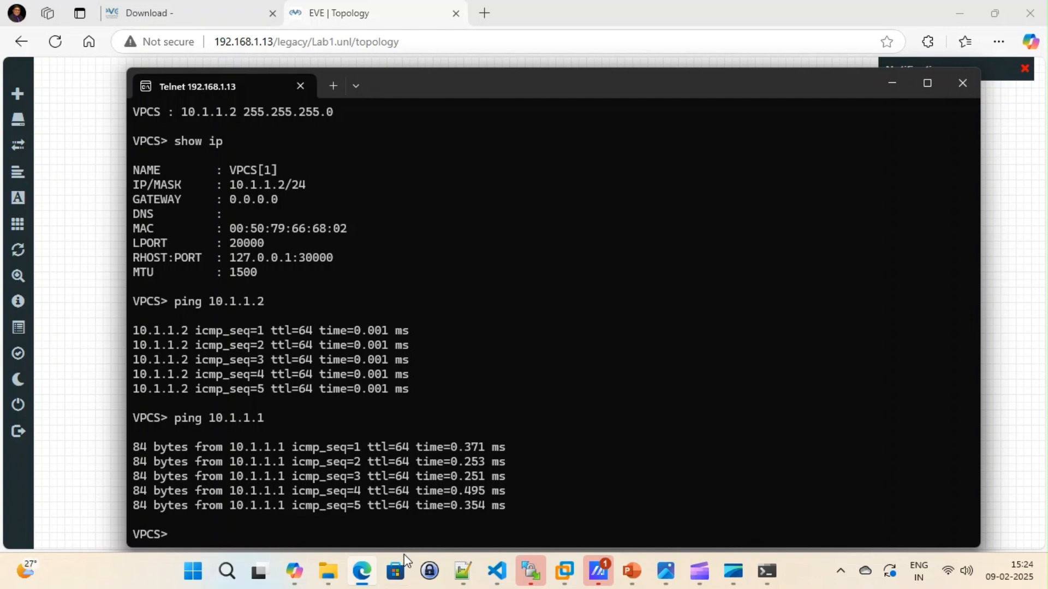
Step: From VPC1's console, ping 10.1.1.1 and 10.1.1.2, and minimize both console windows
{"action": "mouse_move", "coordinate": [766, 570]}
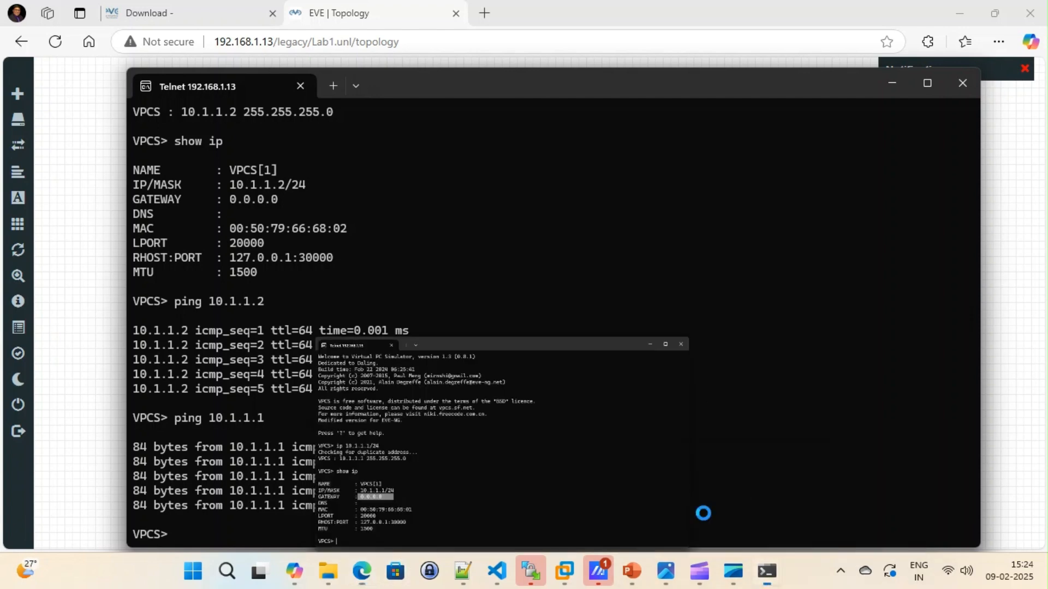
{"action": "left_click", "coordinate": [704, 514]}
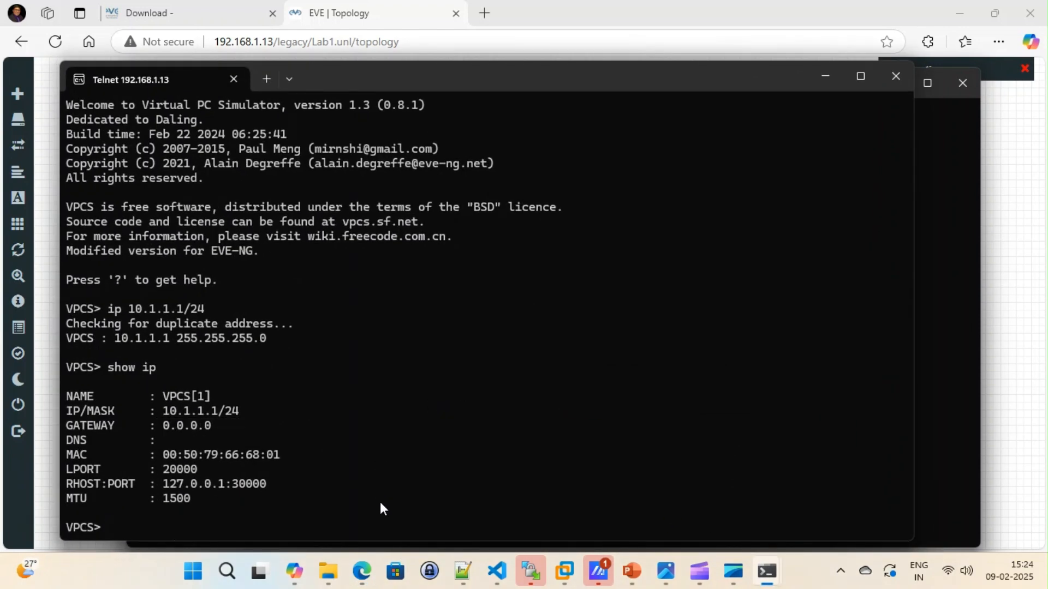
{"action": "type", "text": "ping 10.1.1.1"}
{"action": "key", "text": "Return"}
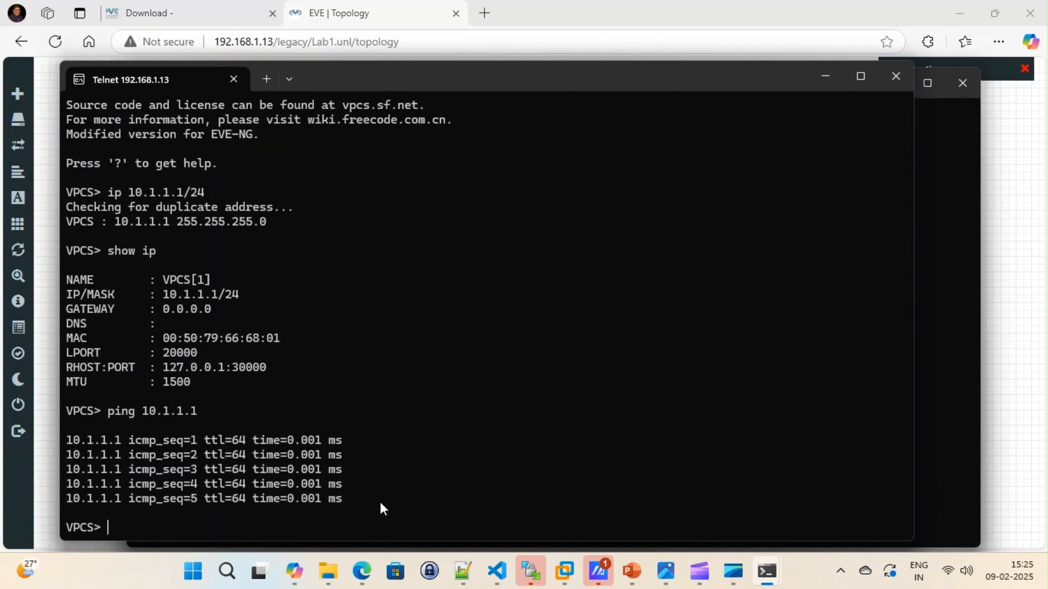
{"action": "key", "text": "Up"}
{"action": "key", "text": "BackSpace"}
{"action": "type", "text": "2"}
{"action": "key", "text": "Return"}
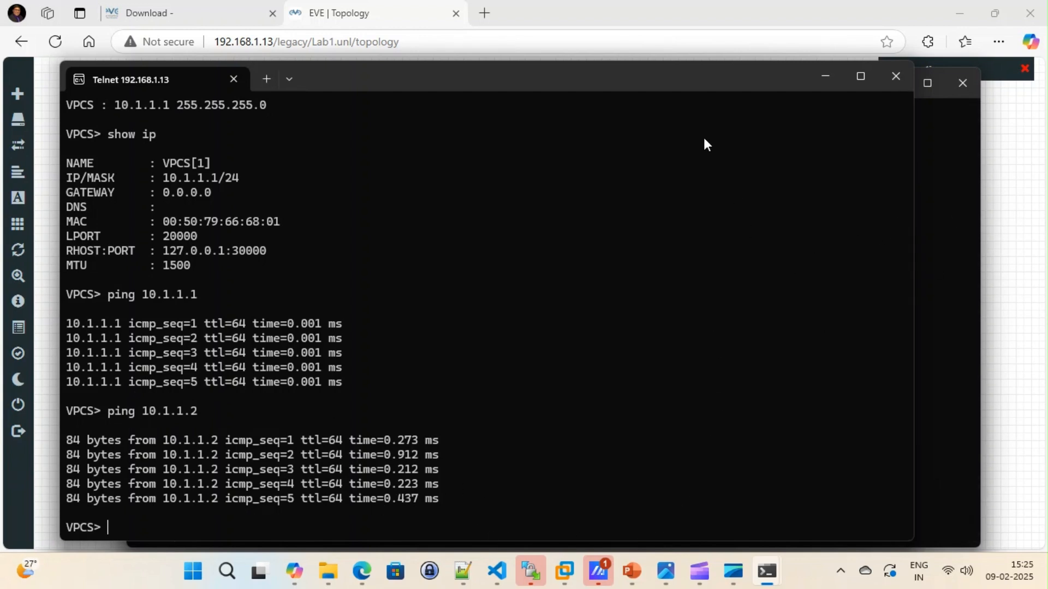
{"action": "left_click", "coordinate": [827, 78]}
{"action": "left_click", "coordinate": [891, 83]}
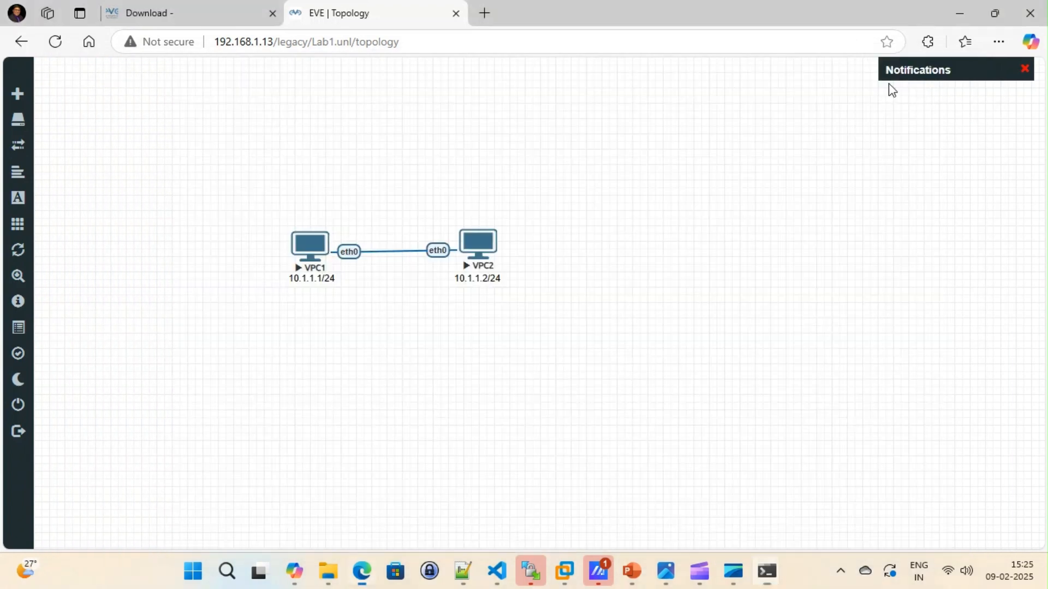